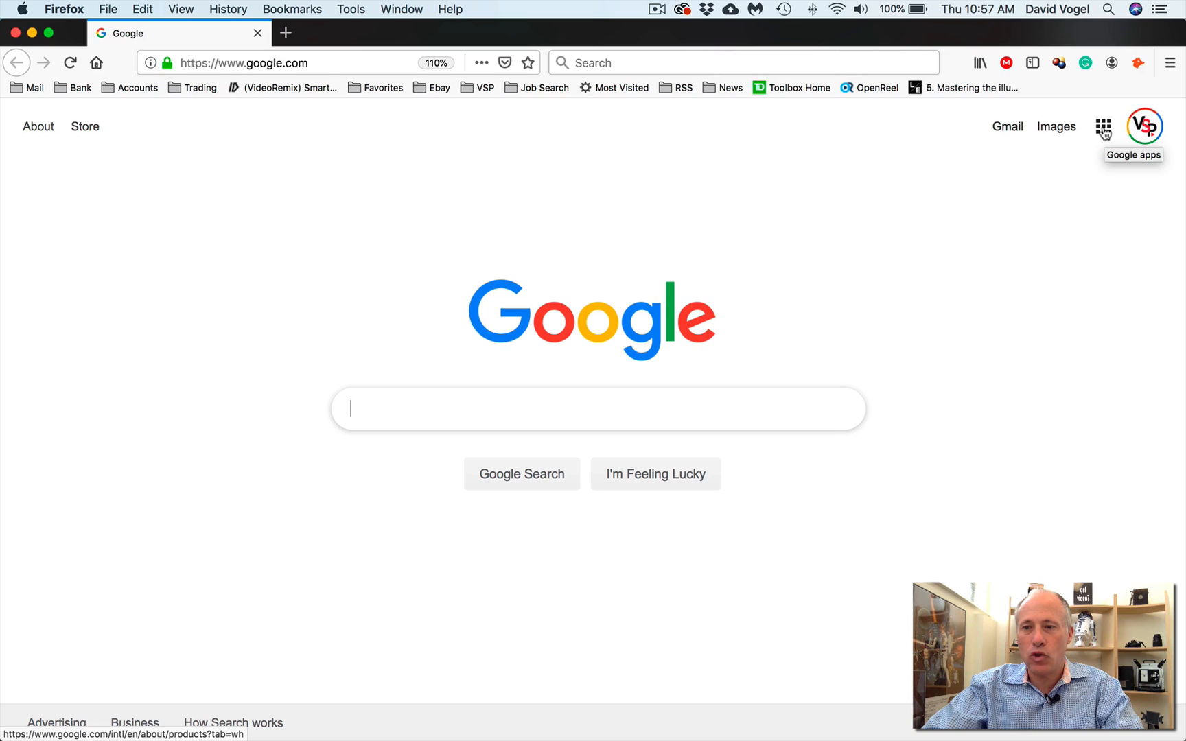
Open YouTube from the Google apps and go to its video upload page.
{"action": "left_click", "coordinate": [1103, 129]}
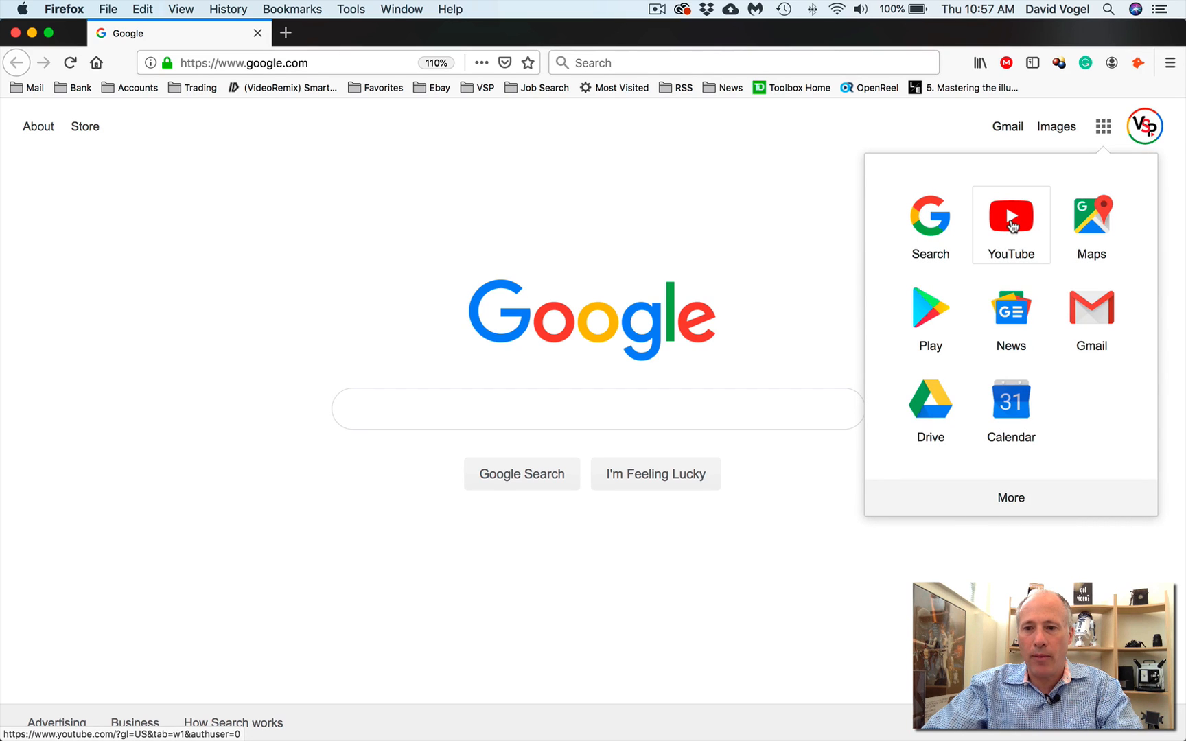
{"action": "left_click", "coordinate": [1010, 218]}
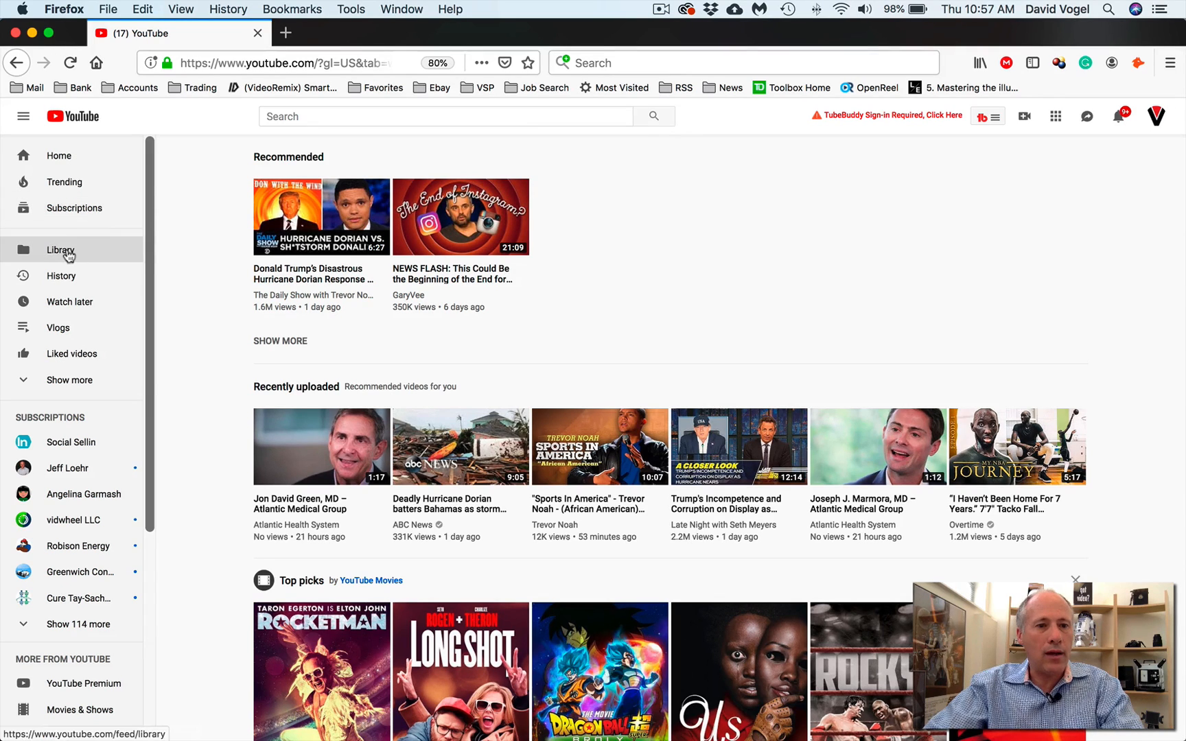
{"action": "left_click", "coordinate": [1022, 118]}
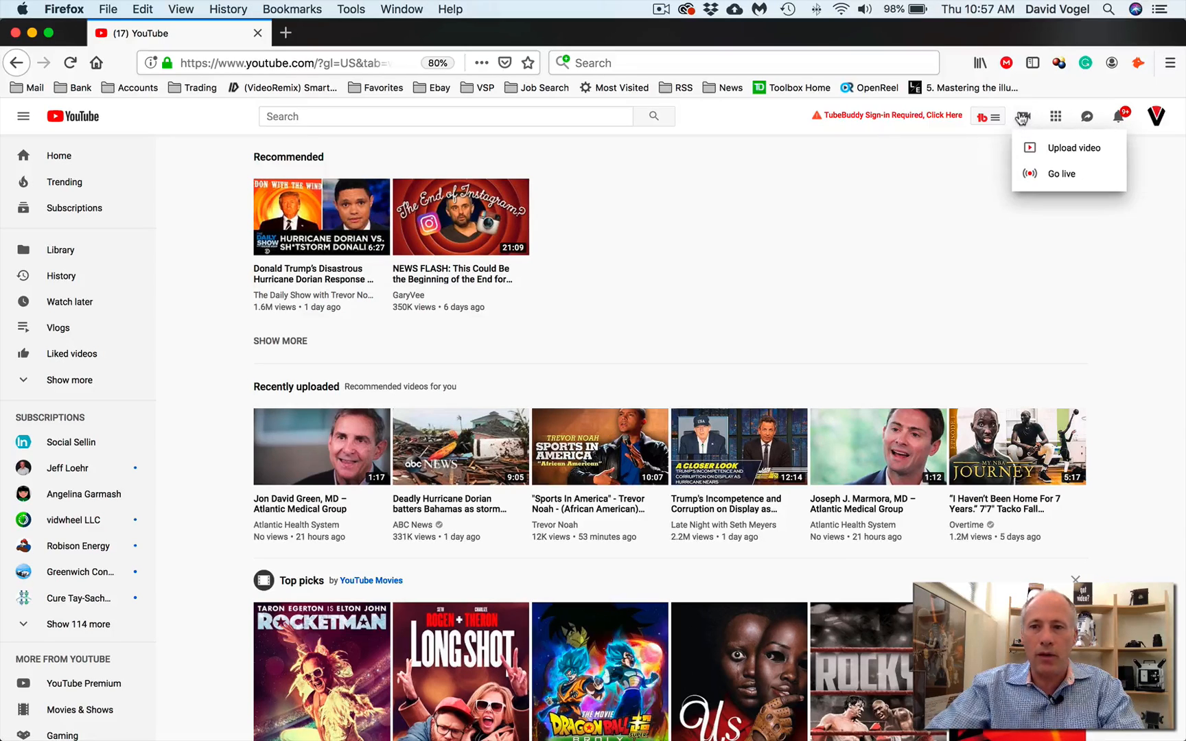
{"action": "left_click", "coordinate": [1038, 146]}
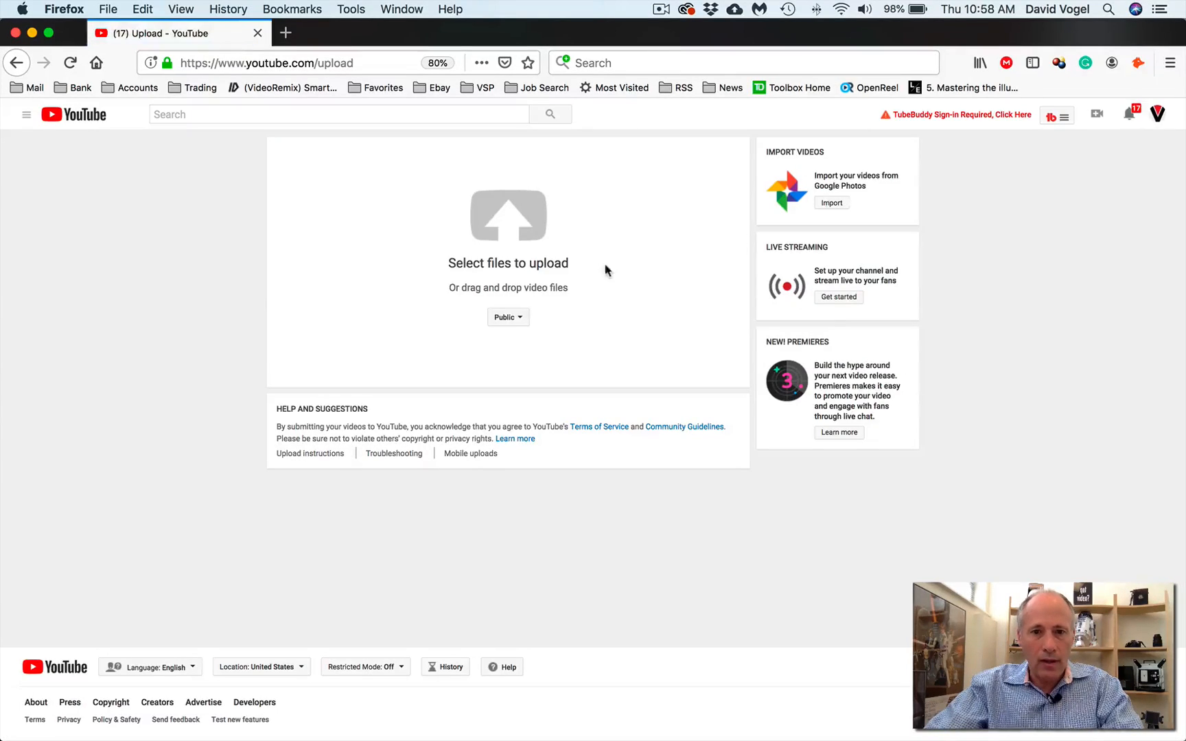
Upload the client testimonial .mov file from the VIDEO folder inside the desktop's VIDEO SEO folder.
{"action": "left_click", "coordinate": [501, 227]}
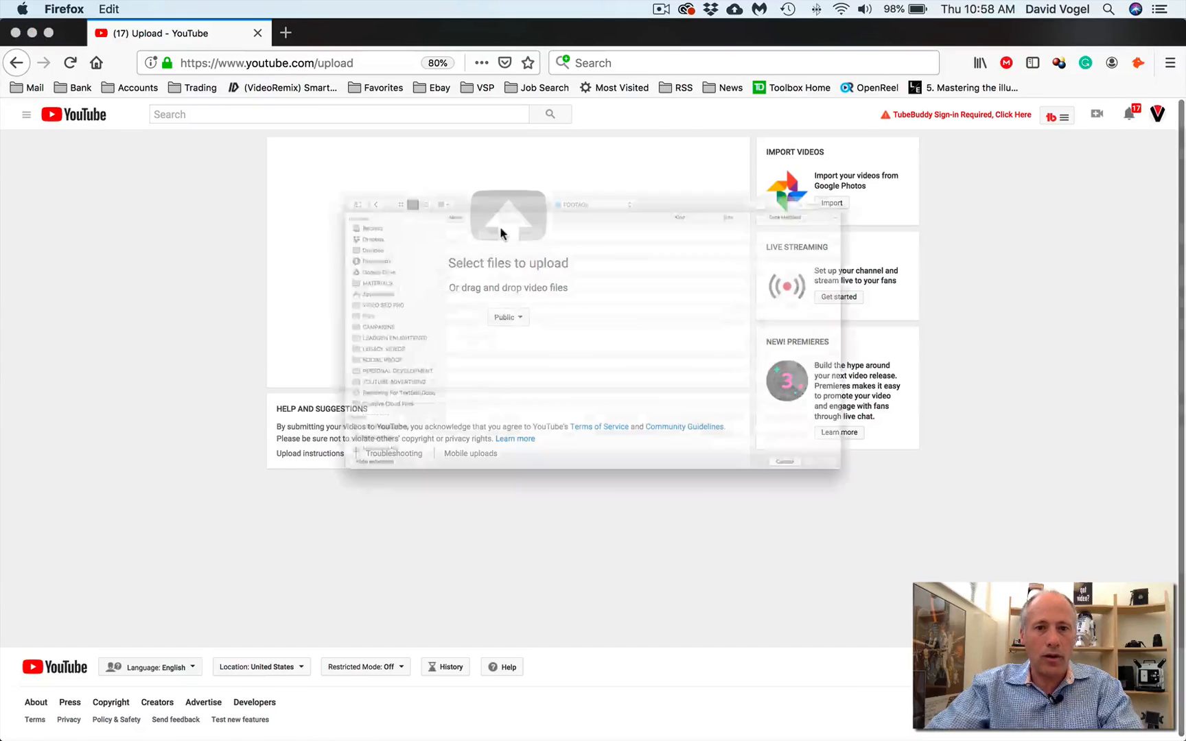
{"action": "left_click", "coordinate": [172, 171]}
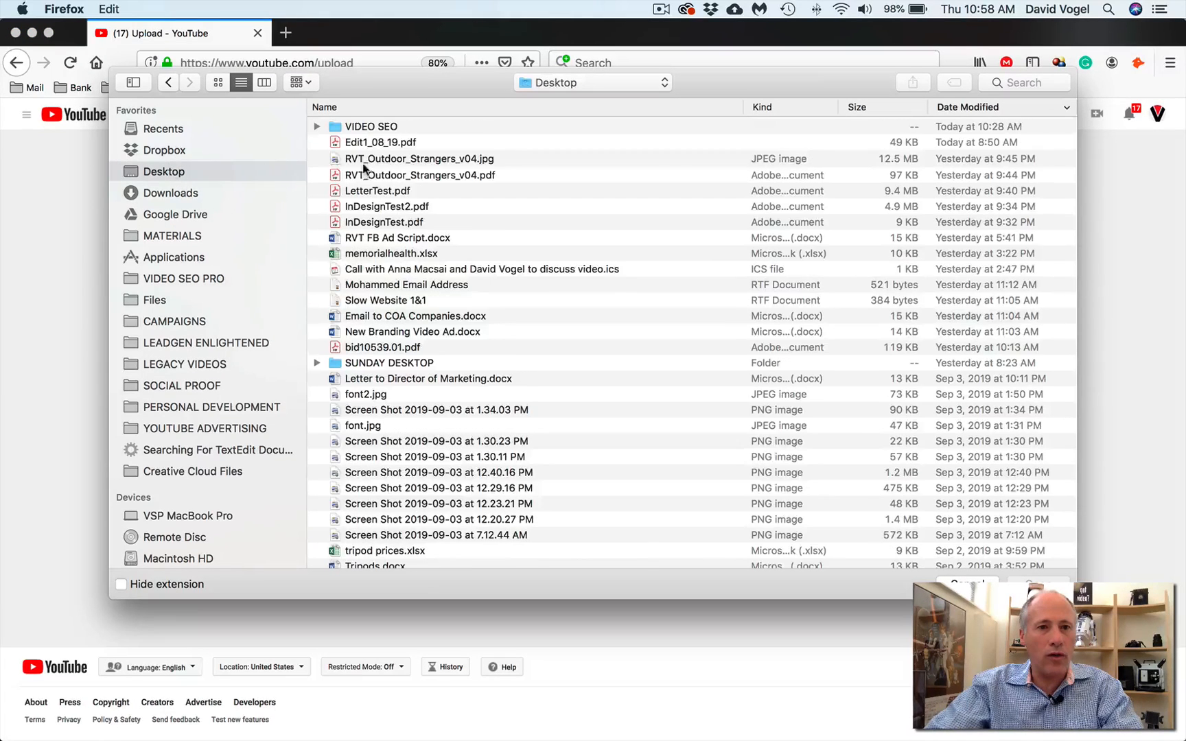
{"action": "double_click", "coordinate": [374, 127]}
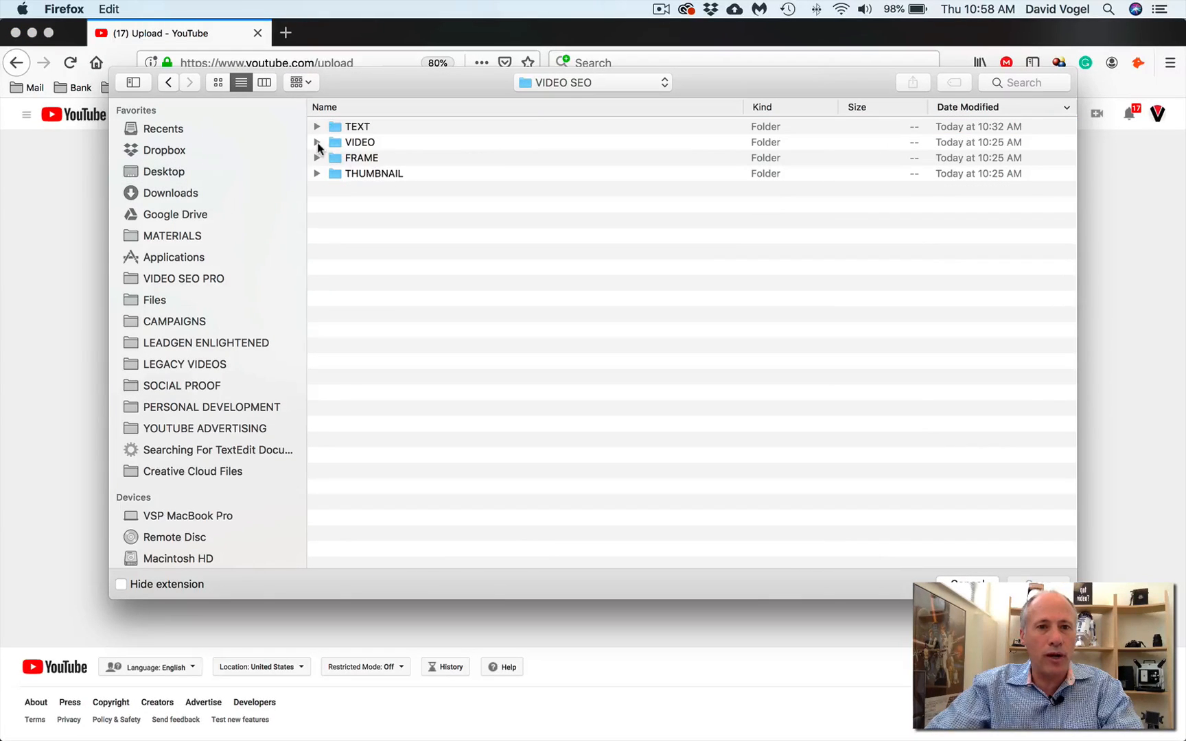
{"action": "left_click", "coordinate": [317, 142]}
{"action": "left_click", "coordinate": [365, 157]}
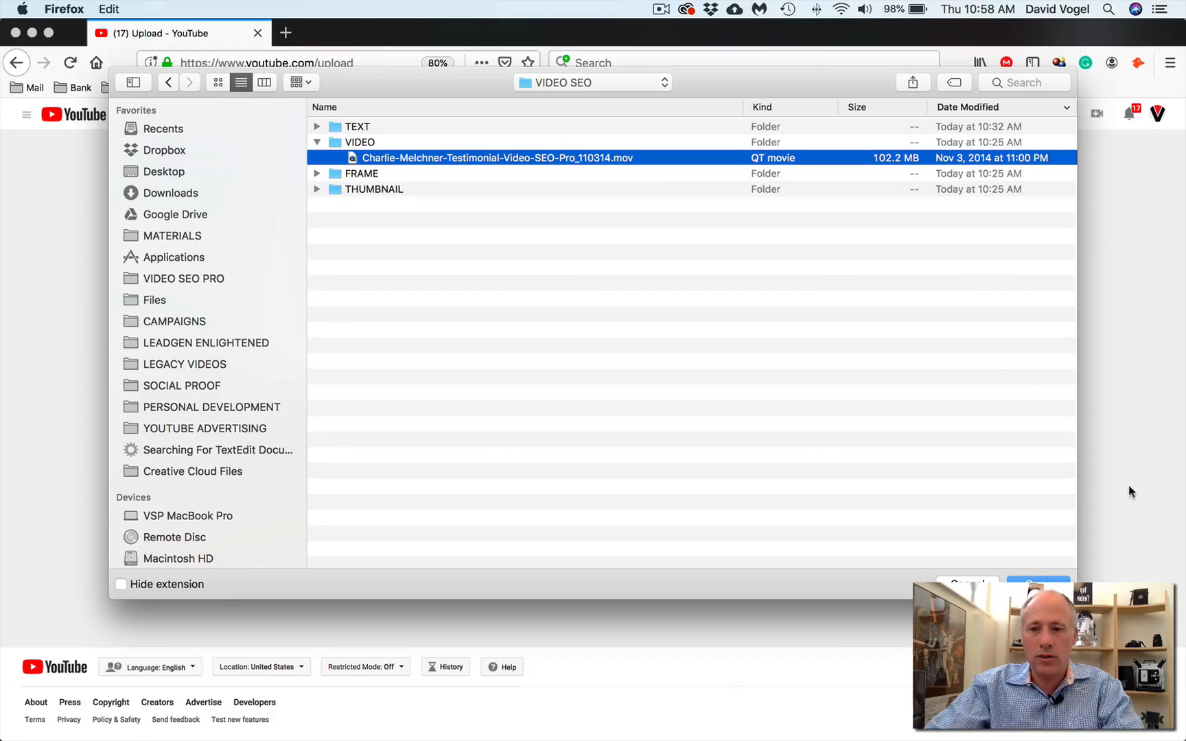
{"action": "left_click", "coordinate": [1035, 582]}
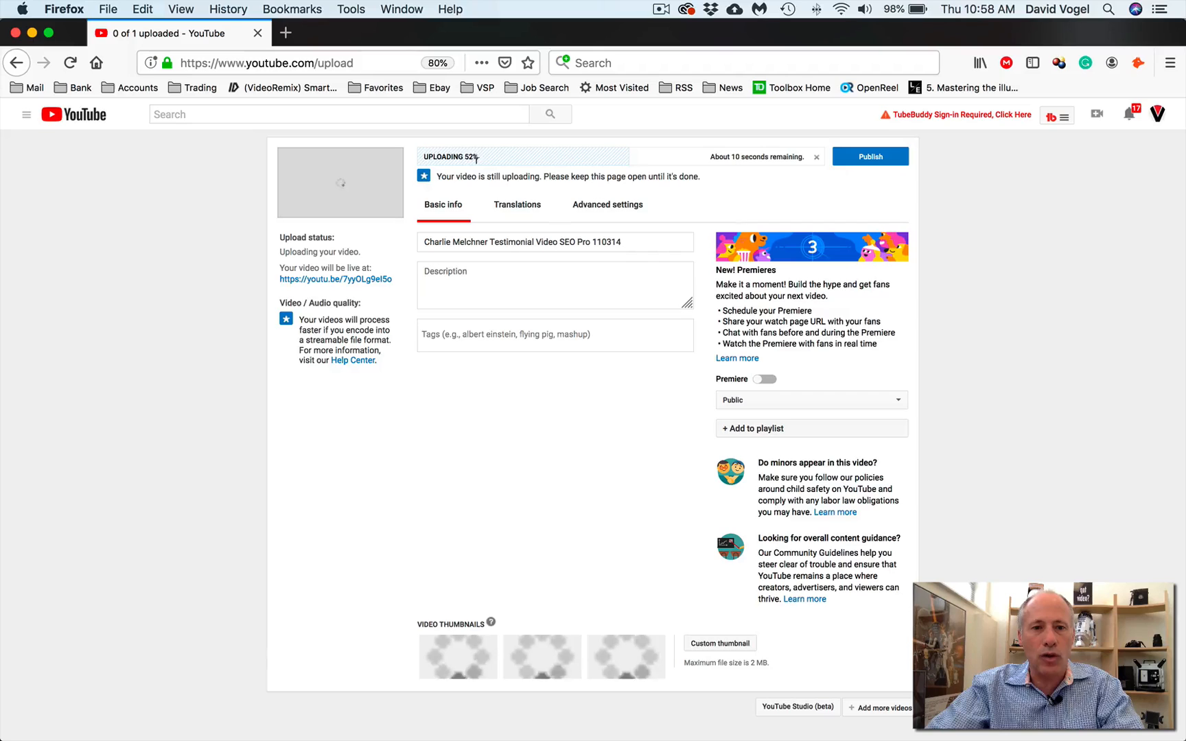
Publish the uploaded video with Public visibility and return to editing its details.
{"action": "left_click_drag", "start_coordinate": [624, 242], "coordinate": [415, 241]}
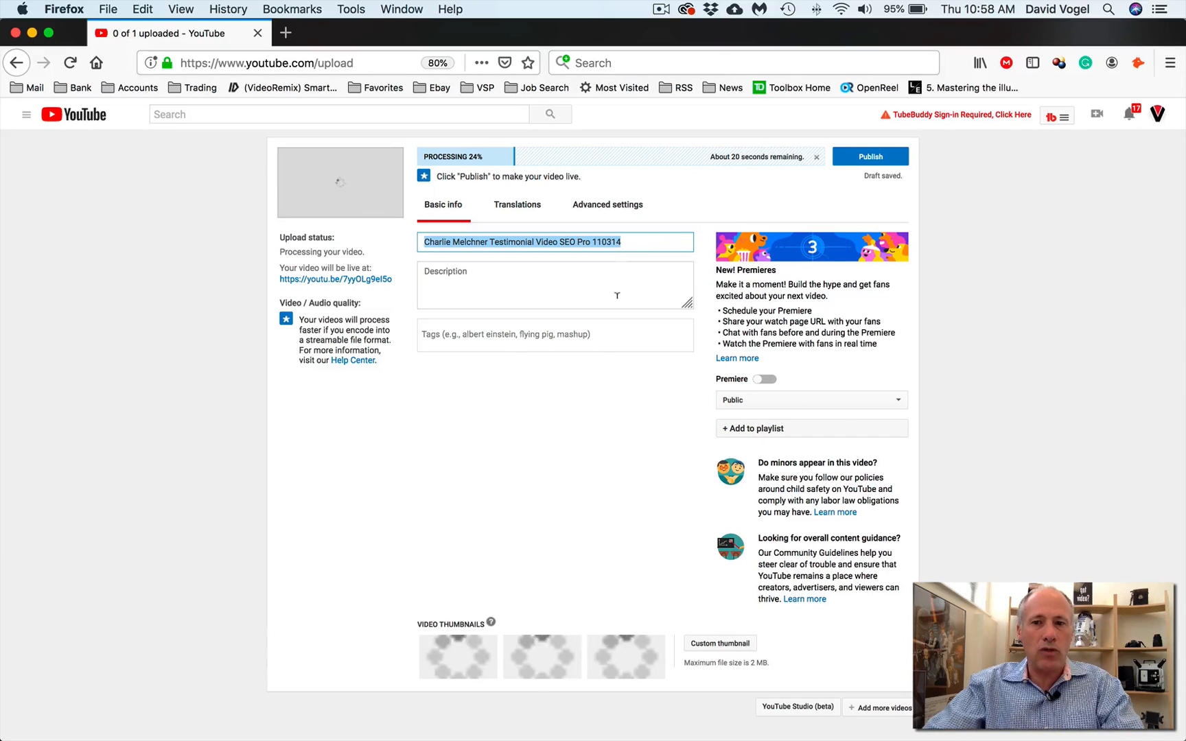
{"action": "left_click", "coordinate": [870, 155]}
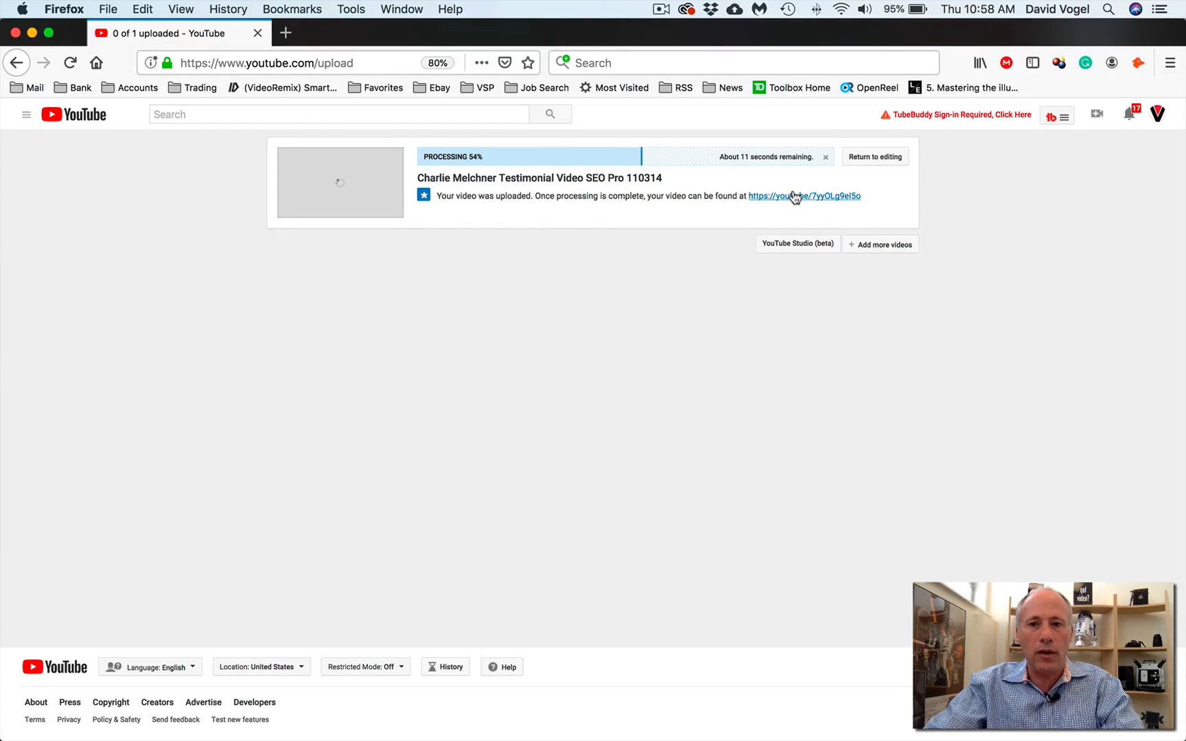
{"action": "left_click", "coordinate": [879, 157]}
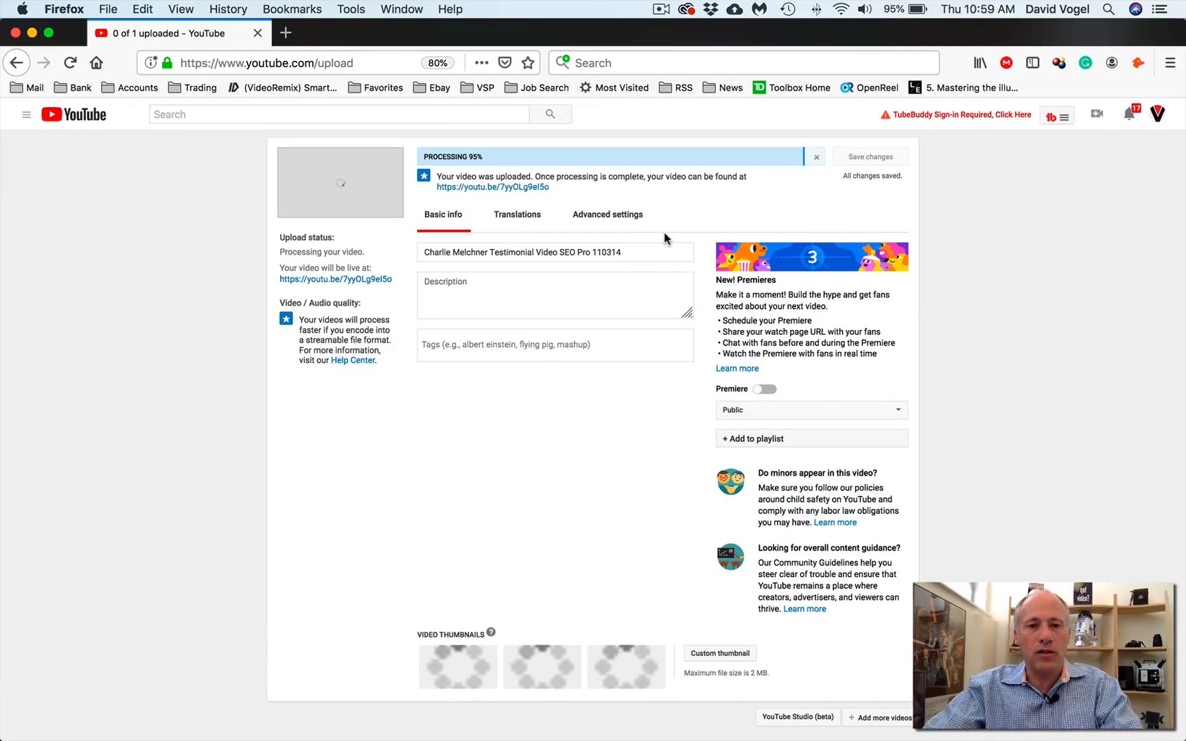
Review the video's title, description and tags fields and the suggested thumbnails.
{"action": "left_click_drag", "start_coordinate": [421, 253], "coordinate": [645, 246]}
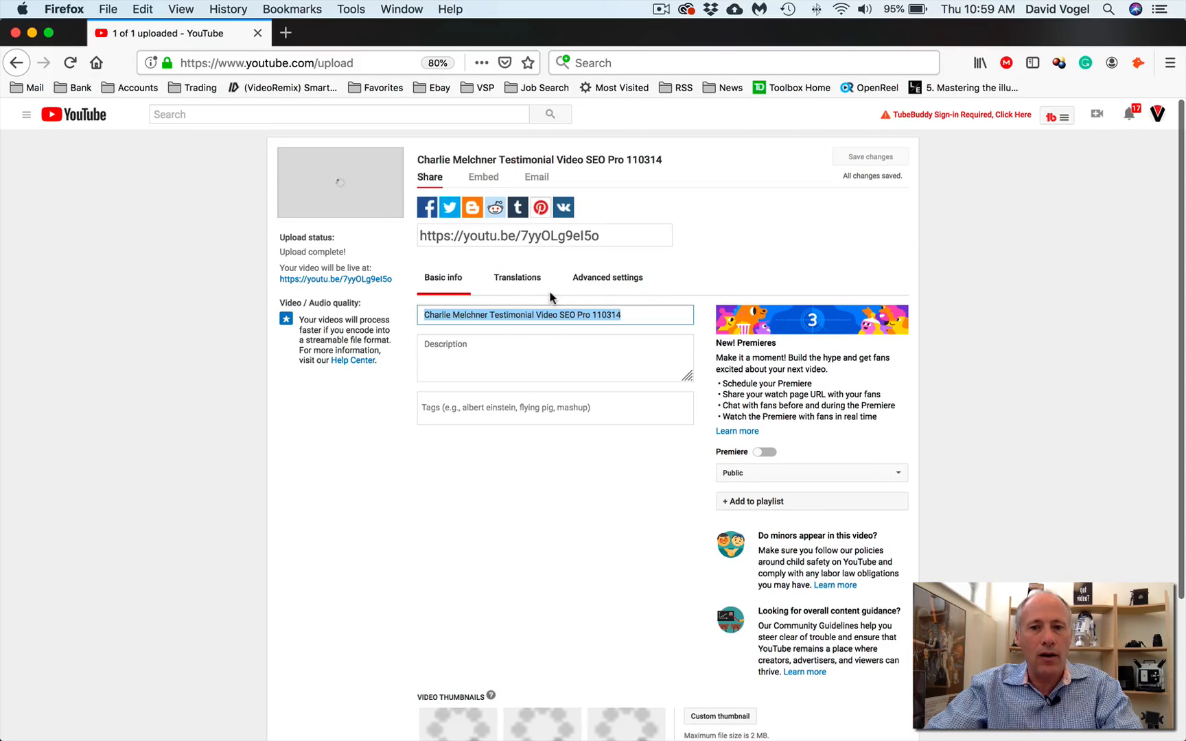
{"action": "left_click", "coordinate": [504, 350]}
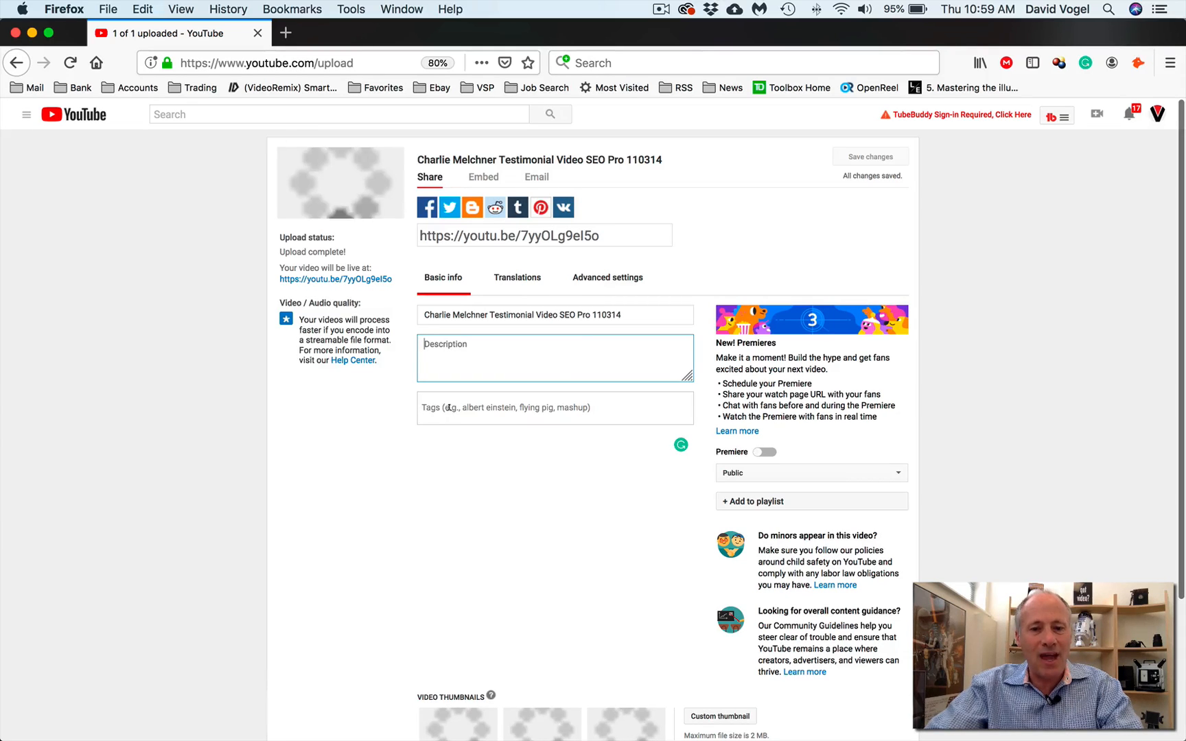
{"action": "scroll", "coordinate": [506, 450], "scroll_direction": "down", "scroll_amount": 2}
{"action": "scroll", "coordinate": [504, 450], "scroll_direction": "down", "scroll_amount": 1}
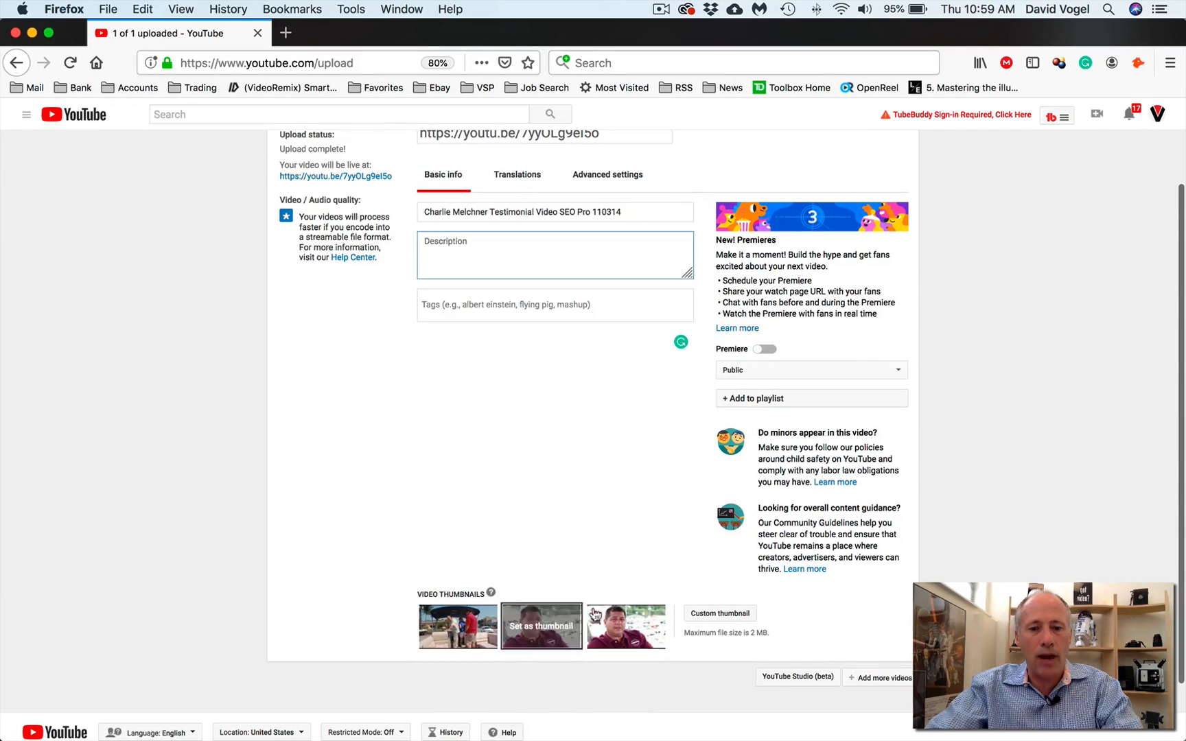
{"action": "mouse_move", "coordinate": [621, 621]}
{"action": "scroll", "coordinate": [586, 518], "scroll_direction": "up", "scroll_amount": 3}
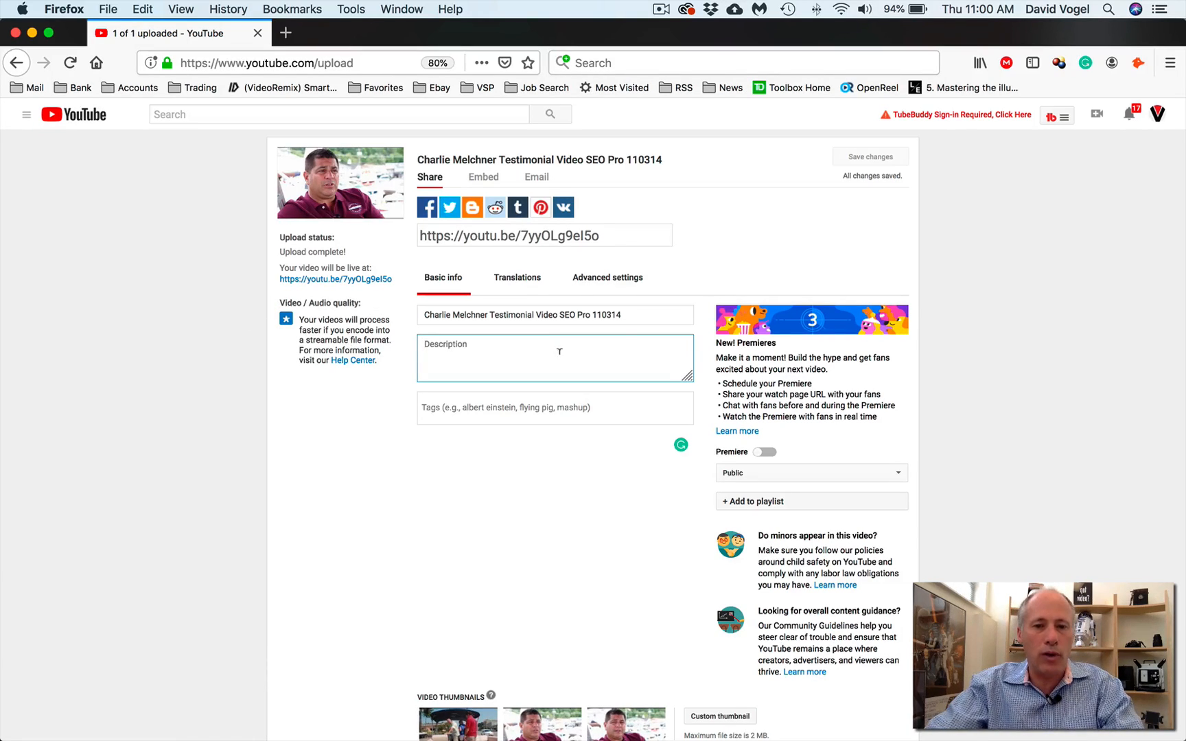
Clear the video title that was taken from the file name.
{"action": "left_click", "coordinate": [639, 314]}
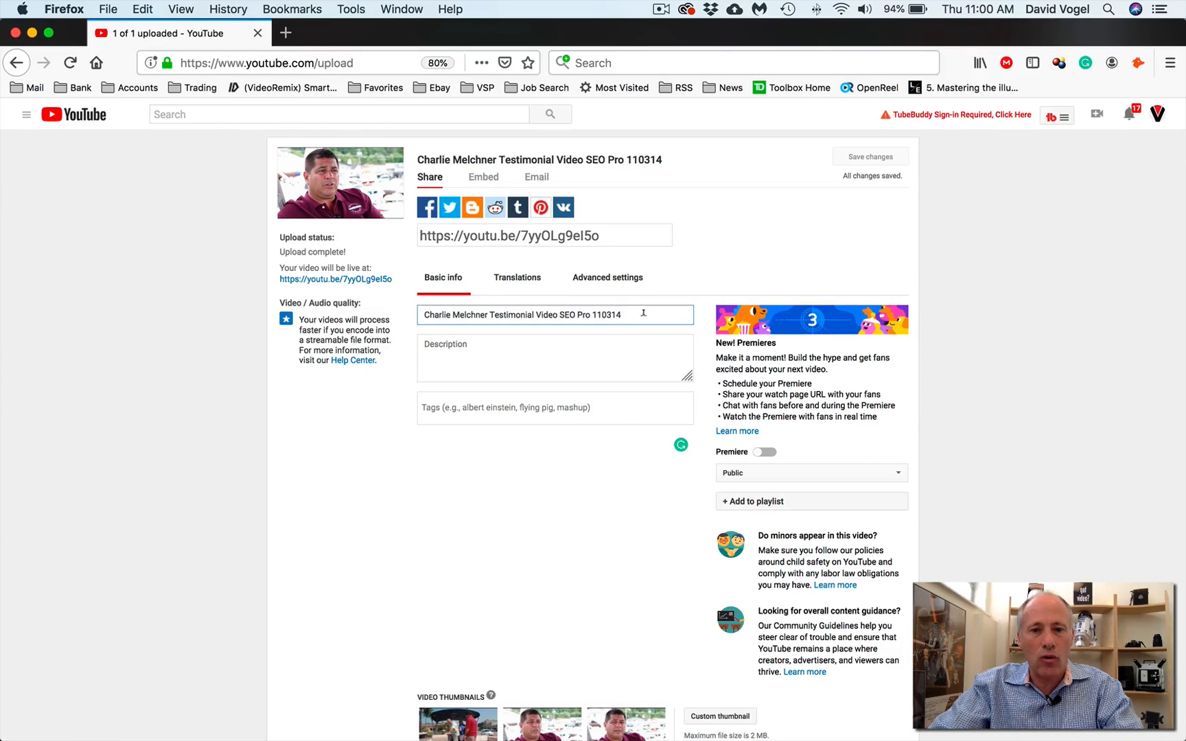
{"action": "left_click_drag", "start_coordinate": [643, 313], "coordinate": [420, 309]}
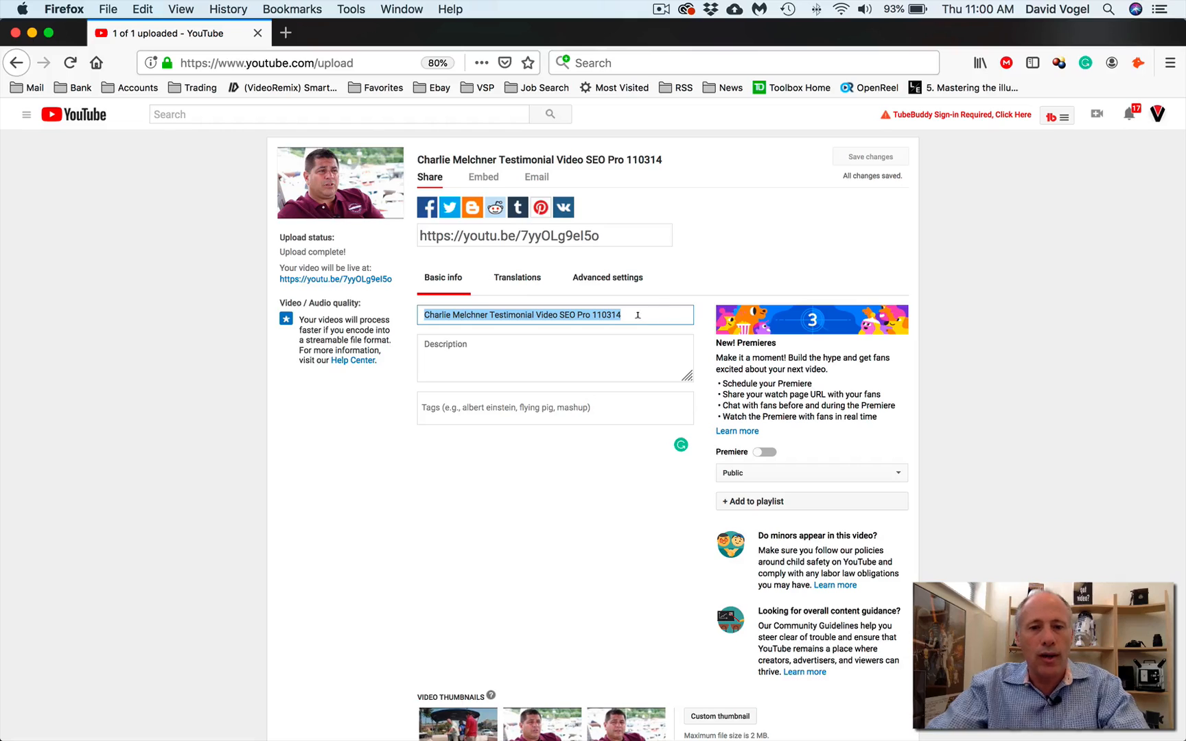
{"action": "left_click_drag", "start_coordinate": [638, 315], "coordinate": [410, 308]}
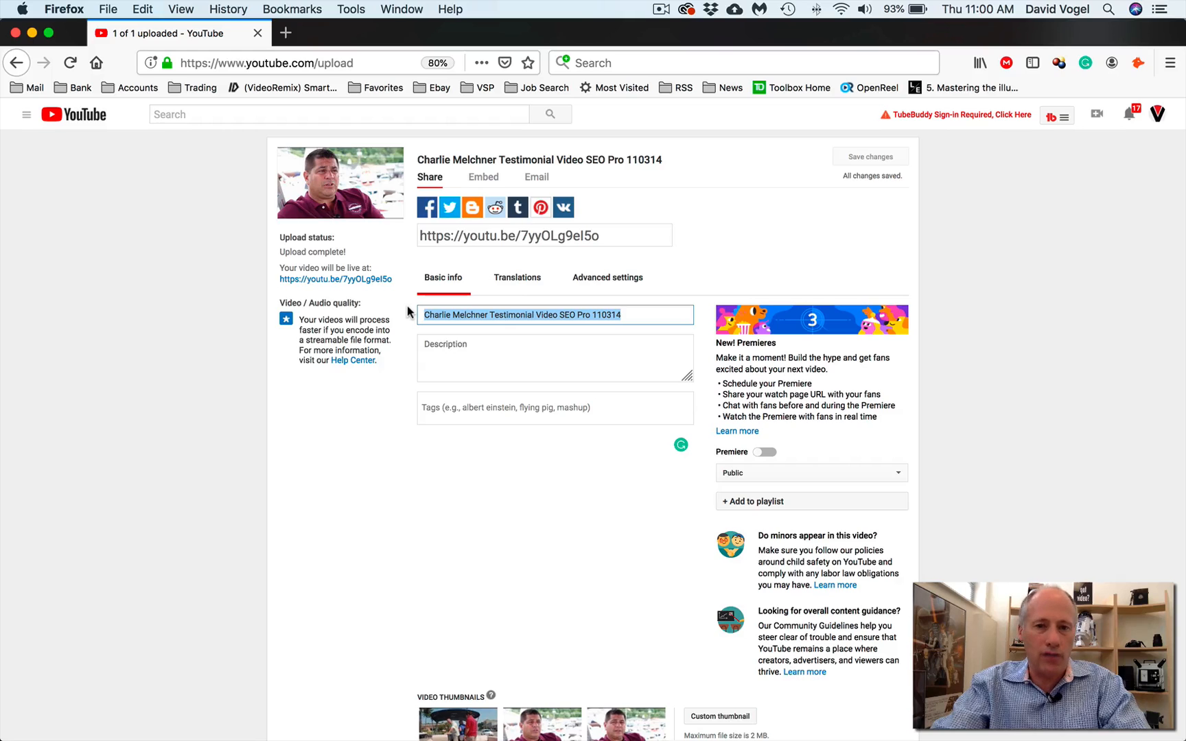
{"action": "key", "text": "BackSpace"}
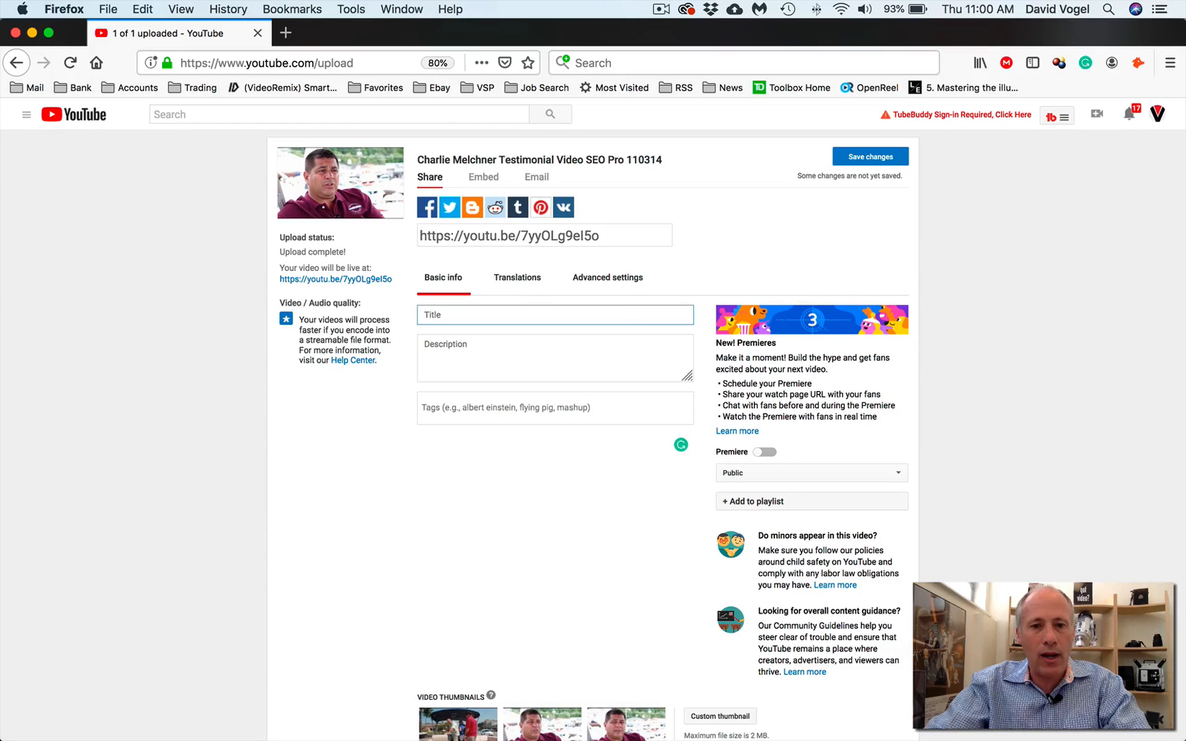
Copy the full title line starting "Video SEO Pro Review | Client Testimonial" from the Text document in Word and paste it as the YouTube video's title.
{"action": "key", "text": "super+Tab"}
{"action": "key", "text": "super+Tab"}
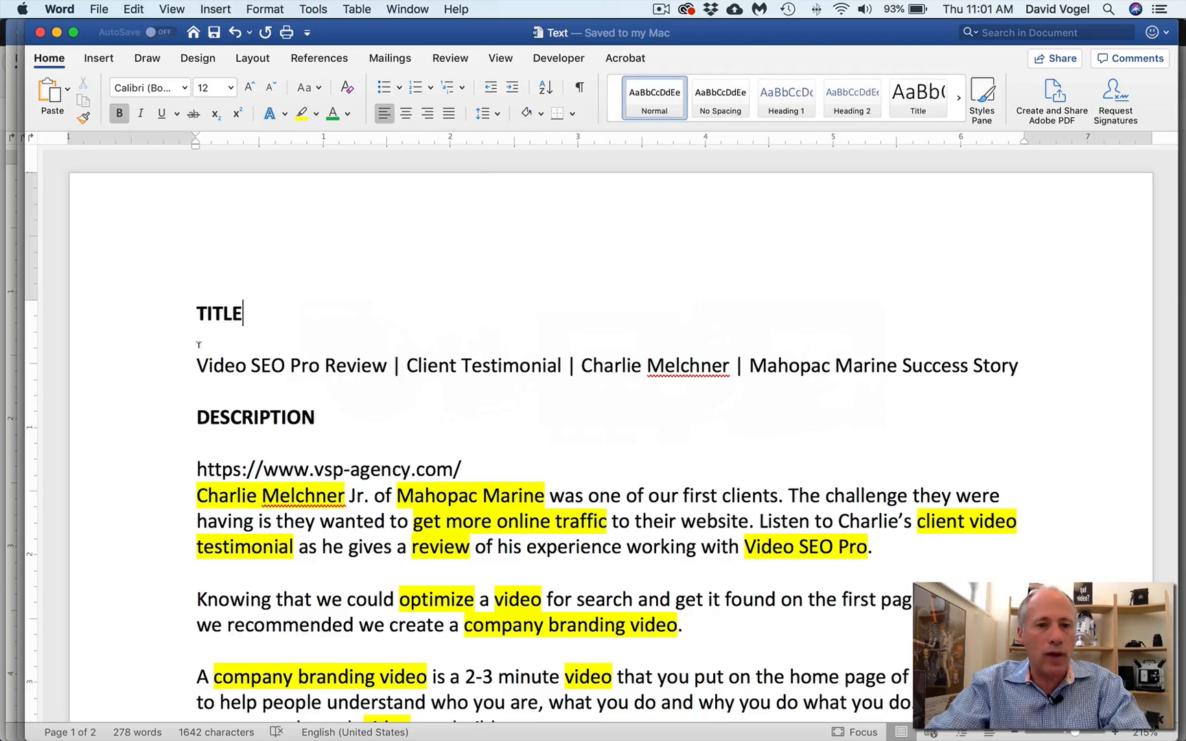
{"action": "left_click", "coordinate": [141, 371]}
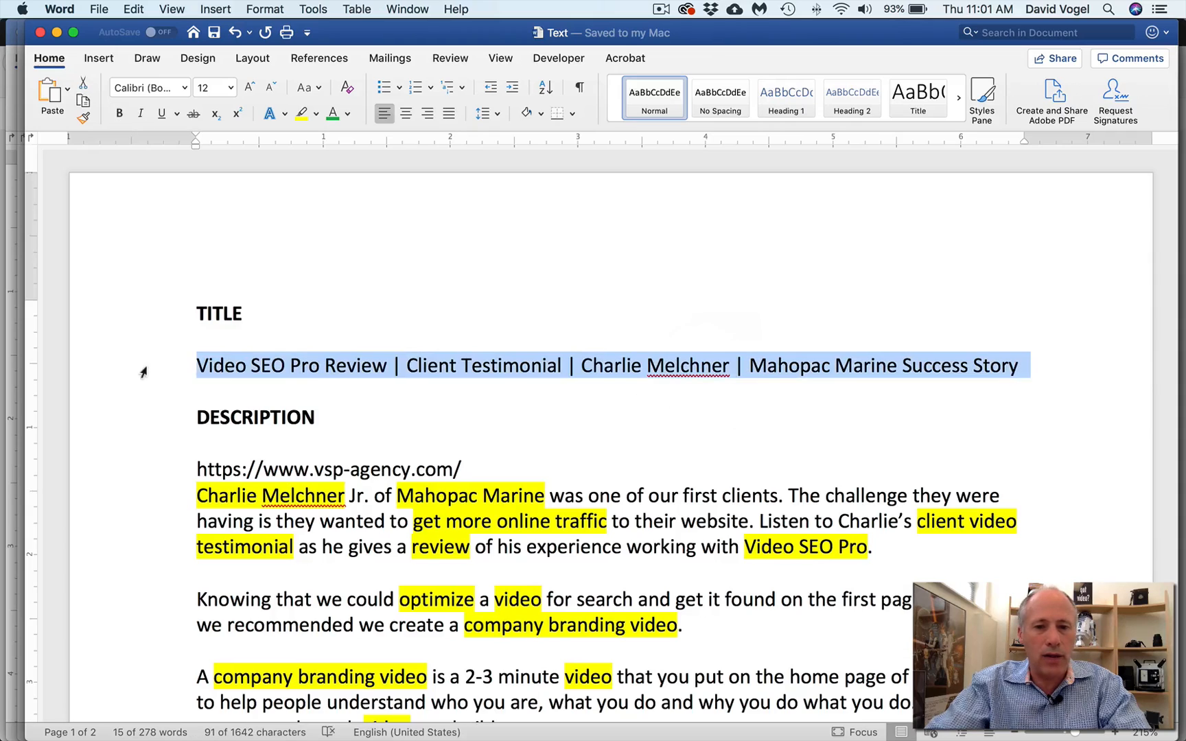
{"action": "key", "text": "super+c"}
{"action": "key", "text": "super+Tab"}
{"action": "left_click", "coordinate": [420, 310]}
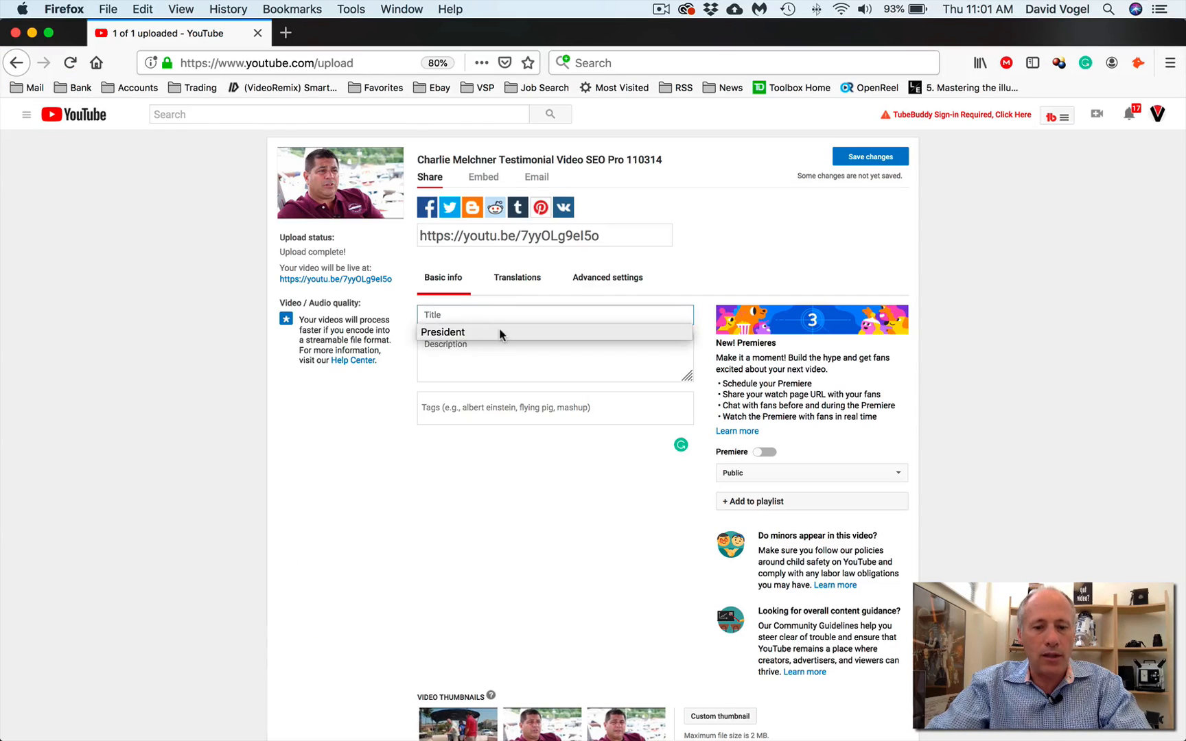
{"action": "key", "text": "super+v"}
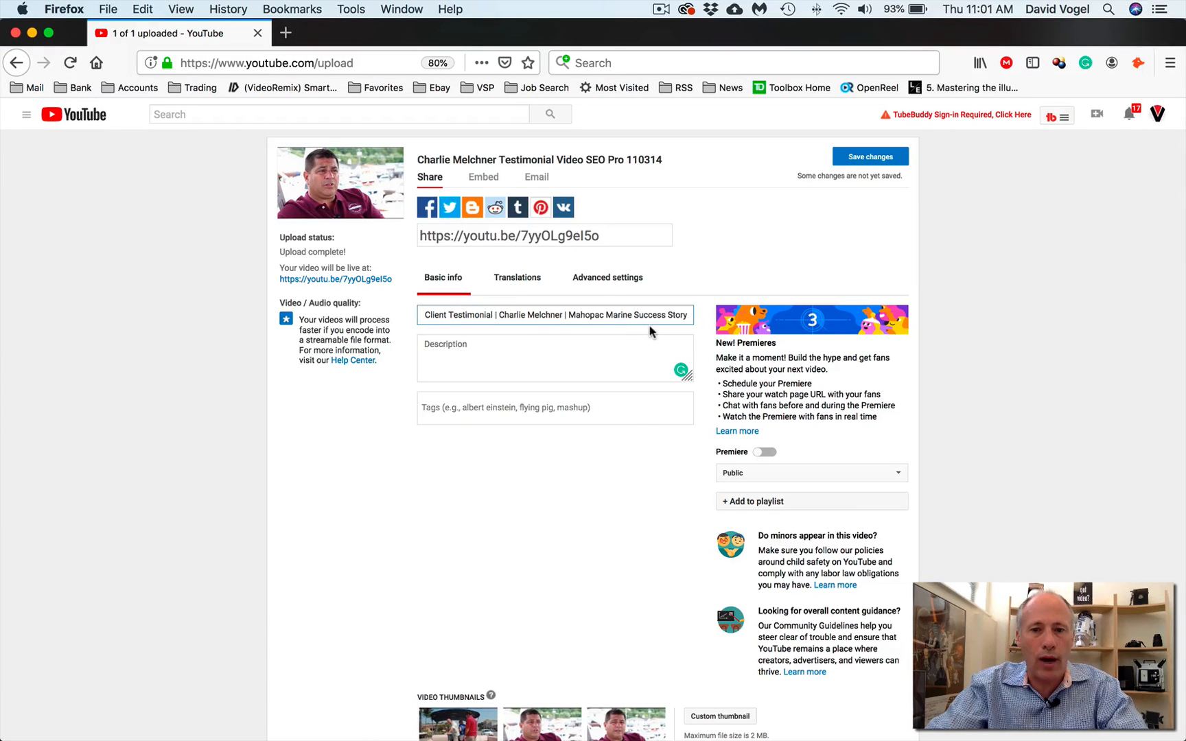
Examine the parts of the new title from "Video SEO Pro Review" through "Mahopac Marine Success Story".
{"action": "left_click_drag", "start_coordinate": [424, 313], "coordinate": [607, 326]}
{"action": "left_click", "coordinate": [436, 312]}
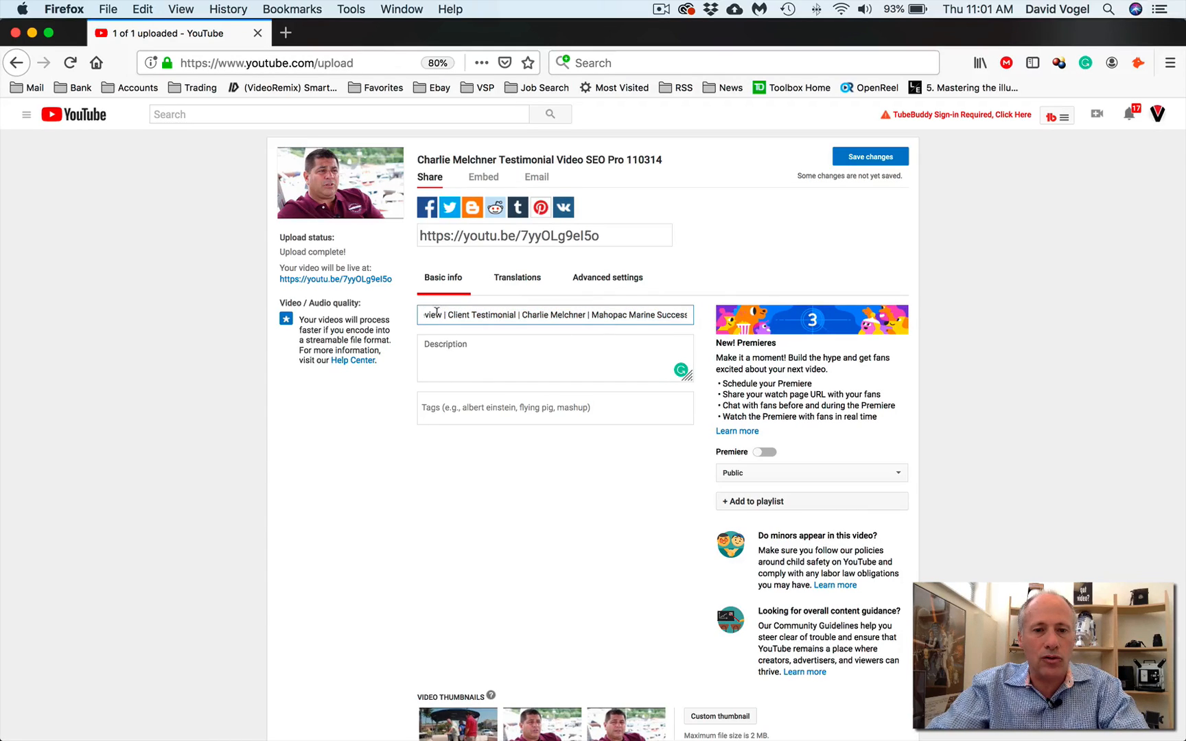
{"action": "left_click_drag", "start_coordinate": [437, 312], "coordinate": [390, 315]}
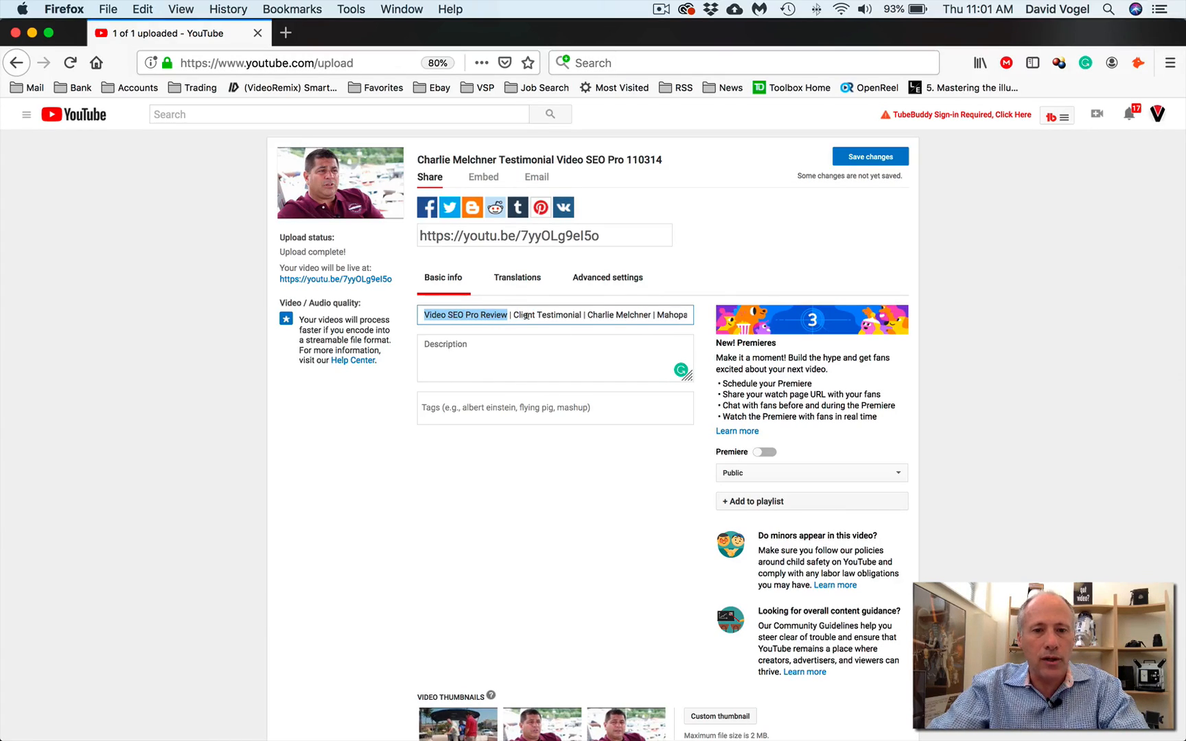
{"action": "left_click", "coordinate": [549, 318]}
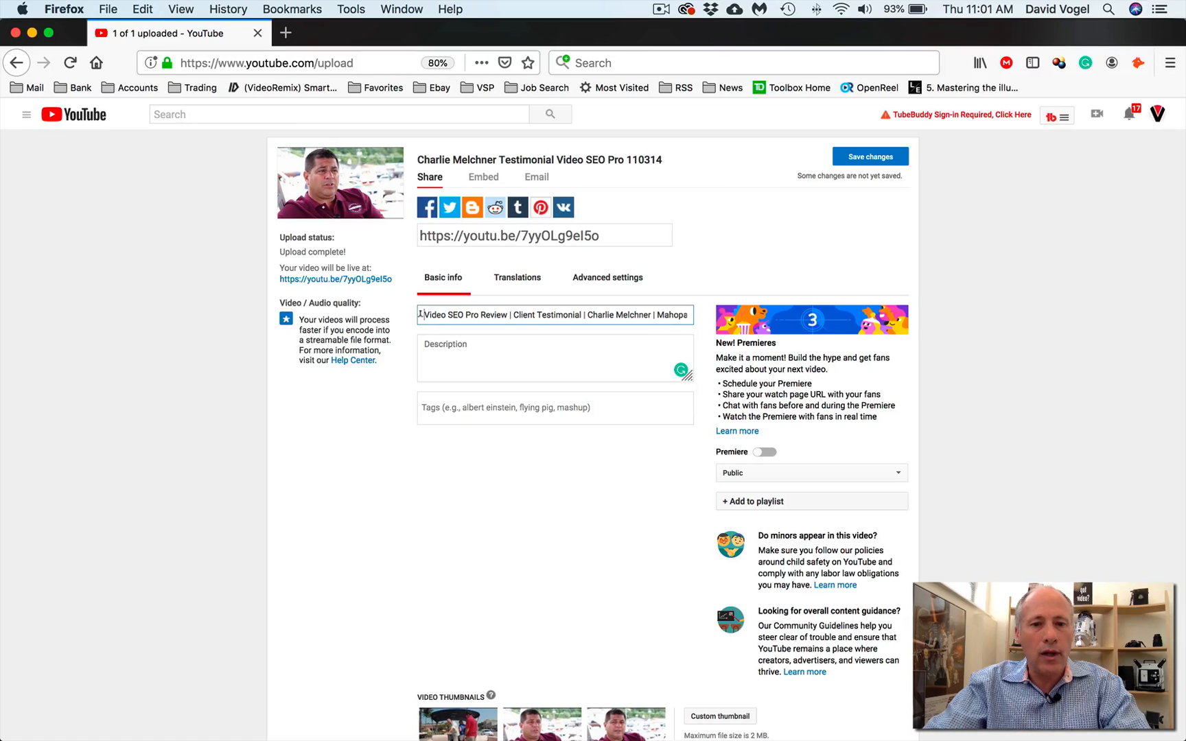
{"action": "left_click_drag", "start_coordinate": [421, 315], "coordinate": [548, 314]}
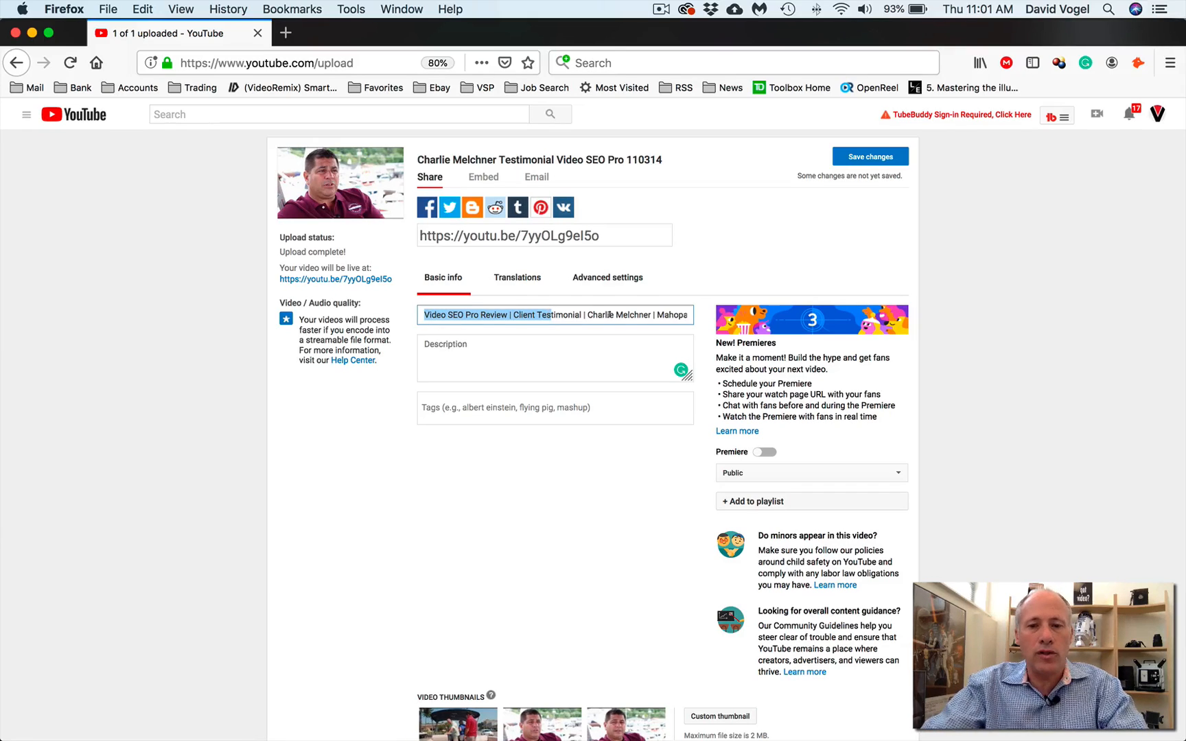
{"action": "left_click_drag", "start_coordinate": [657, 314], "coordinate": [692, 314]}
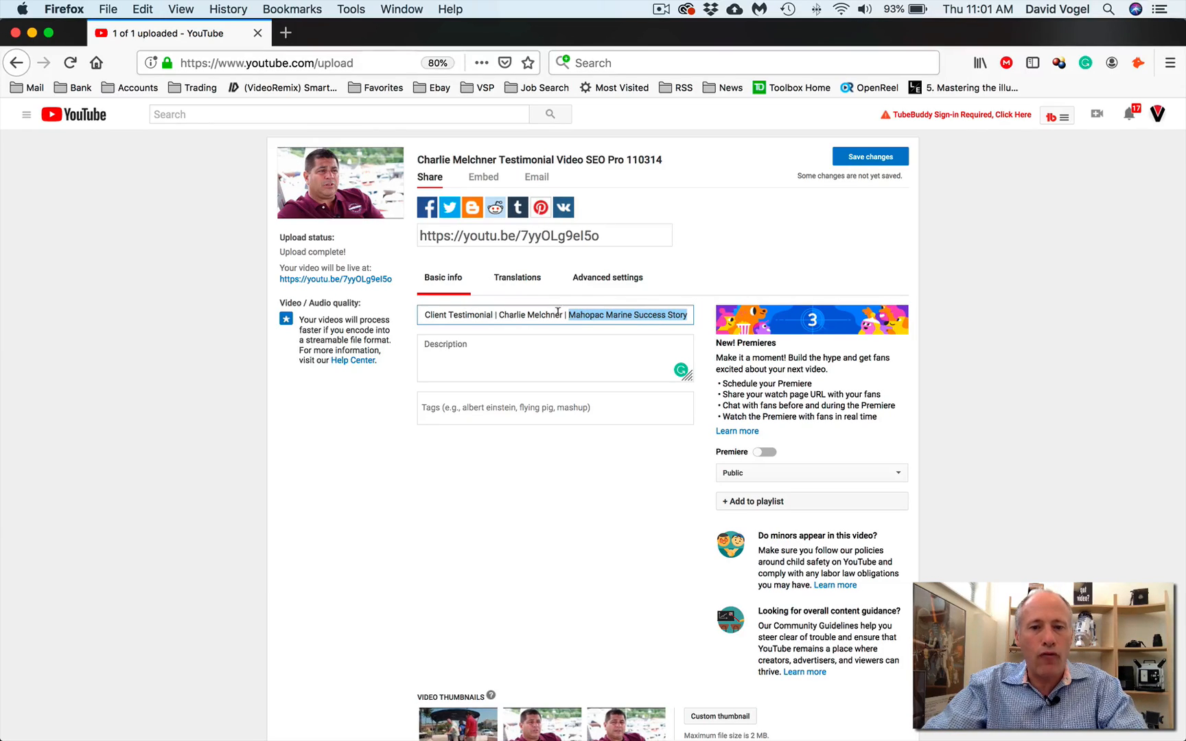
{"action": "left_click_drag", "start_coordinate": [558, 312], "coordinate": [388, 305]}
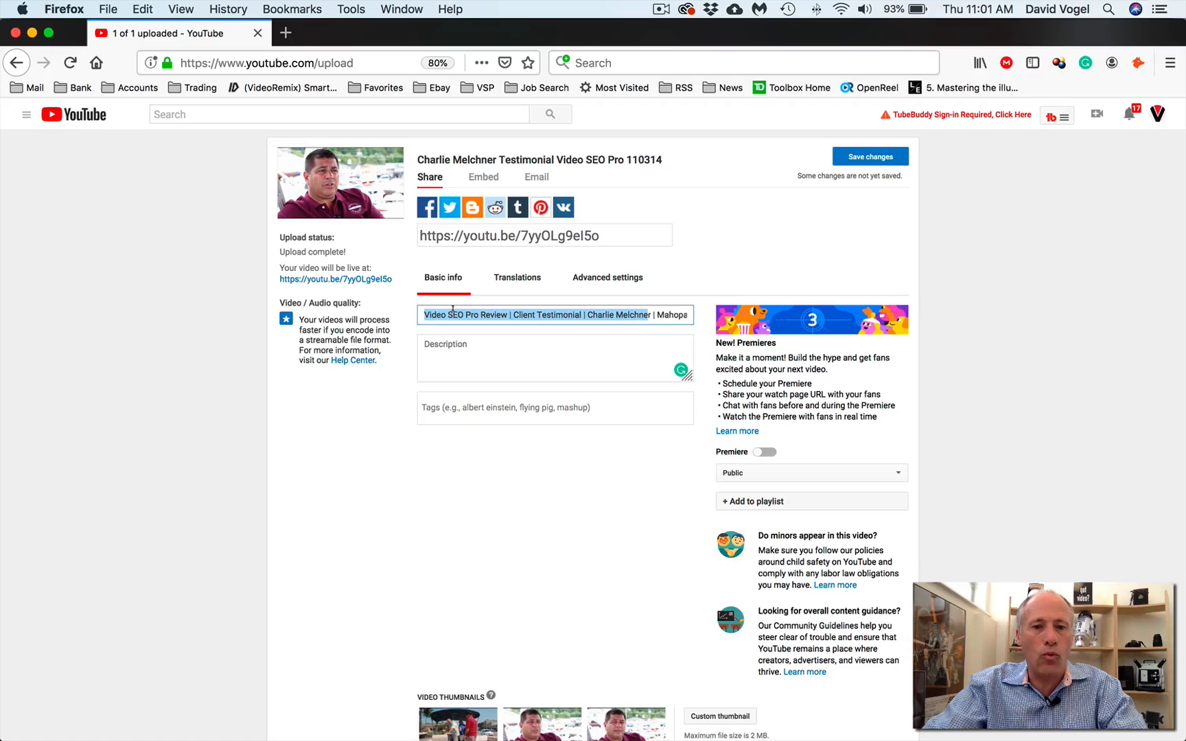
{"action": "key", "text": "Left"}
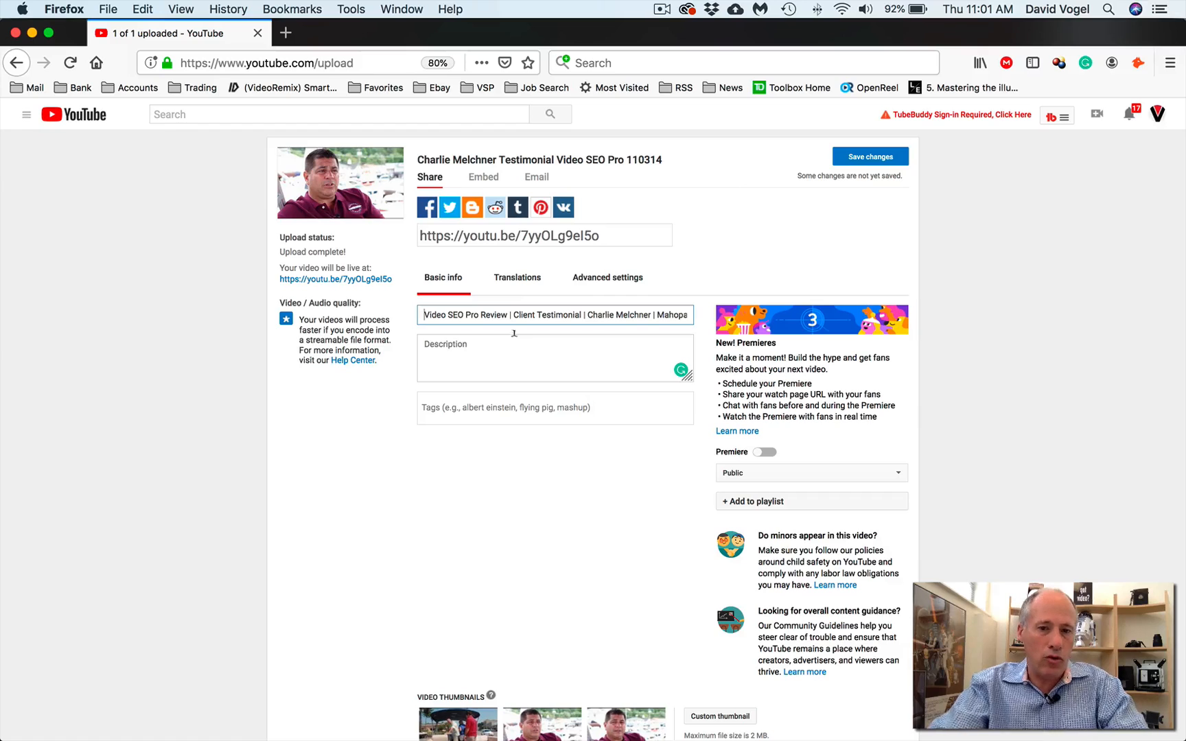
Examine the title's opening keyword phrase "Video SEO Pro Review" and the vertical bar separating it from "Client Testimonial".
{"action": "mouse_move", "coordinate": [422, 314]}
{"action": "left_mouse_down"}
{"action": "mouse_move", "coordinate": [479, 314]}
{"action": "mouse_move", "coordinate": [418, 313]}
{"action": "left_mouse_up"}
{"action": "left_click", "coordinate": [485, 315]}
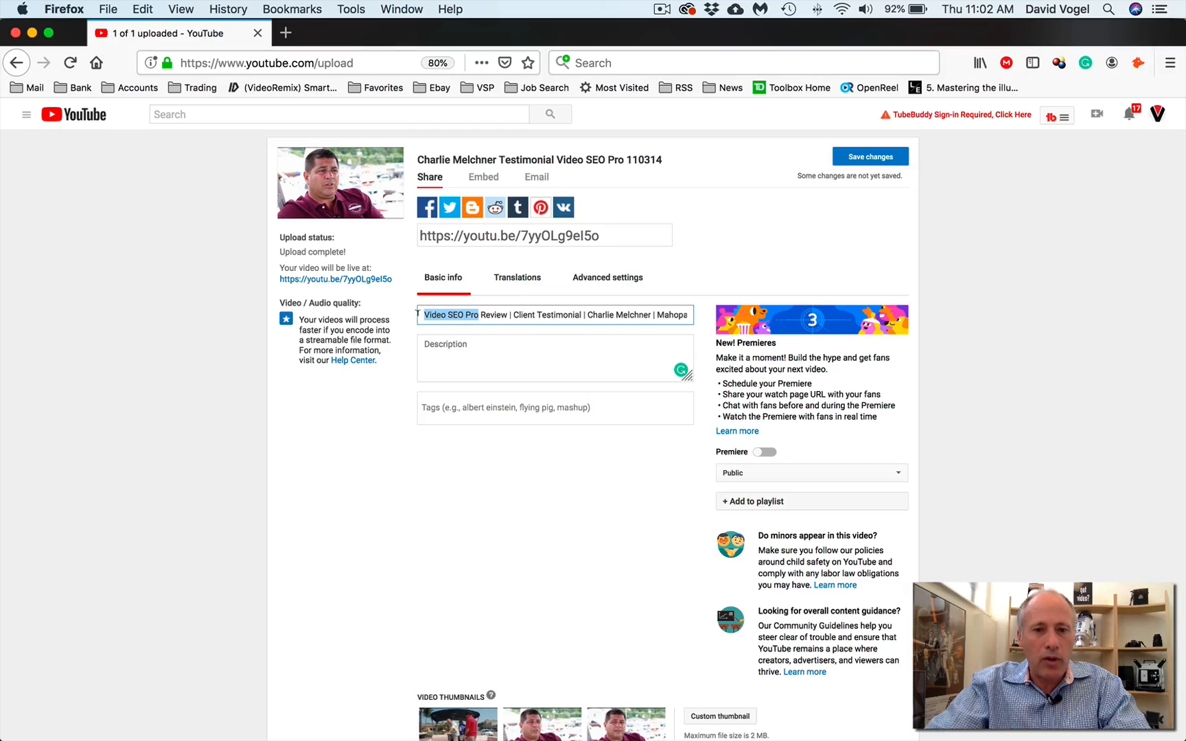
{"action": "left_click", "coordinate": [493, 314]}
{"action": "left_click_drag", "start_coordinate": [508, 315], "coordinate": [416, 314]}
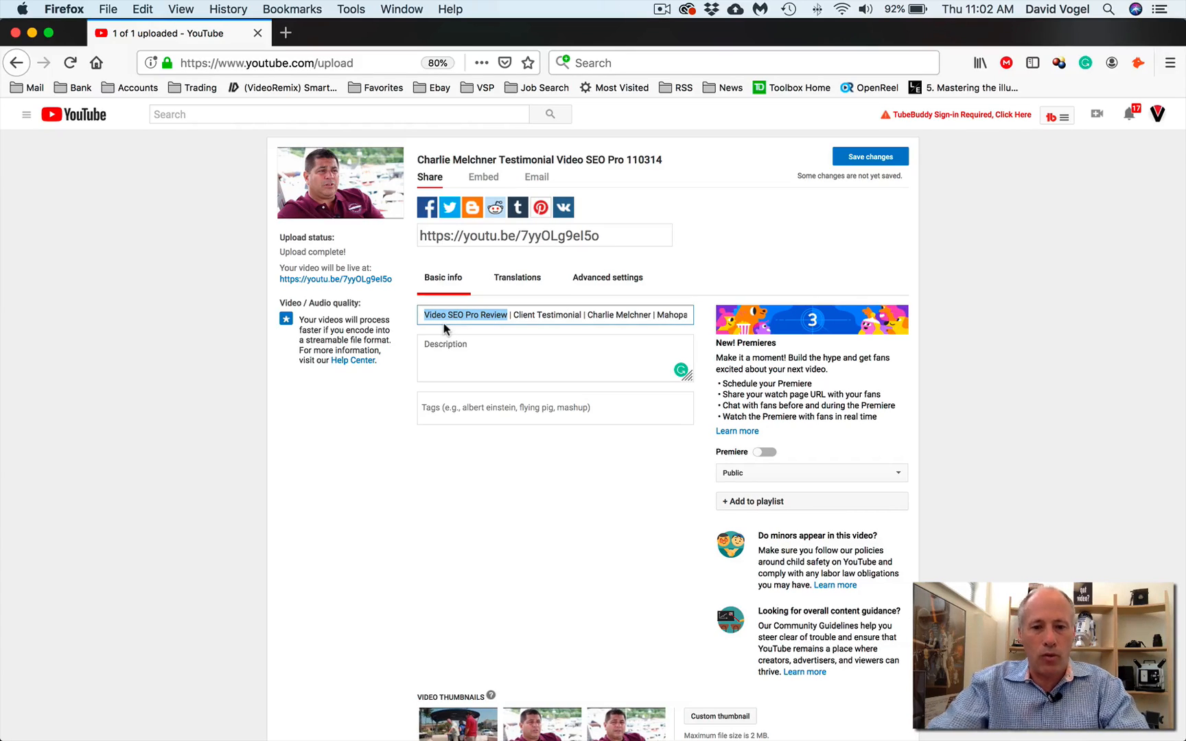
{"action": "left_click_drag", "start_coordinate": [423, 314], "coordinate": [521, 316]}
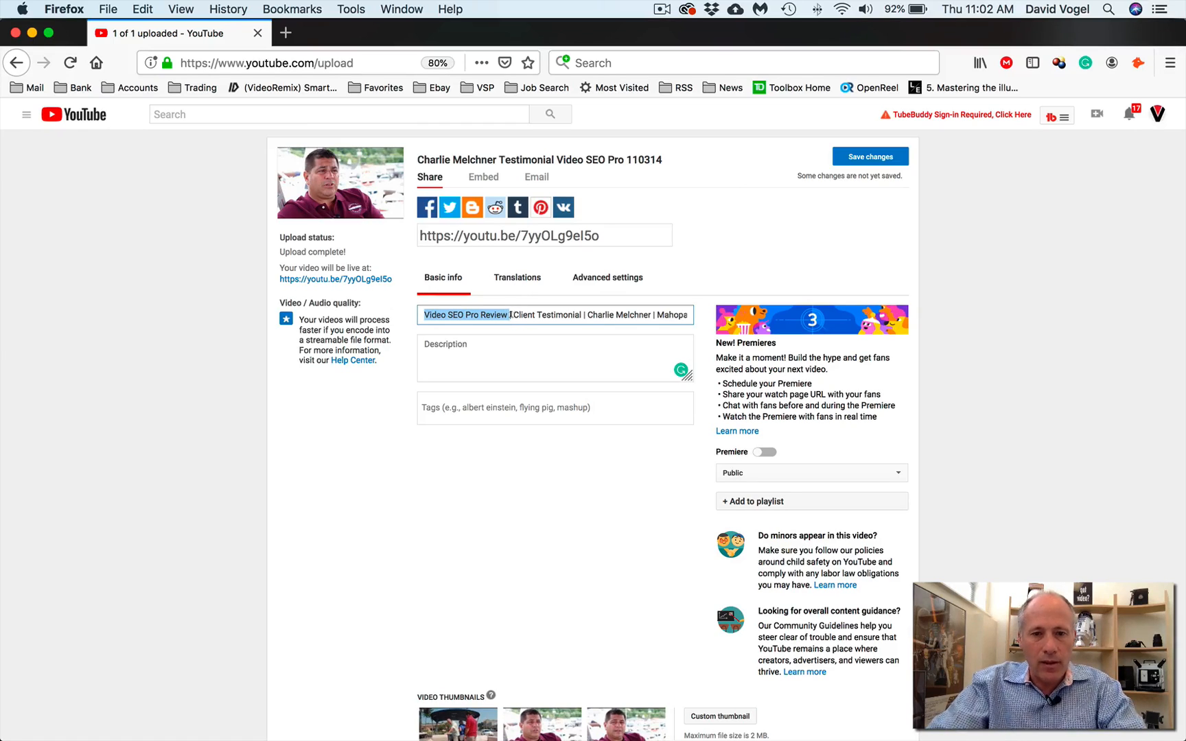
{"action": "left_click", "coordinate": [510, 314]}
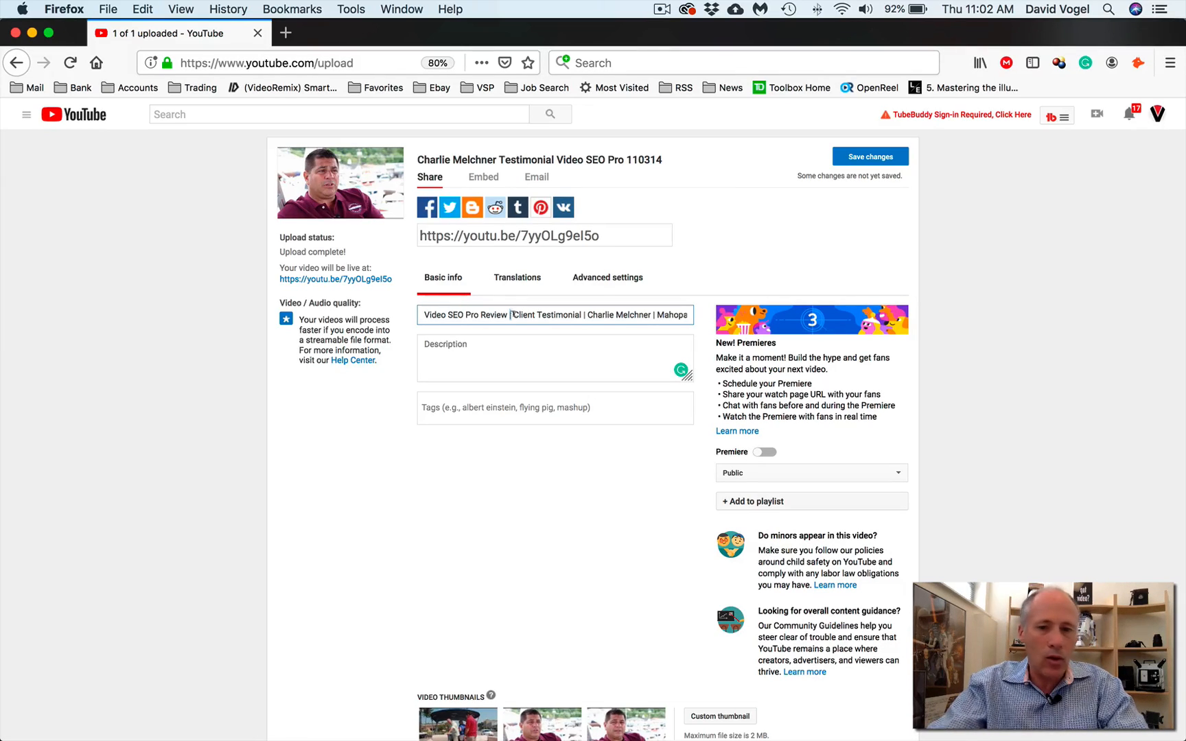
Examine the "Client Testimonial" phrase and the rest of the video title through "Mahopac Marine Success Story".
{"action": "left_click_drag", "start_coordinate": [510, 315], "coordinate": [594, 320]}
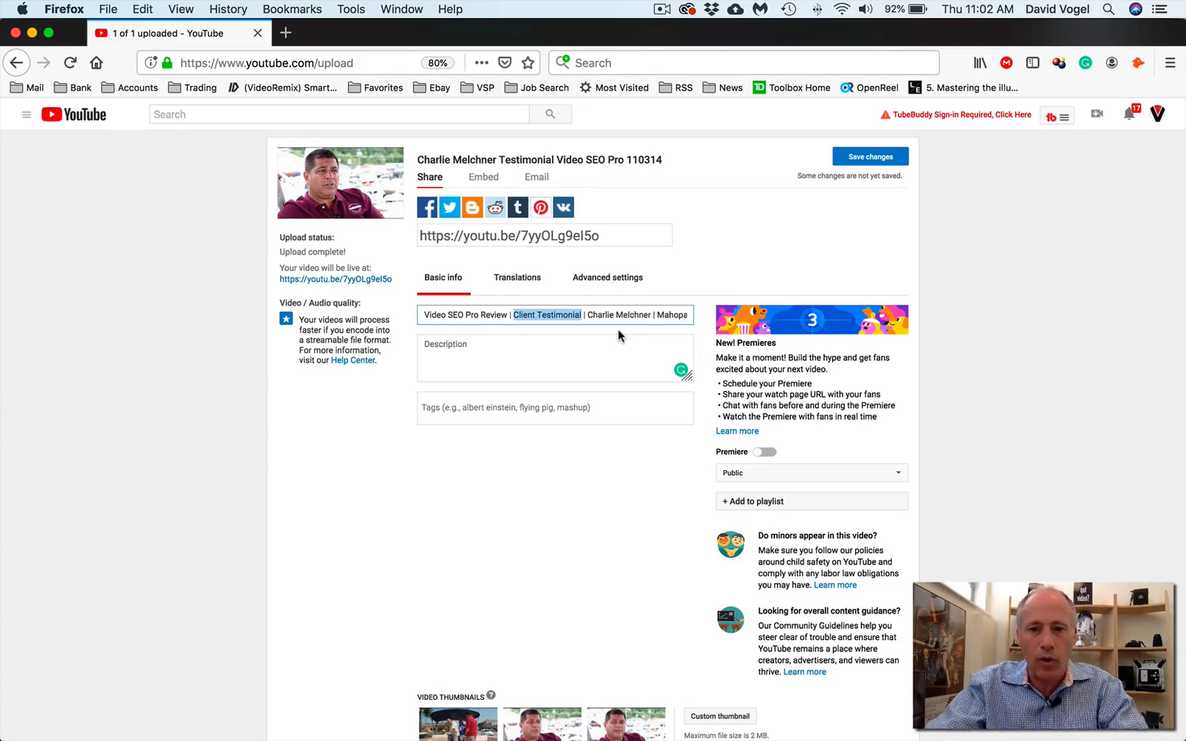
{"action": "left_click", "coordinate": [535, 315]}
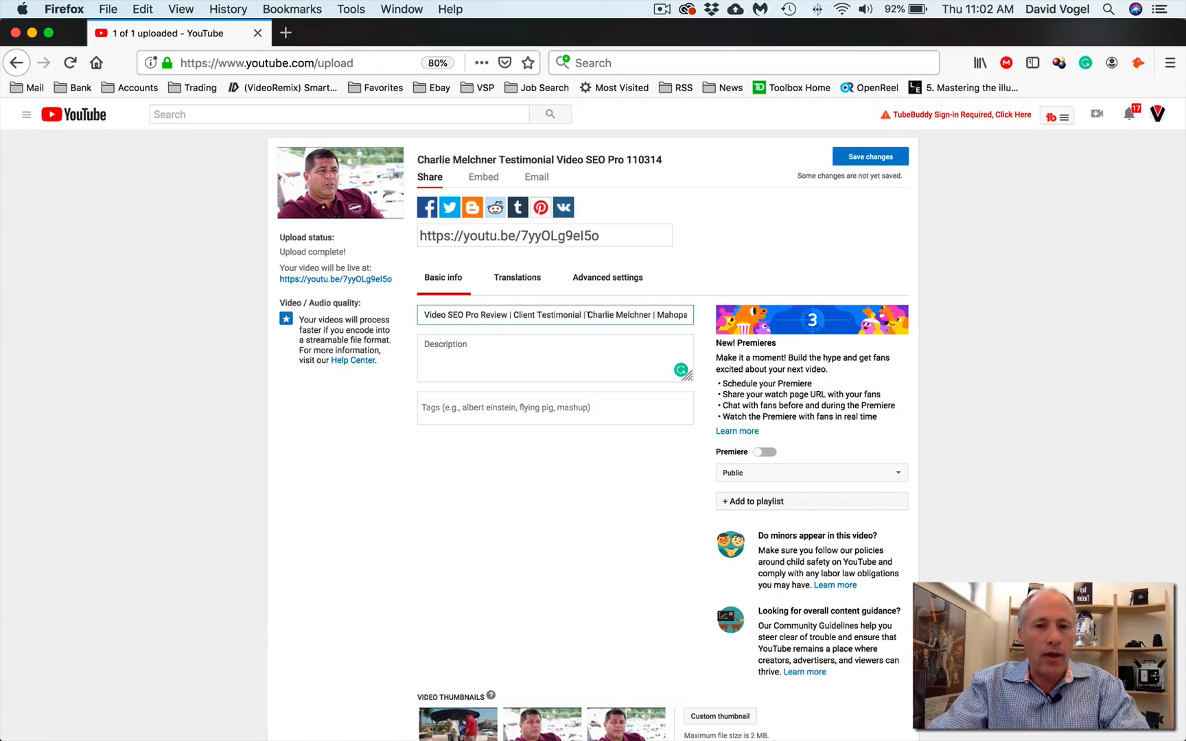
{"action": "left_click_drag", "start_coordinate": [587, 315], "coordinate": [391, 305]}
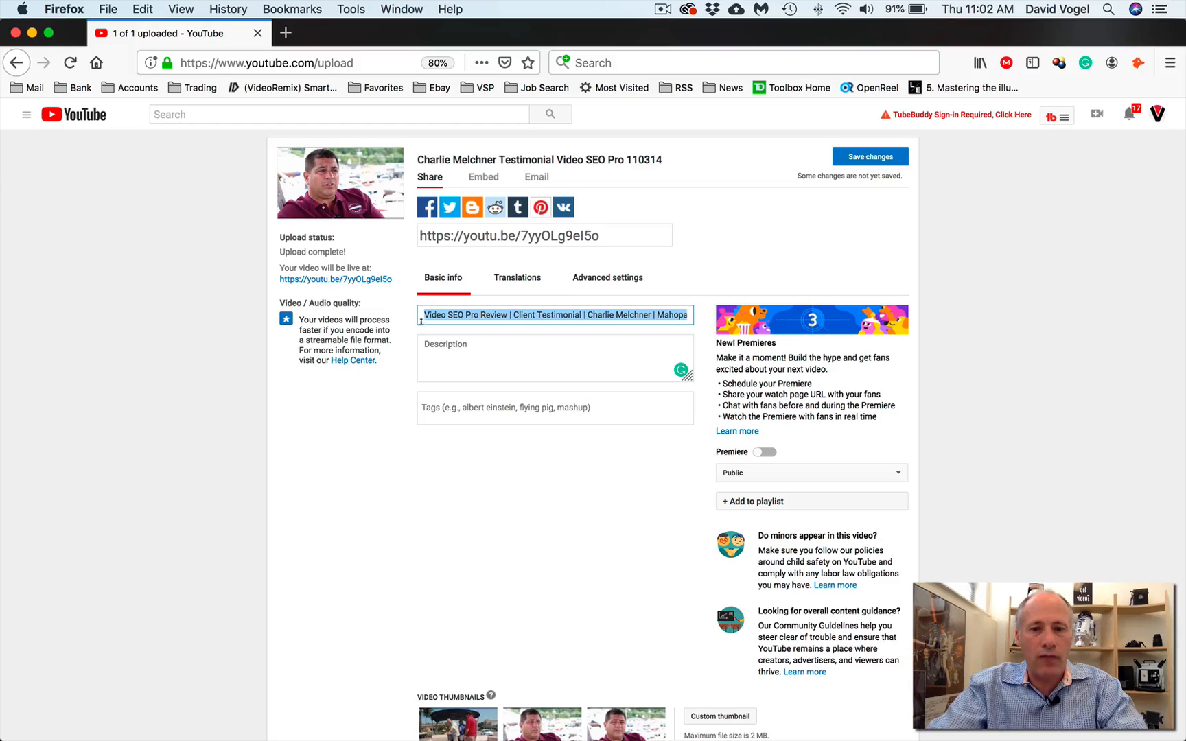
{"action": "left_click_drag", "start_coordinate": [423, 314], "coordinate": [696, 310]}
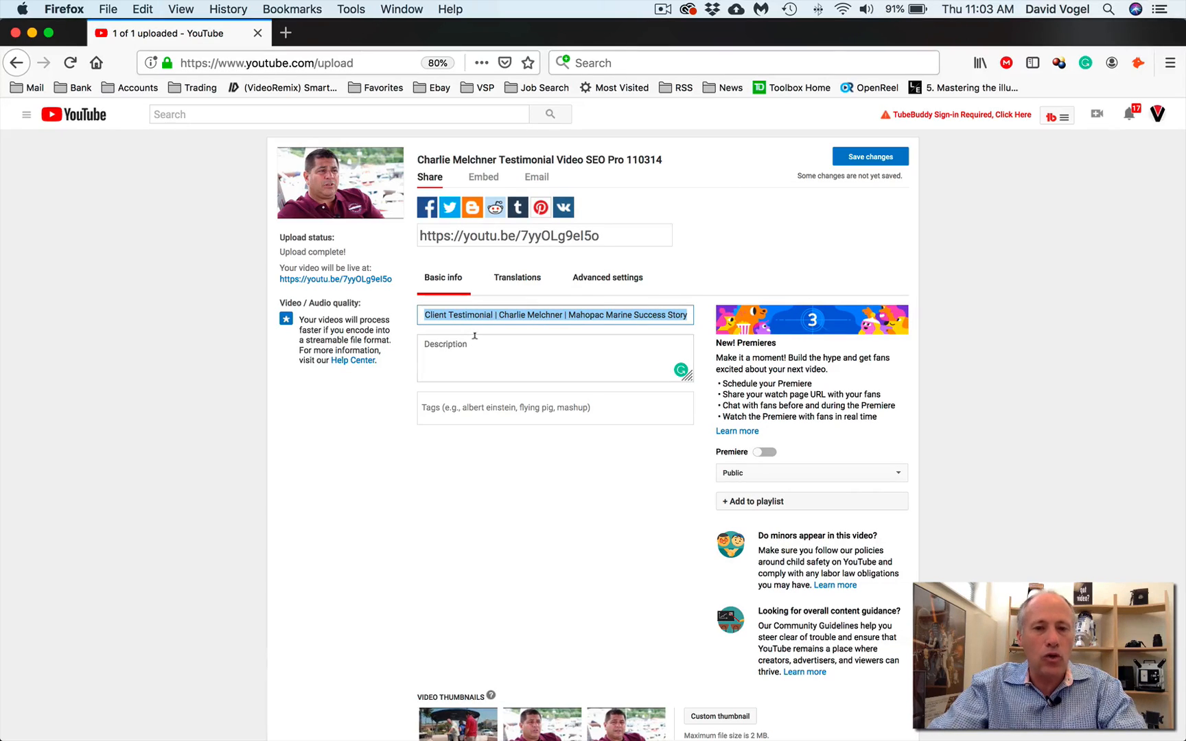
Copy the full description from the Text document in Word, paste it as the YouTube video's description, and enlarge the description box to show all of it.
{"action": "left_click", "coordinate": [431, 353]}
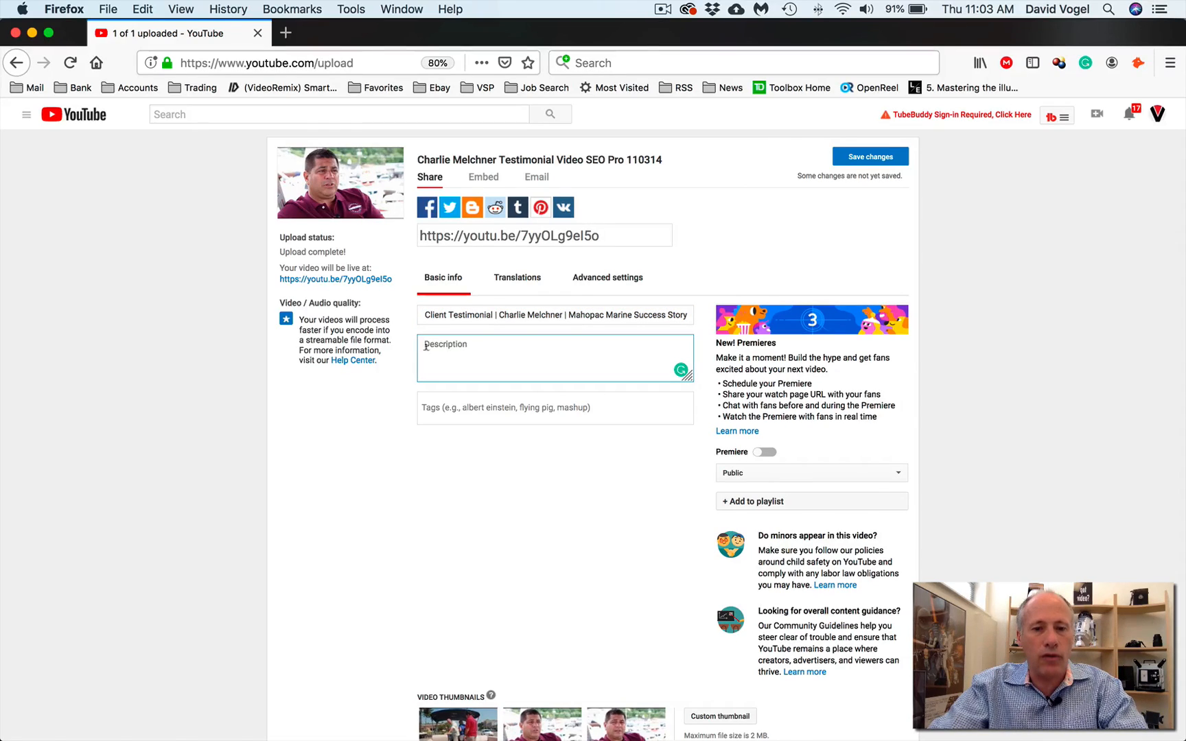
{"action": "key", "text": "super+Tab"}
{"action": "left_click", "coordinate": [163, 480]}
{"action": "scroll", "coordinate": [229, 546], "scroll_direction": "down", "scroll_amount": 10}
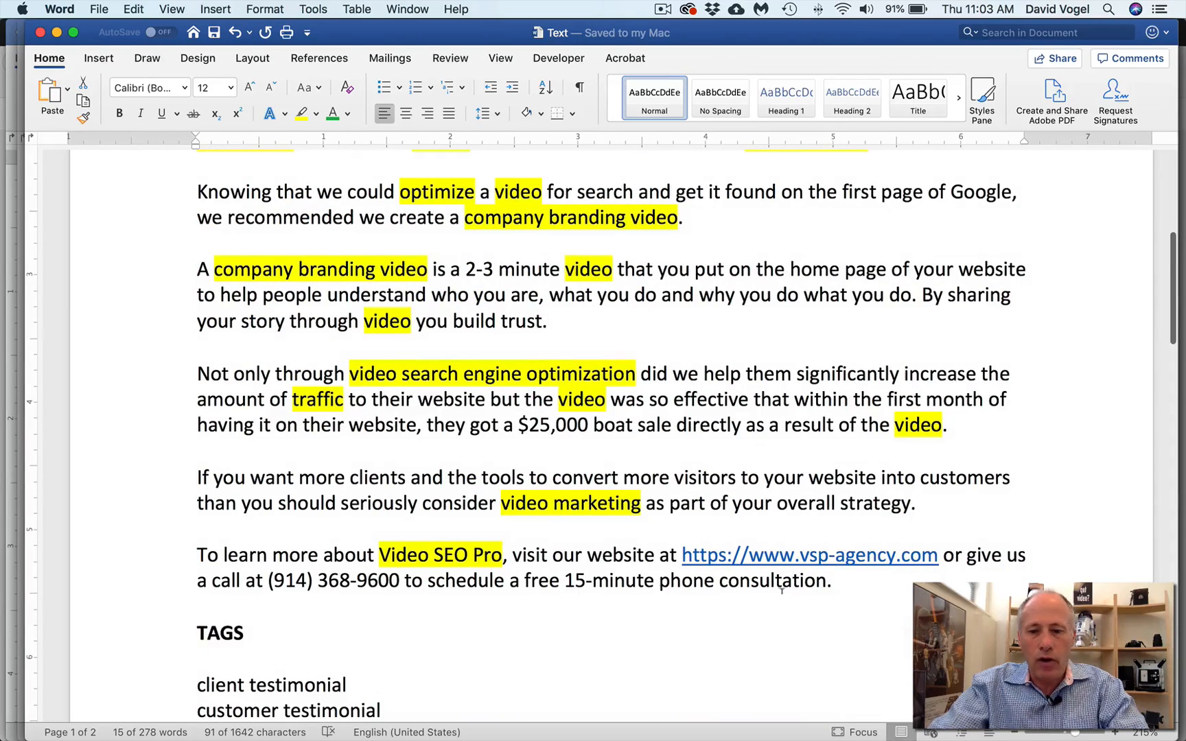
{"action": "left_click", "coordinate": [838, 585], "text": "shift"}
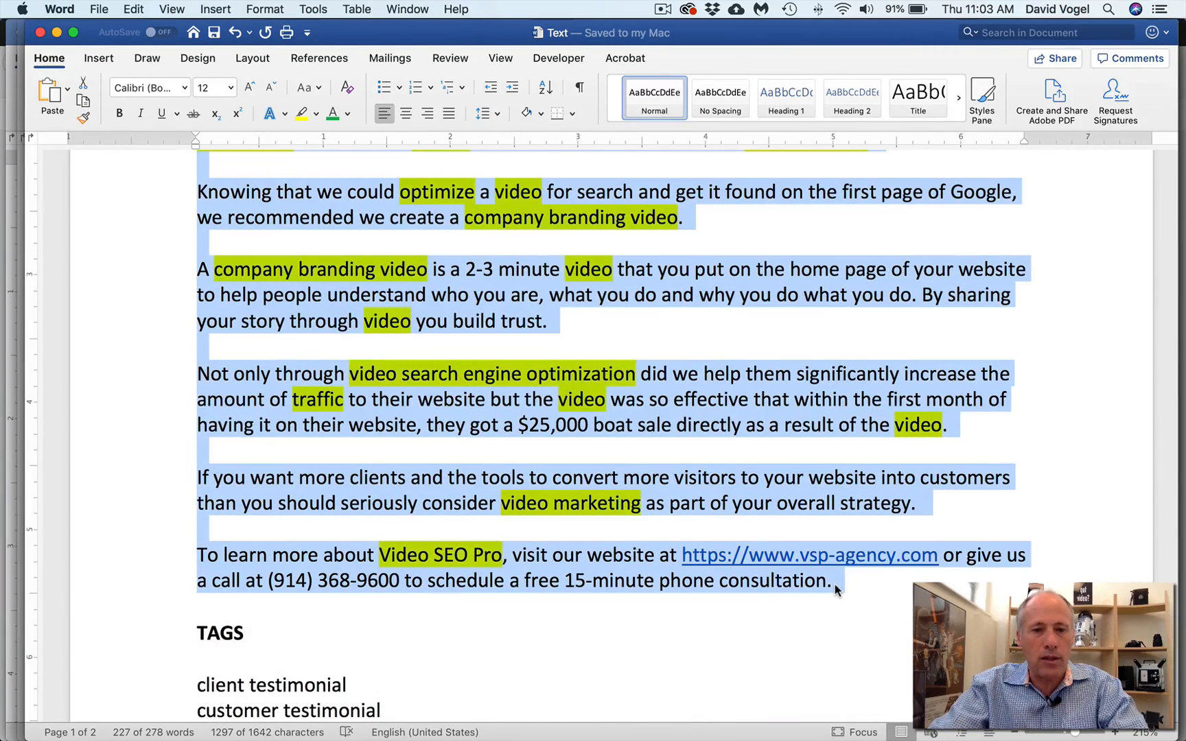
{"action": "key", "text": "super+Tab"}
{"action": "key", "text": "super+v"}
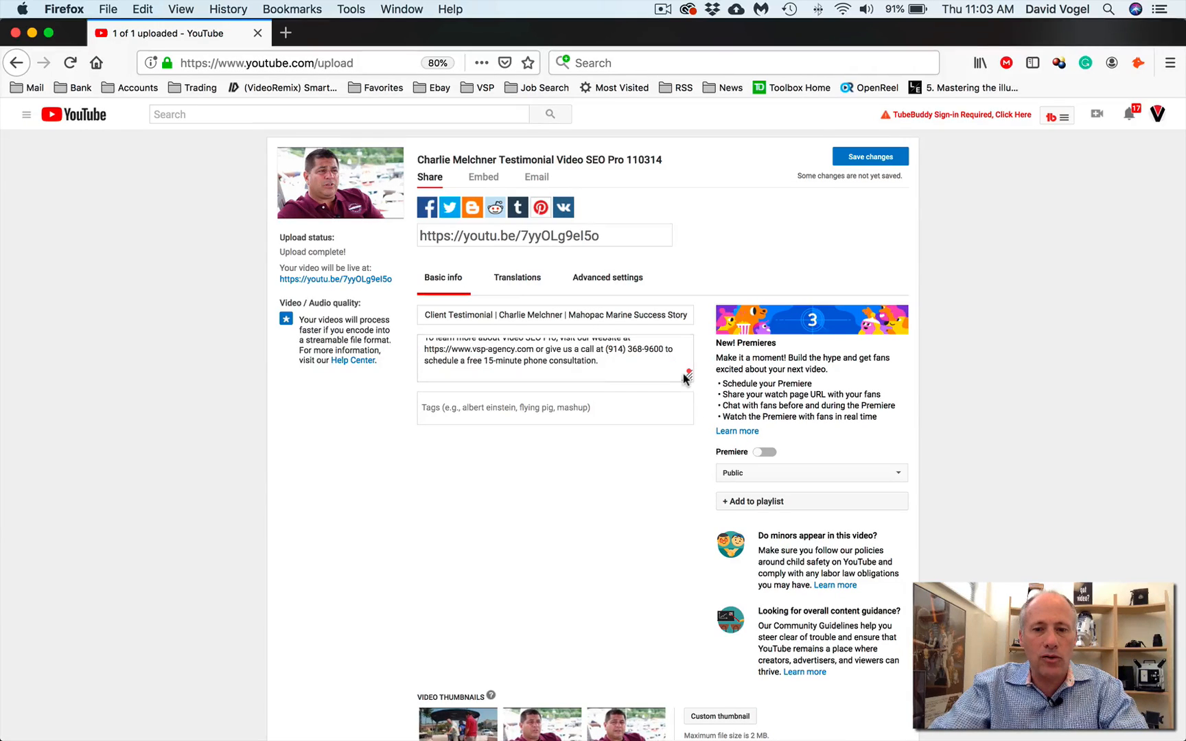
{"action": "left_click_drag", "start_coordinate": [689, 379], "coordinate": [685, 674]}
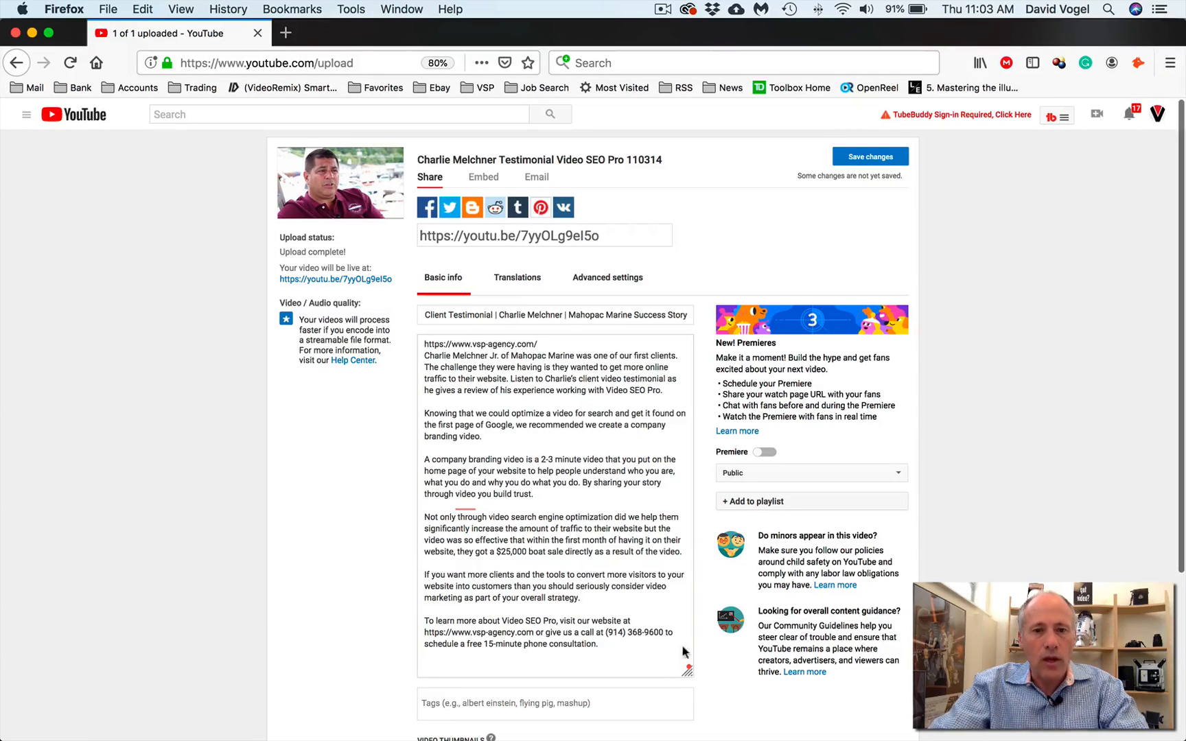
{"action": "left_click_drag", "start_coordinate": [549, 344], "coordinate": [411, 335]}
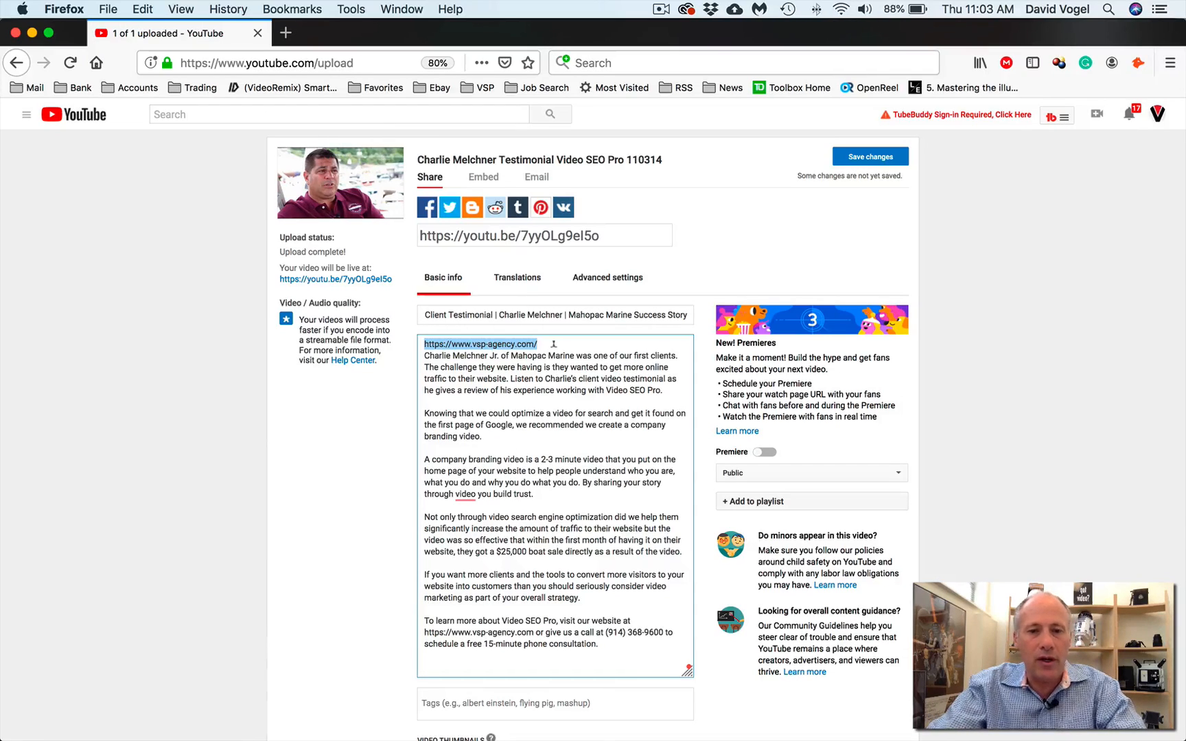
{"action": "left_click_drag", "start_coordinate": [540, 344], "coordinate": [447, 336]}
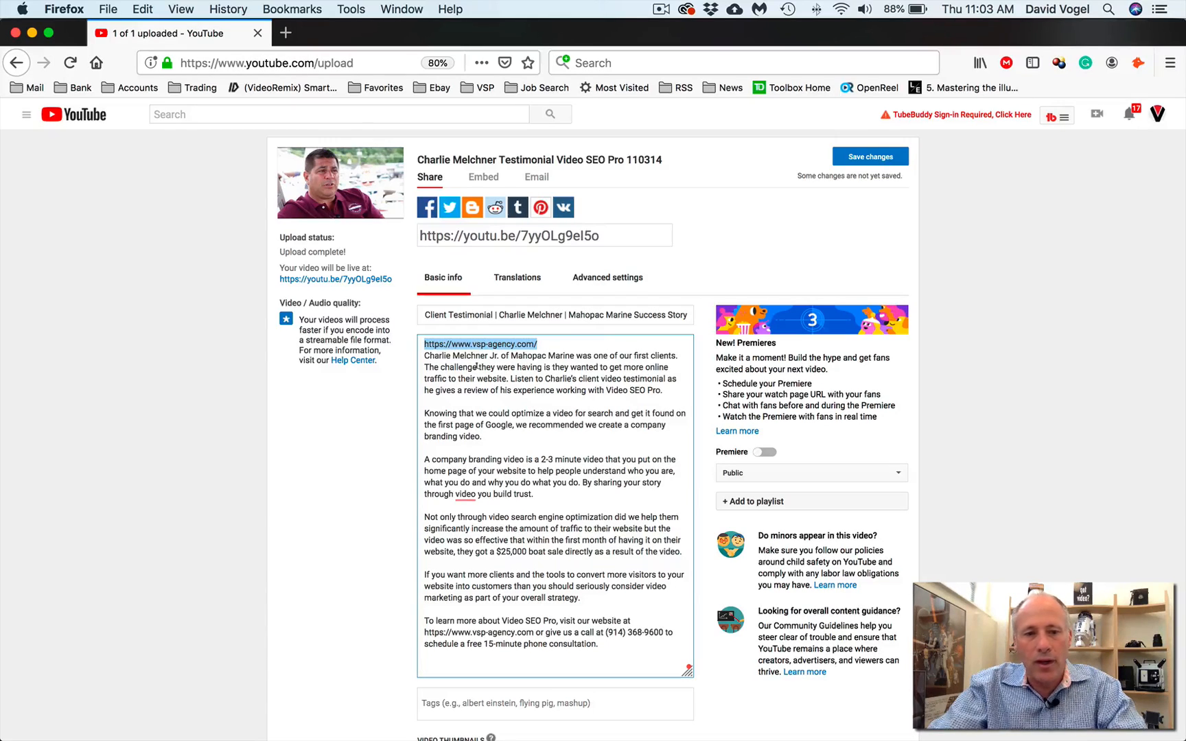
{"action": "left_click", "coordinate": [422, 356]}
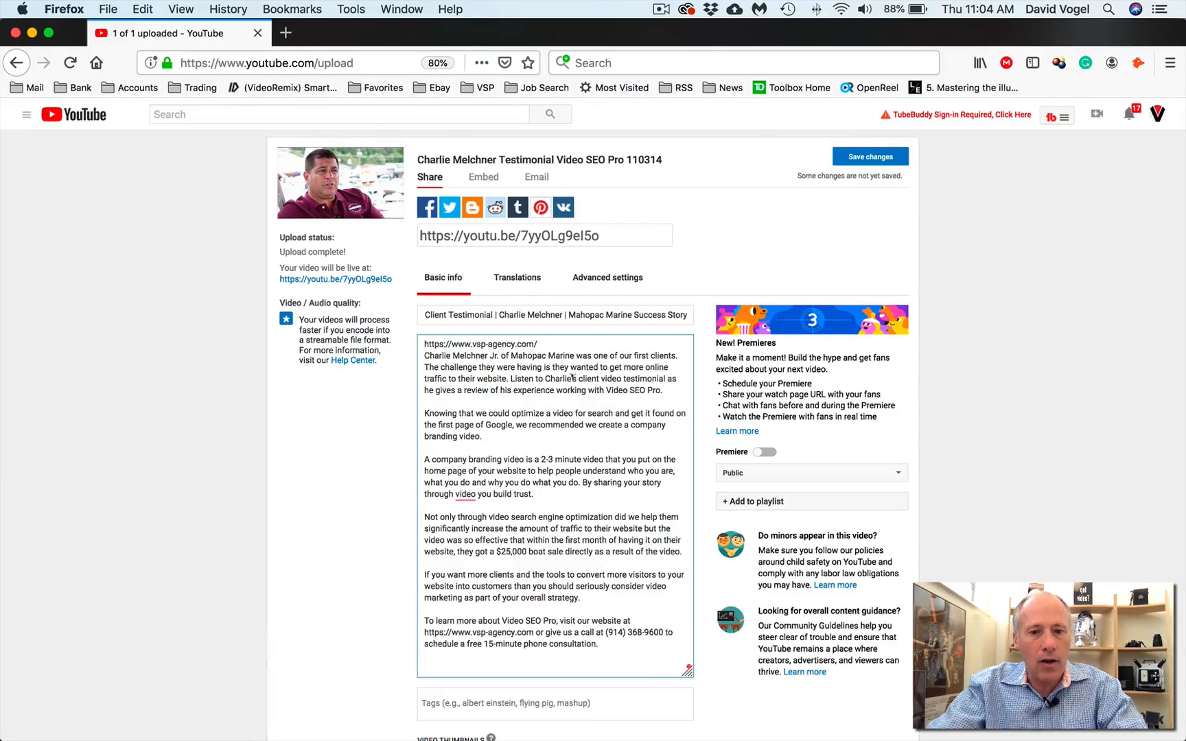
Switch to Word and examine the highlighted keywords in the description's first paragraph, from the client's name through "Video SEO Pro".
{"action": "key", "text": "super+Tab"}
{"action": "left_click", "coordinate": [701, 327]}
{"action": "scroll", "coordinate": [702, 322], "scroll_direction": "up", "scroll_amount": 3}
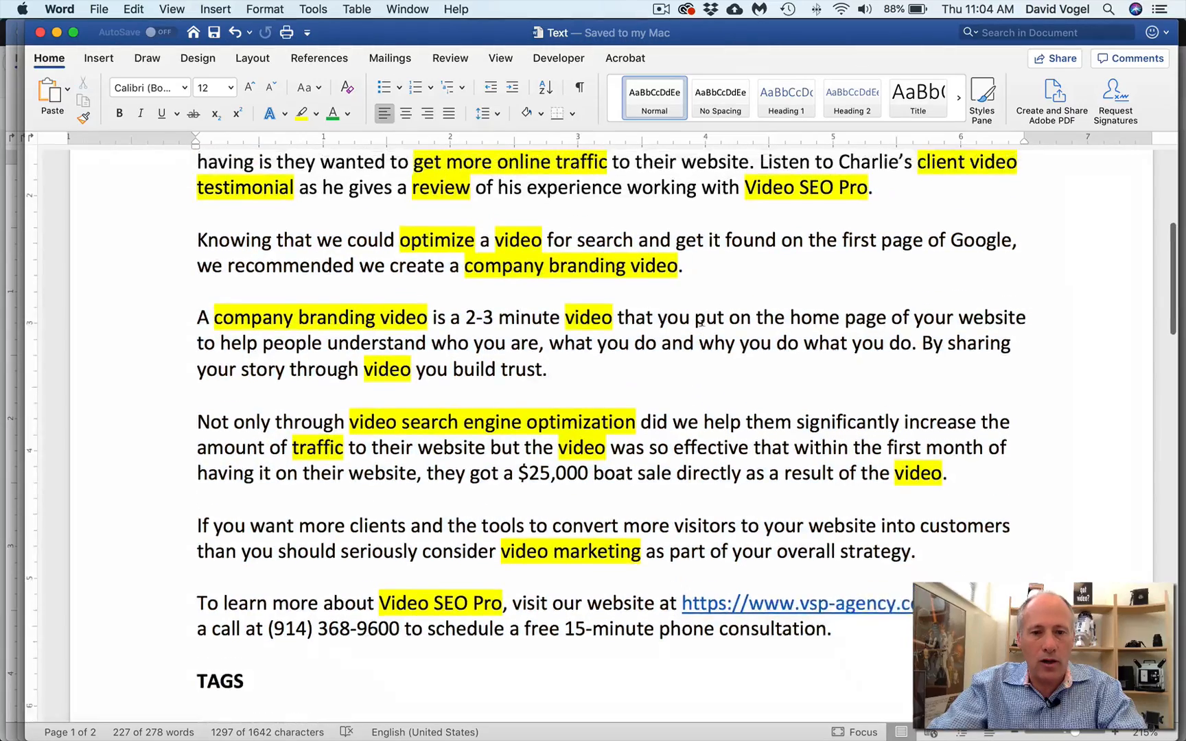
{"action": "scroll", "coordinate": [702, 324], "scroll_direction": "up", "scroll_amount": 2}
{"action": "scroll", "coordinate": [702, 323], "scroll_direction": "down", "scroll_amount": 1}
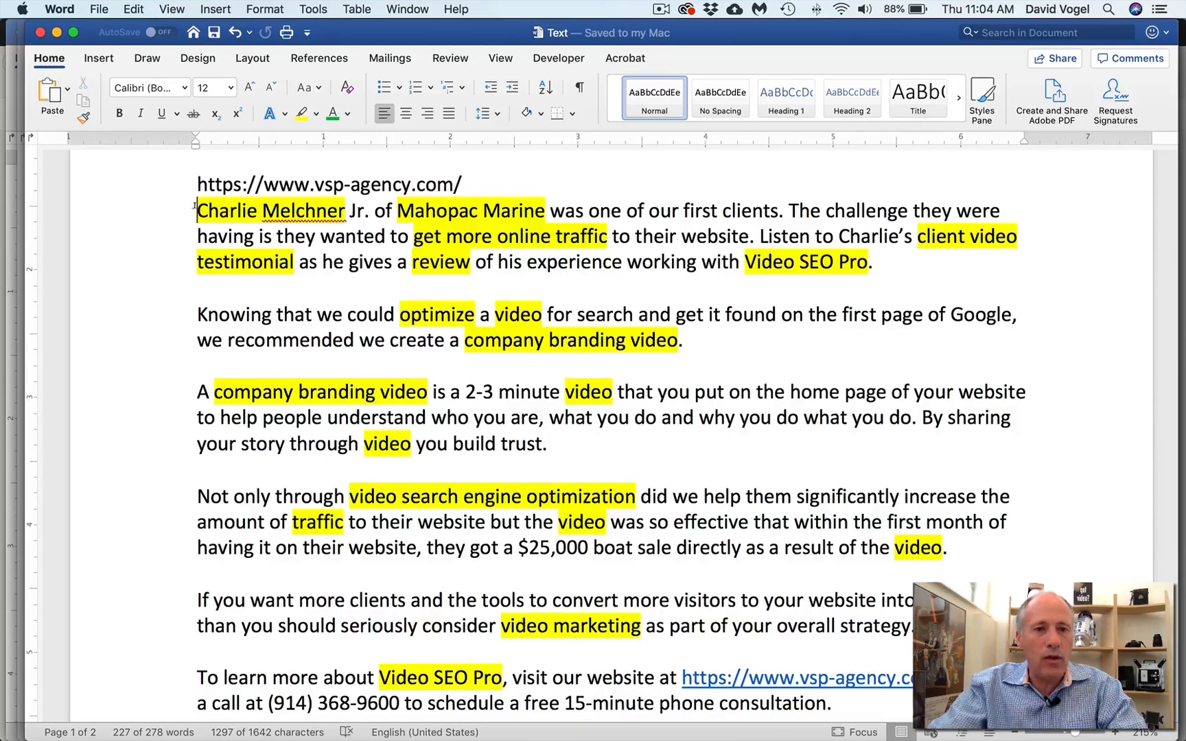
{"action": "left_click_drag", "start_coordinate": [196, 211], "coordinate": [345, 209]}
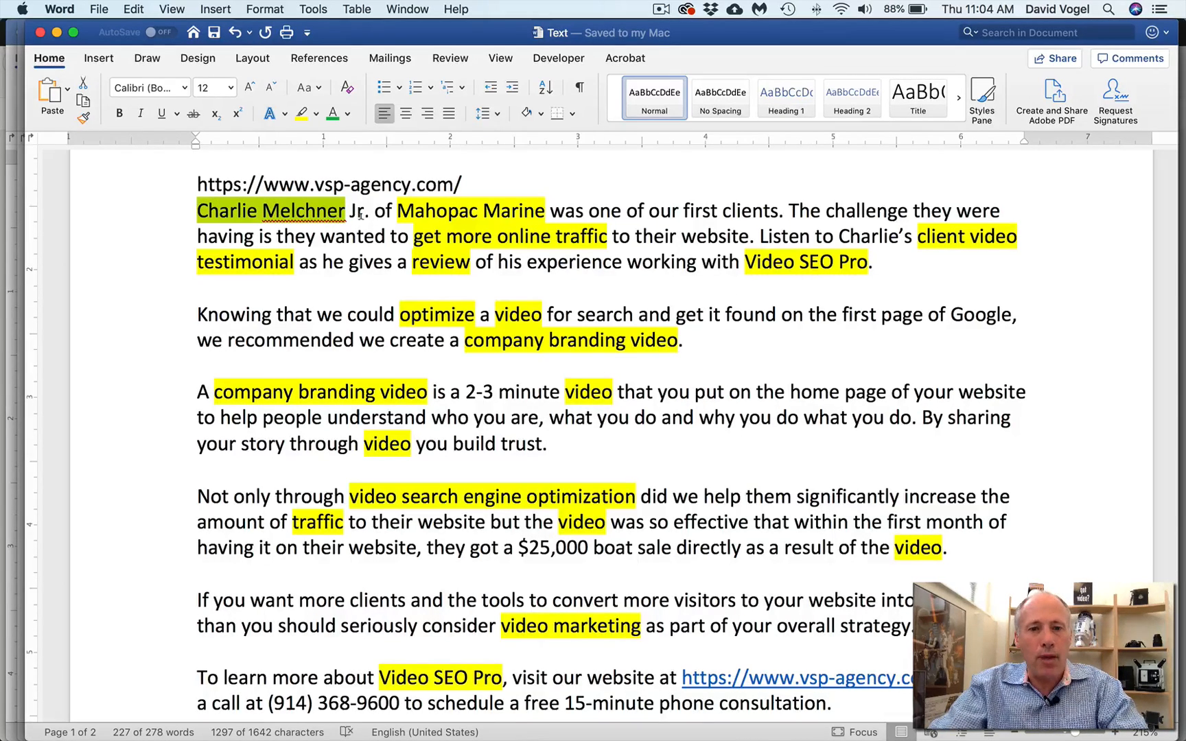
{"action": "left_click_drag", "start_coordinate": [396, 210], "coordinate": [550, 210]}
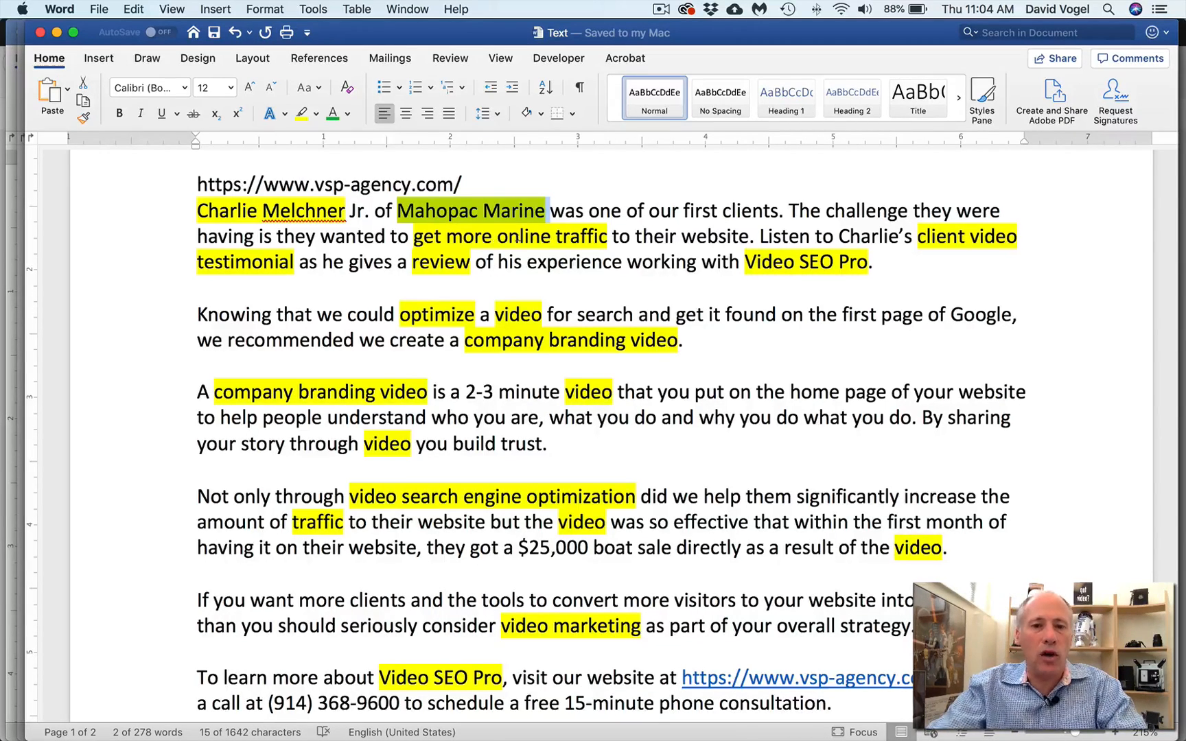
{"action": "left_click", "coordinate": [519, 236]}
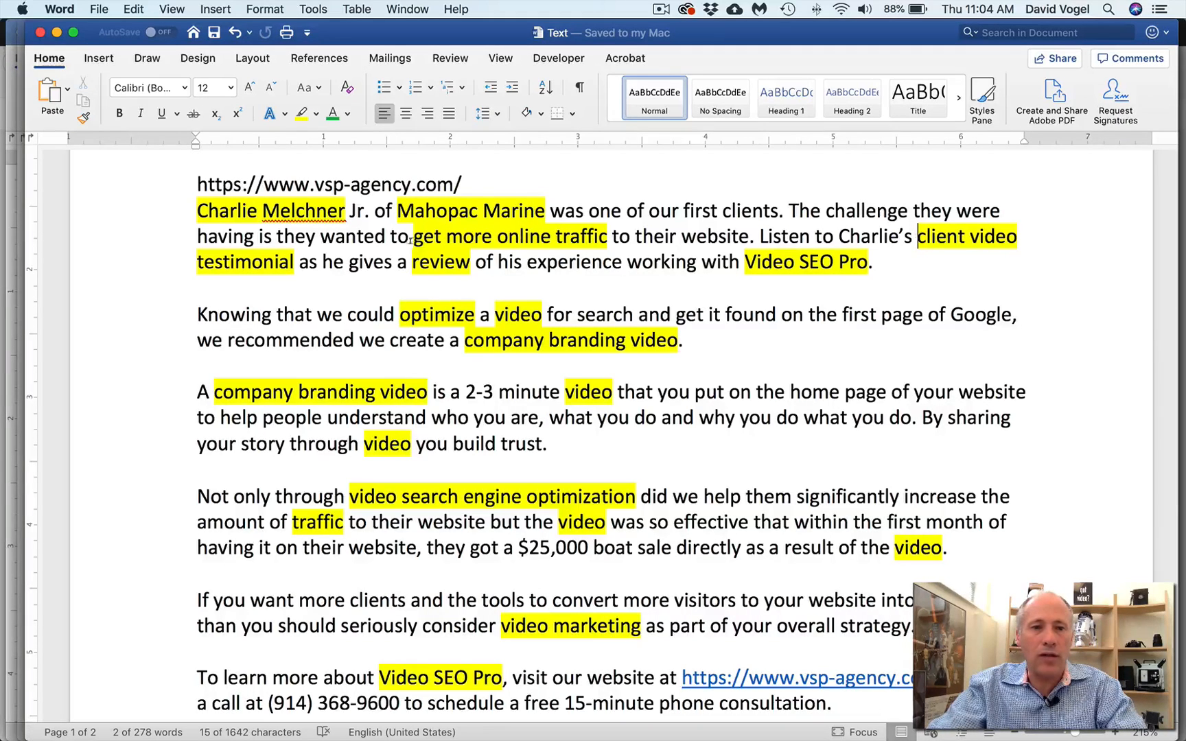
{"action": "left_click_drag", "start_coordinate": [917, 236], "coordinate": [296, 261]}
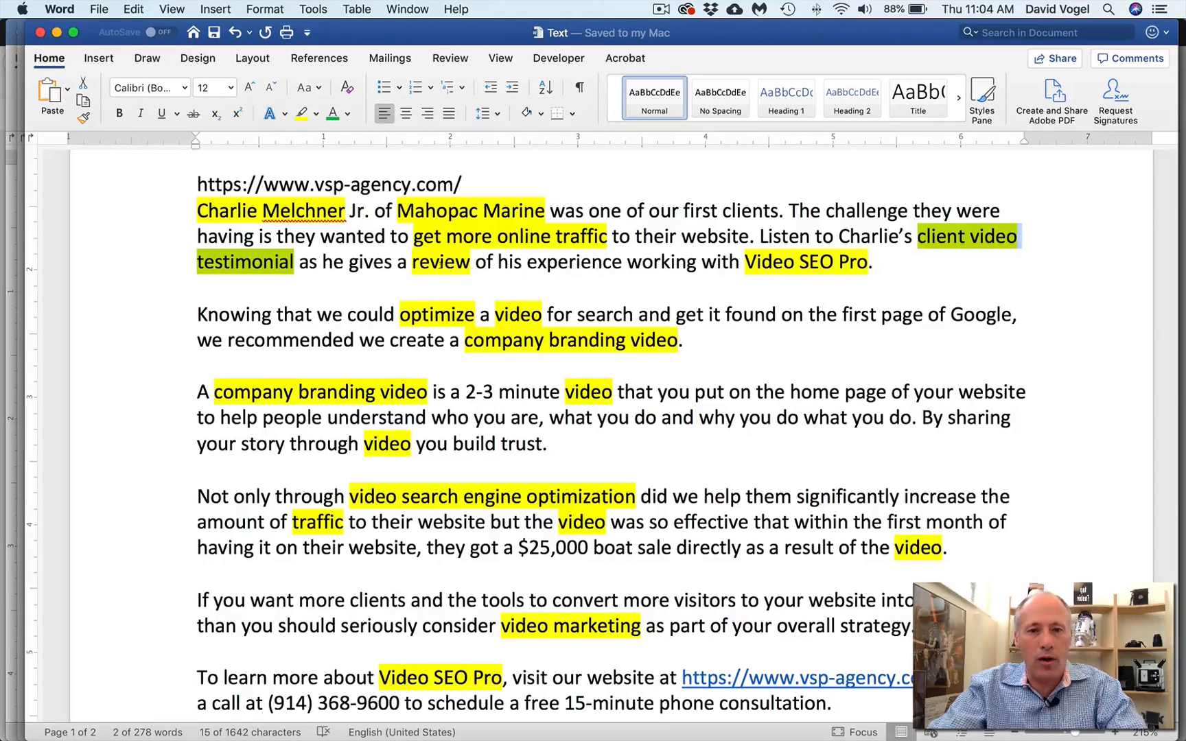
{"action": "left_click", "coordinate": [431, 261]}
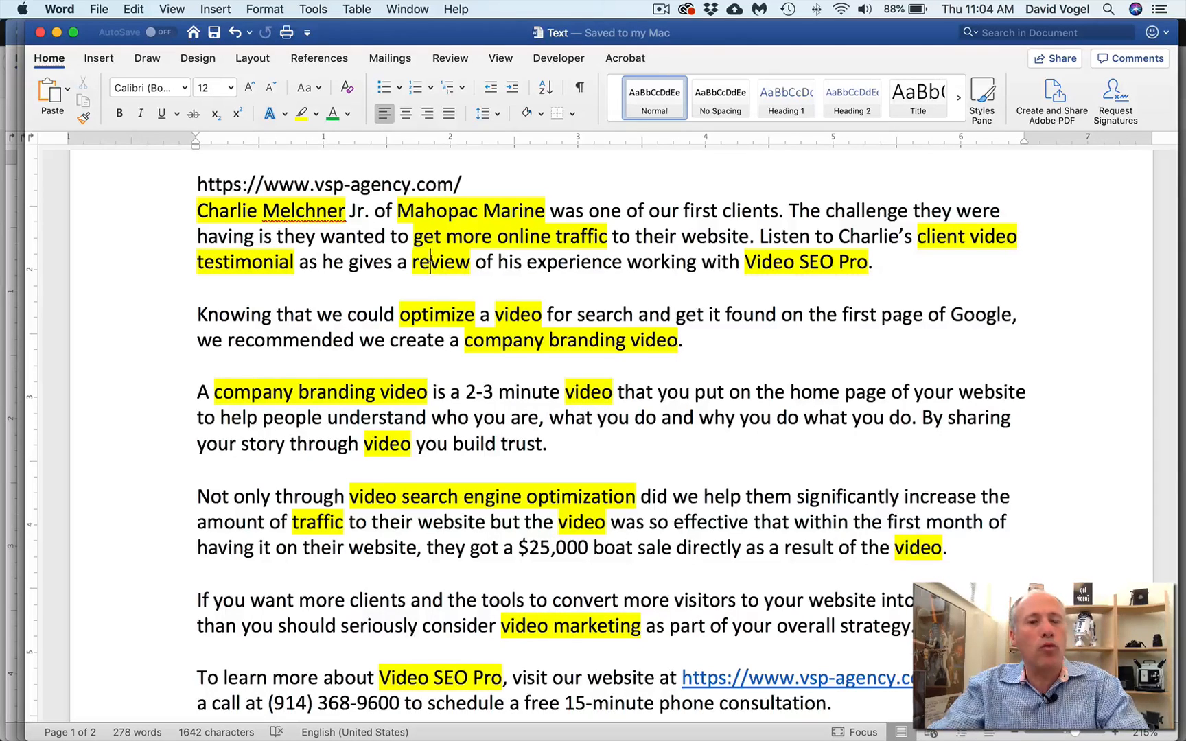
{"action": "double_click", "coordinate": [435, 262]}
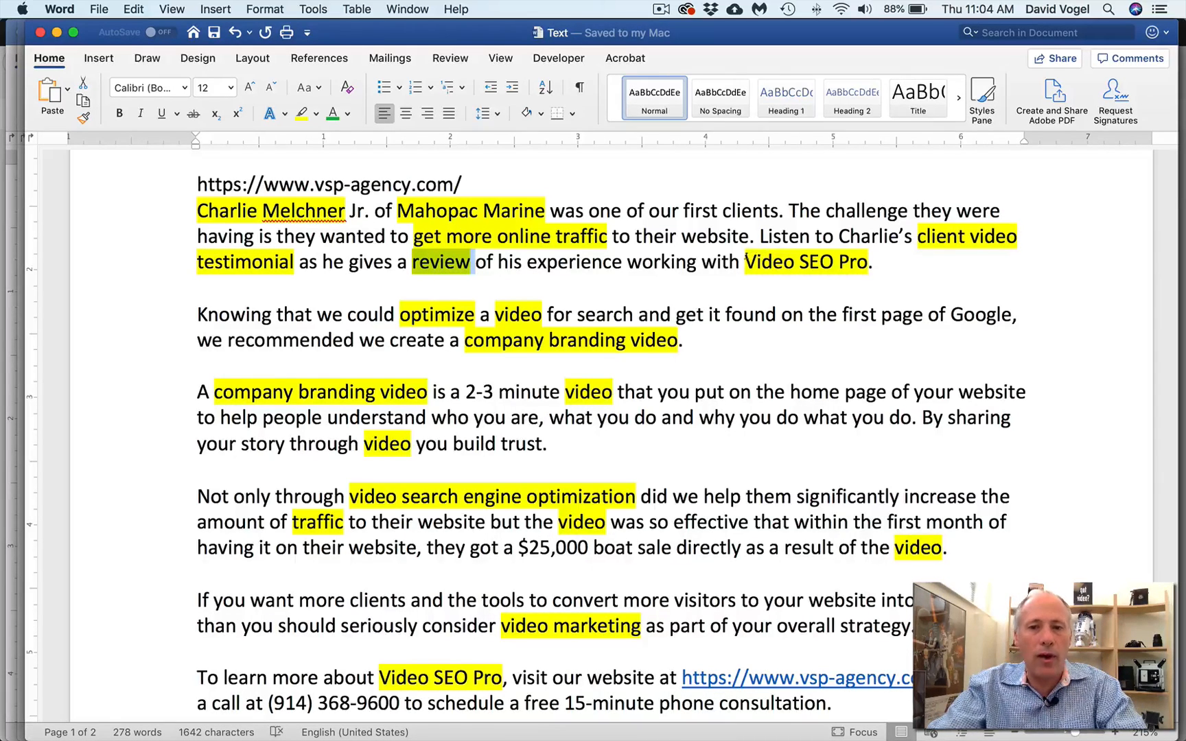
{"action": "left_click_drag", "start_coordinate": [747, 262], "coordinate": [869, 261]}
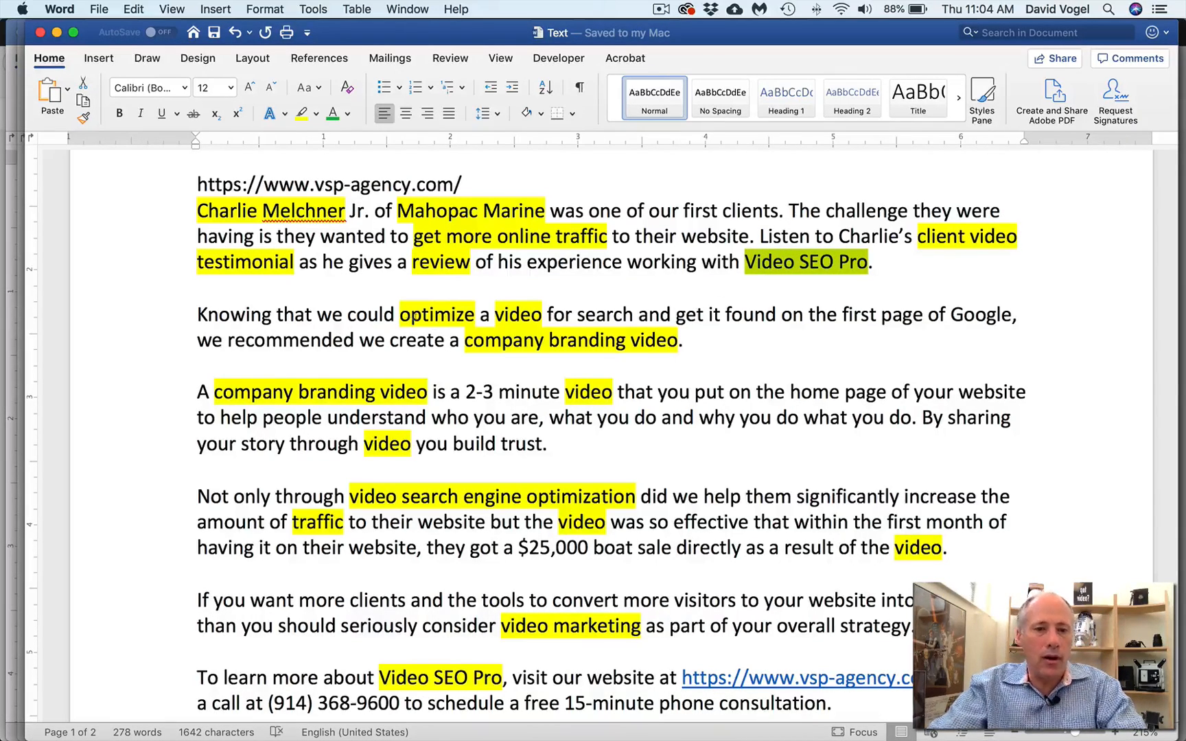
Examine the highlighted keywords in the description's remaining paragraphs, including "company branding video", "video search engine optimization" and "video marketing".
{"action": "left_click", "coordinate": [421, 316]}
{"action": "left_click", "coordinate": [531, 316]}
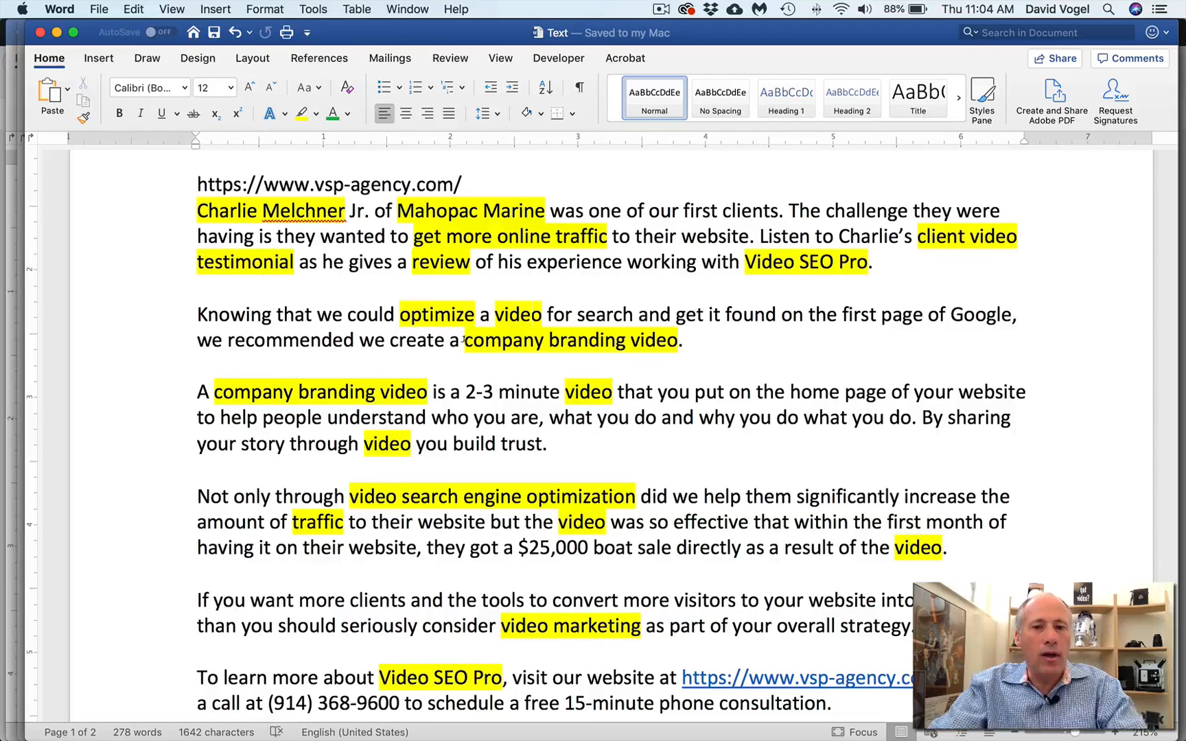
{"action": "left_click_drag", "start_coordinate": [464, 339], "coordinate": [644, 341]}
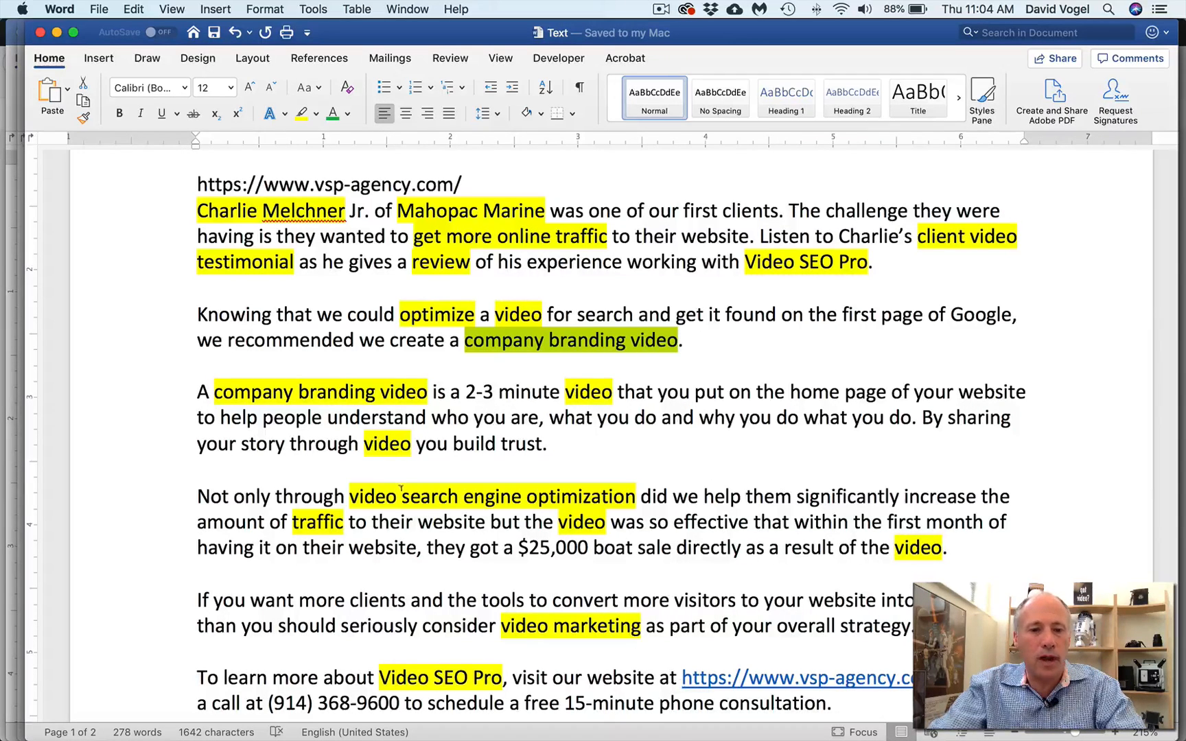
{"action": "left_click_drag", "start_coordinate": [349, 497], "coordinate": [623, 488]}
{"action": "scroll", "coordinate": [269, 430], "scroll_direction": "down", "scroll_amount": 3}
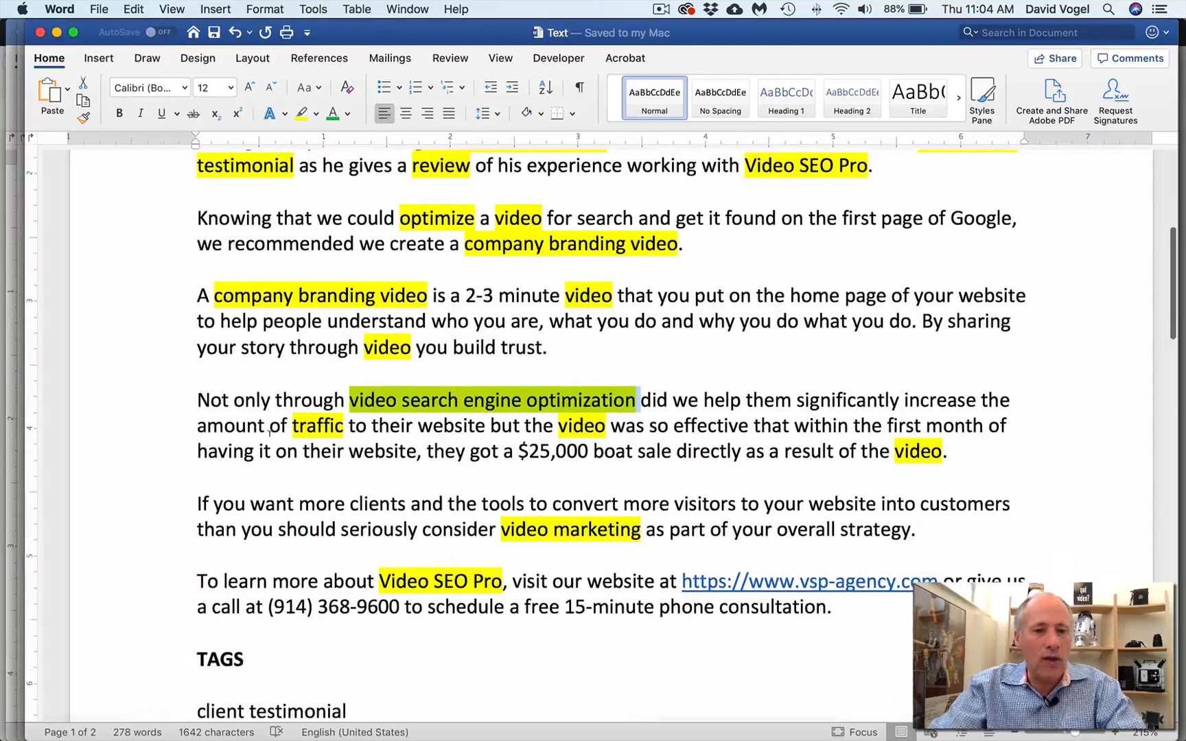
{"action": "left_click", "coordinate": [499, 529]}
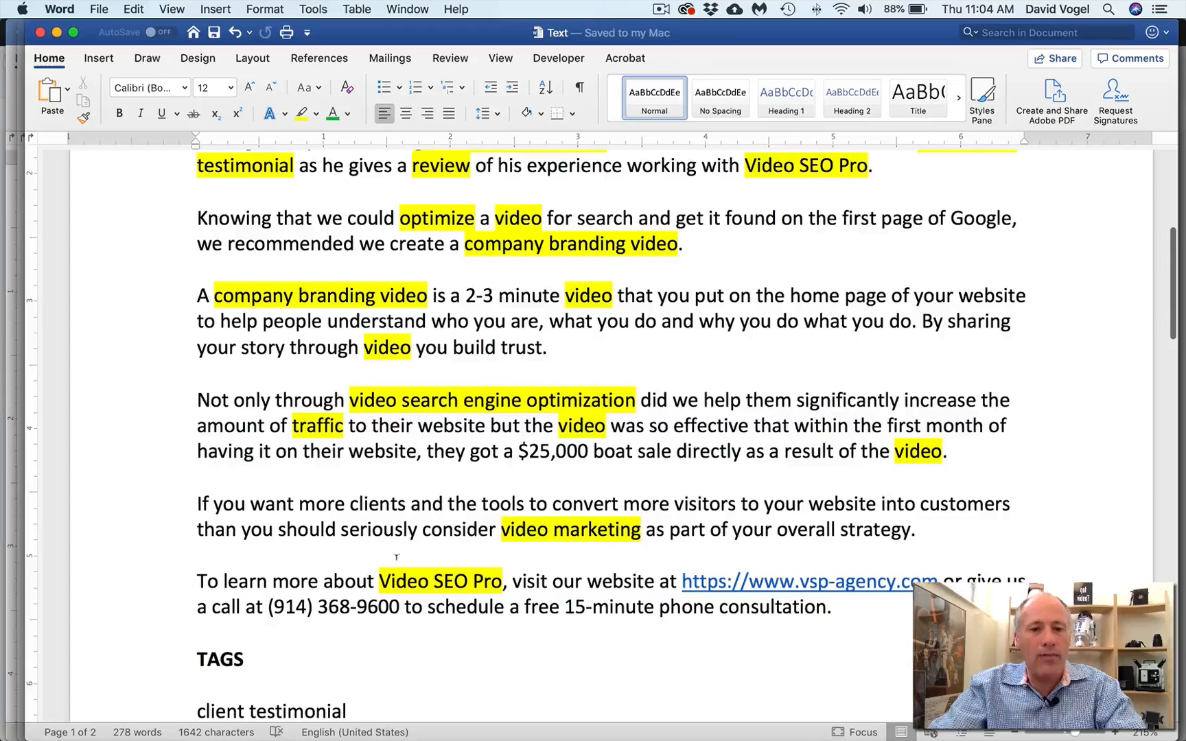
{"action": "scroll", "coordinate": [406, 486], "scroll_direction": "down", "scroll_amount": 3}
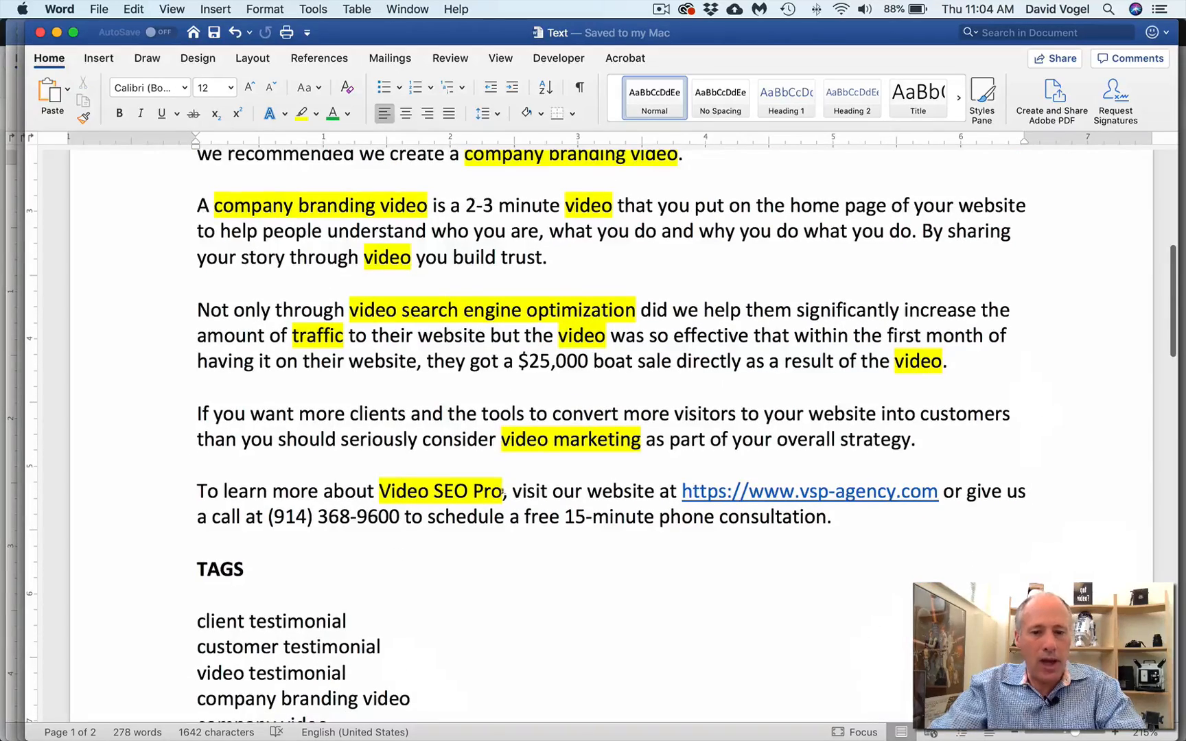
{"action": "scroll", "coordinate": [361, 363], "scroll_direction": "up", "scroll_amount": 8}
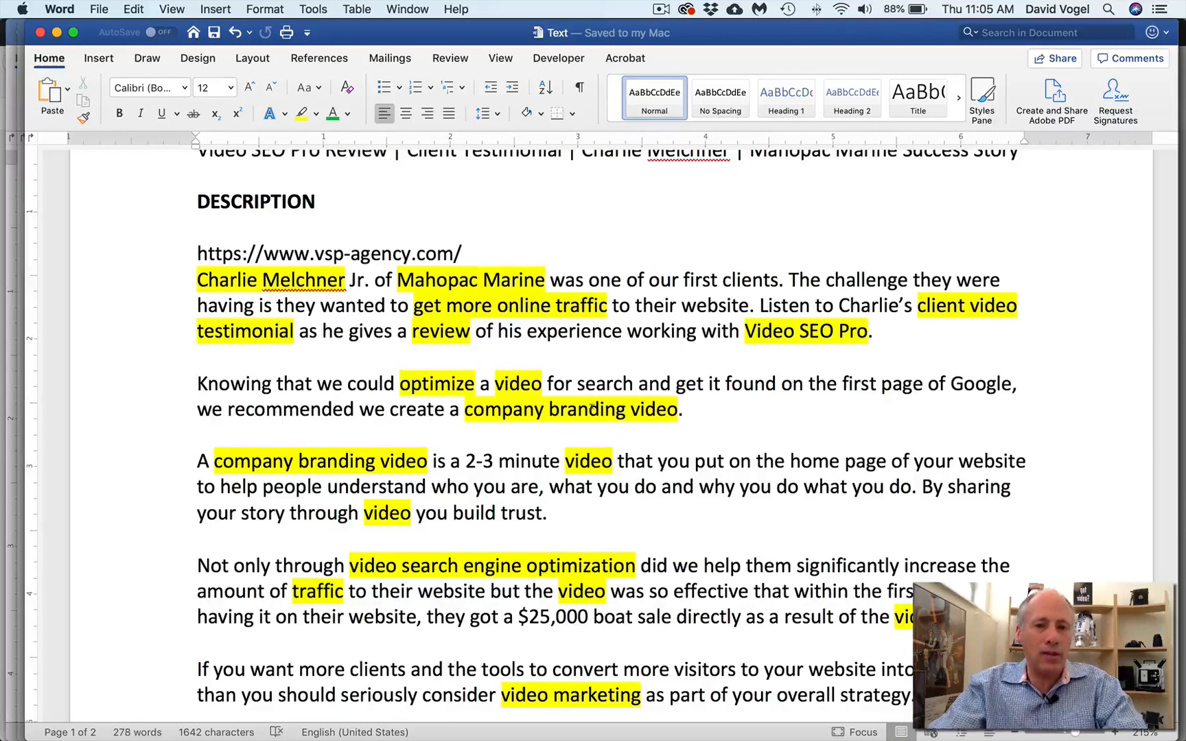
{"action": "scroll", "coordinate": [610, 414], "scroll_direction": "down", "scroll_amount": 5}
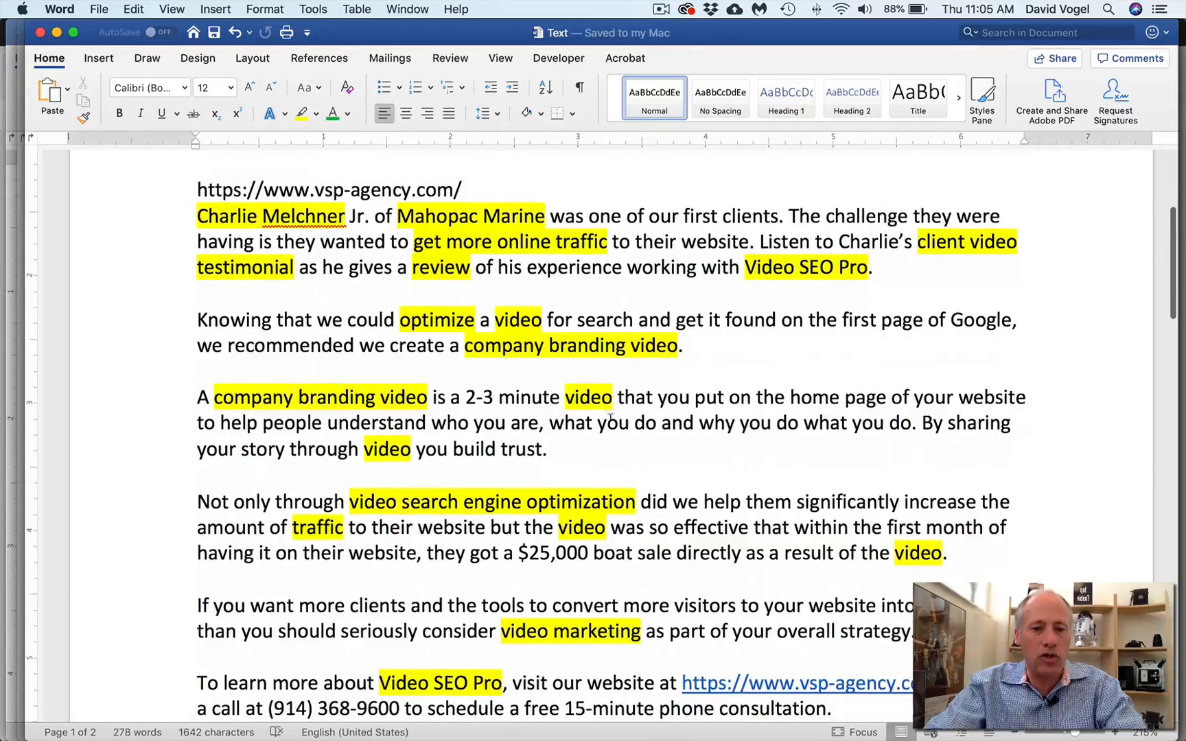
{"action": "scroll", "coordinate": [610, 414], "scroll_direction": "down", "scroll_amount": 4}
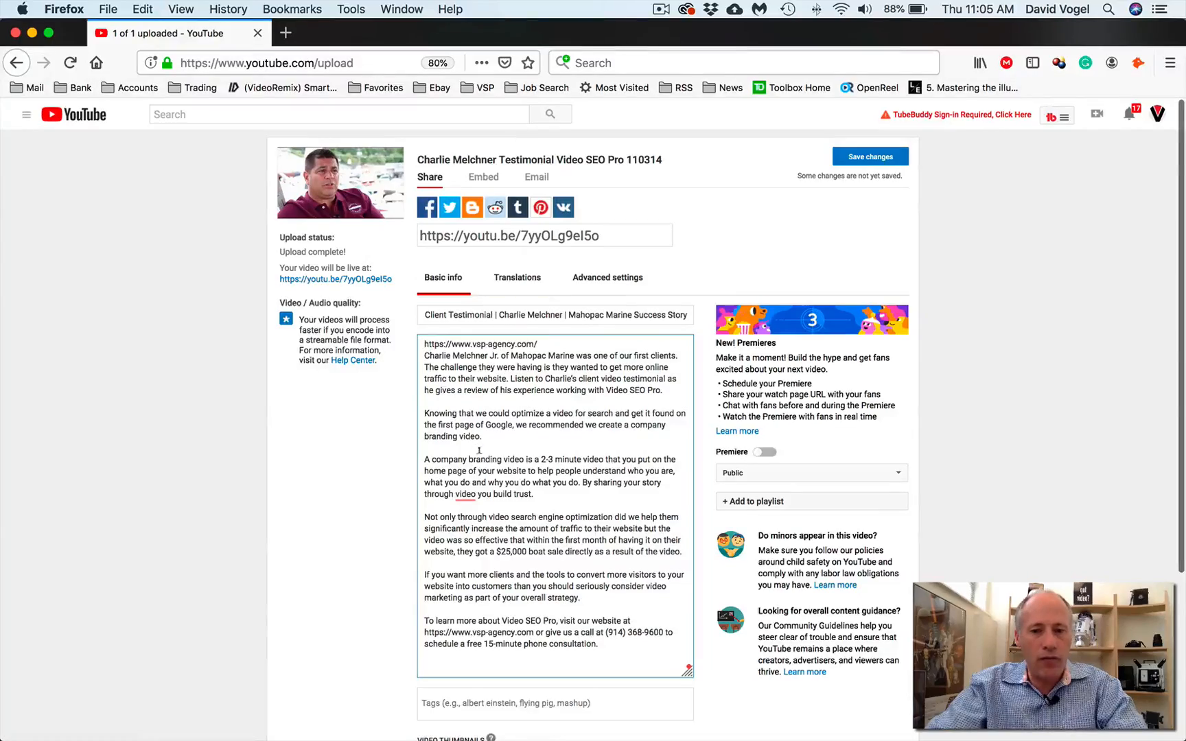
Activate the YouTube video's tags field and select the TAGS list in Word, from "client testimonial" to "video seo".
{"action": "scroll", "coordinate": [597, 533], "scroll_direction": "down", "scroll_amount": 4}
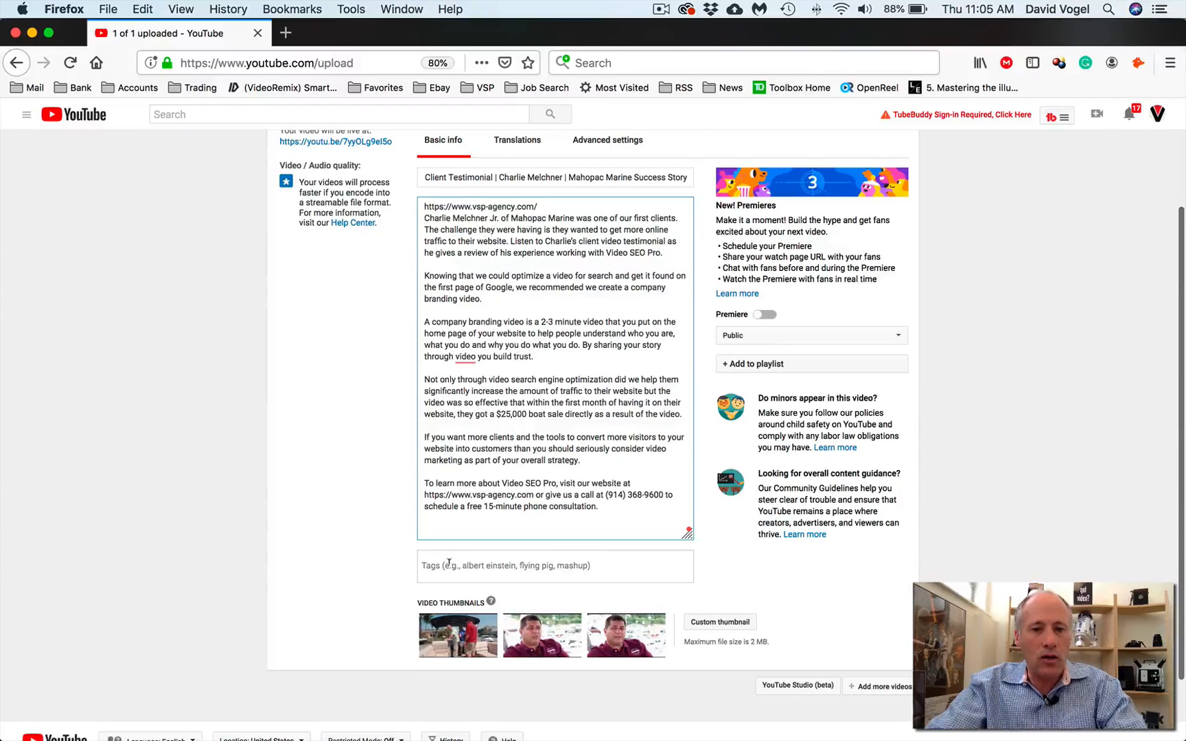
{"action": "left_click", "coordinate": [427, 564]}
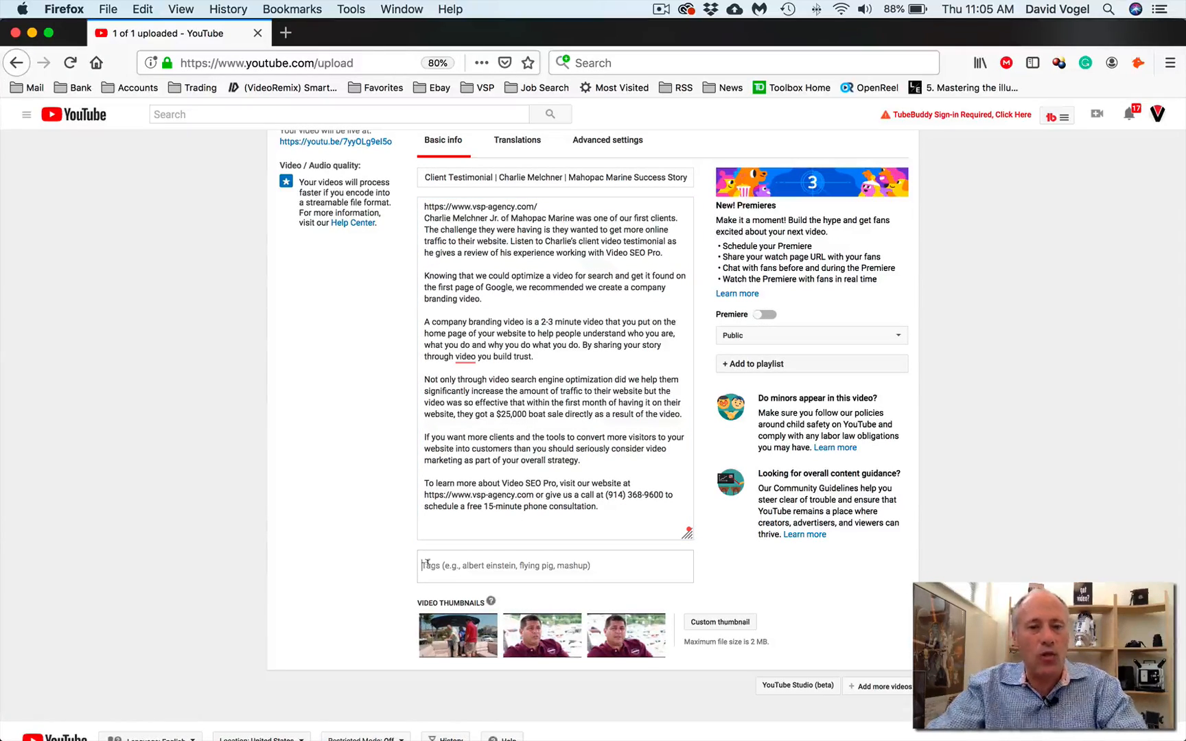
{"action": "key", "text": "super+Tab"}
{"action": "scroll", "coordinate": [415, 555], "scroll_direction": "down", "scroll_amount": 5}
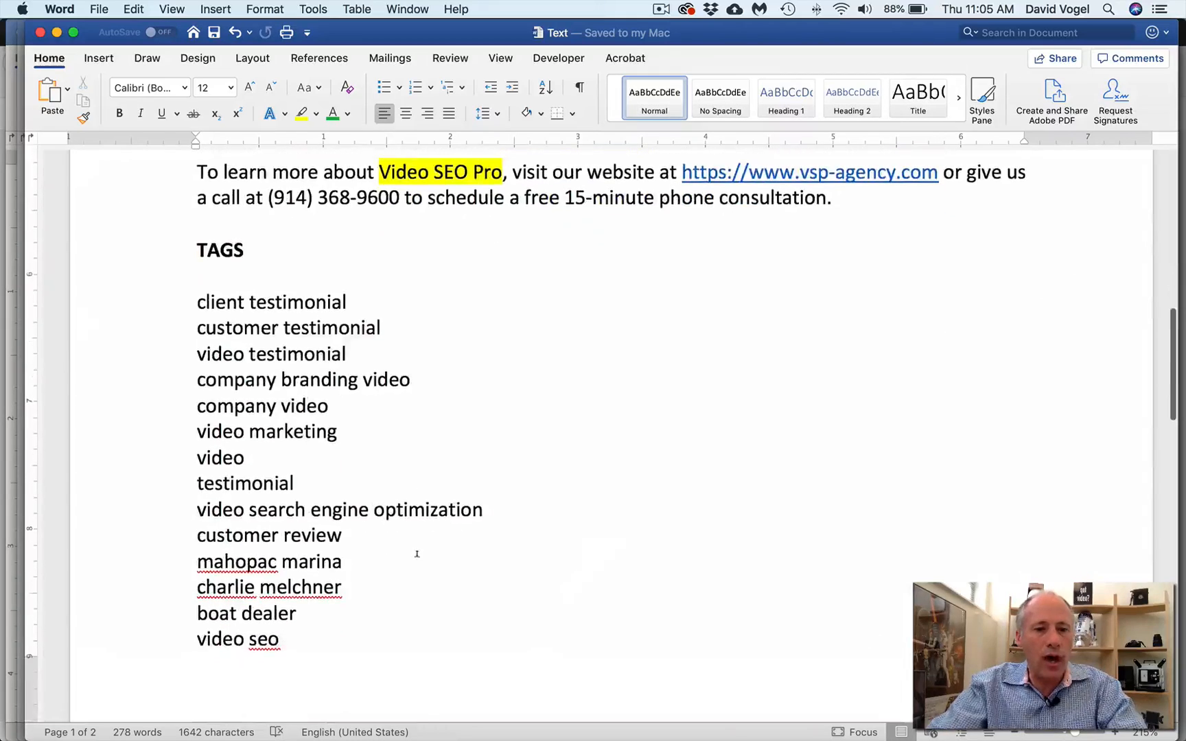
{"action": "left_click_drag", "start_coordinate": [173, 304], "coordinate": [173, 632]}
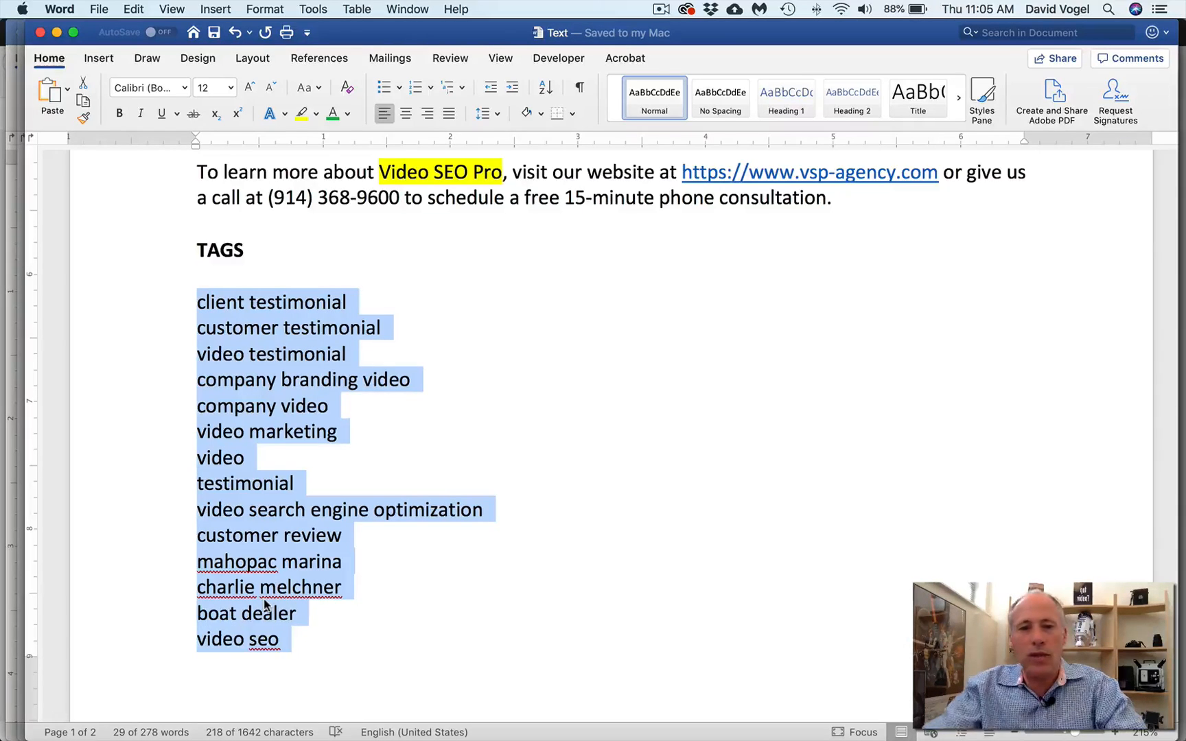
{"action": "key", "text": "super+Tab"}
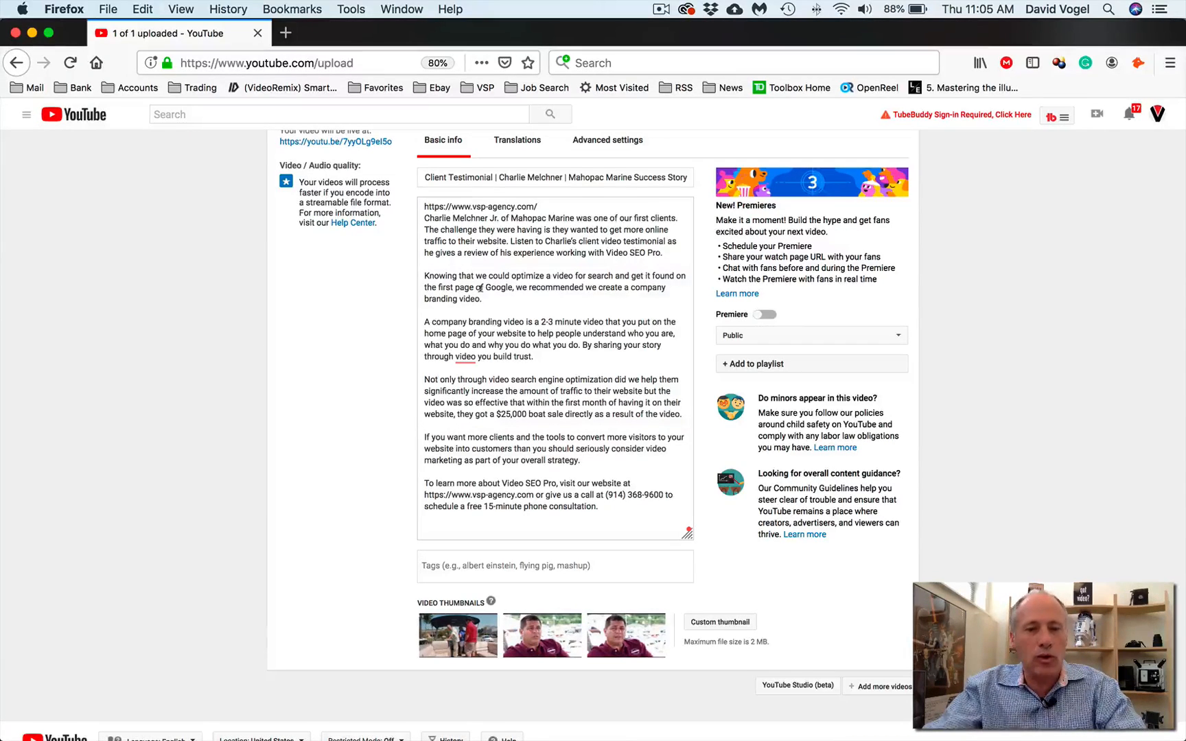
{"action": "key", "text": "super+Tab"}
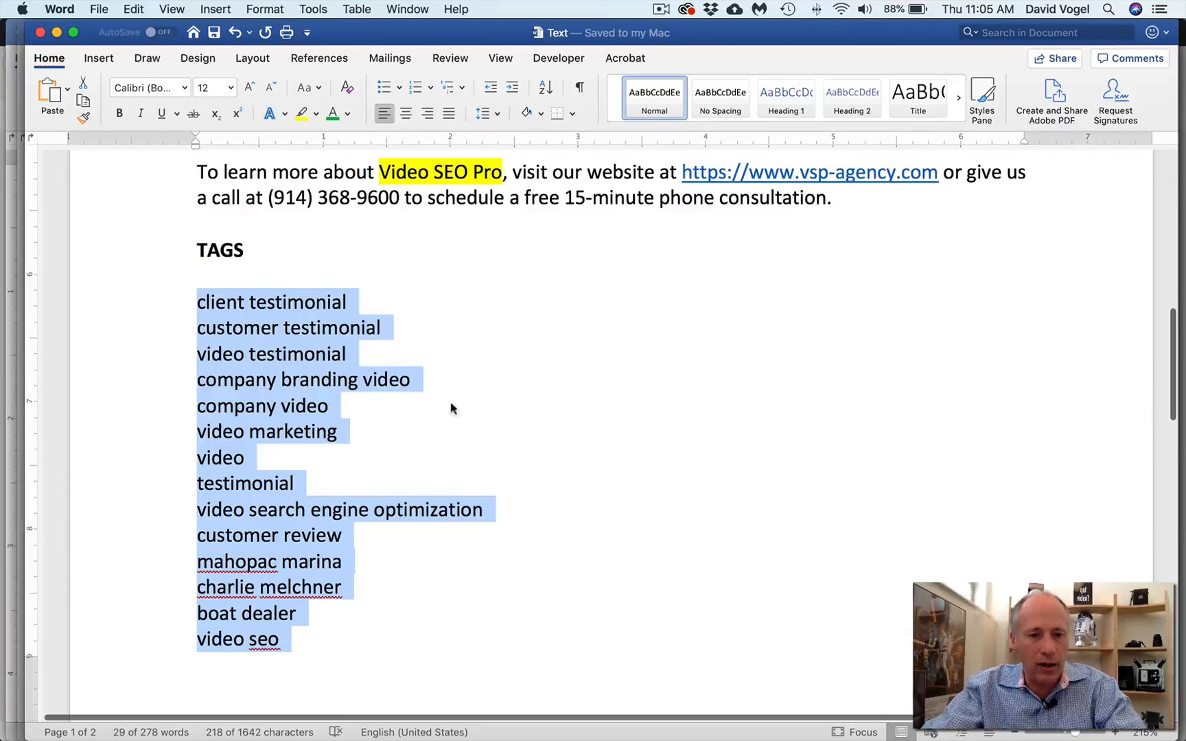
Examine the entries of the TAGS list in Word, including "client testimonial", "video testimonial" and "company branding video".
{"action": "left_click", "coordinate": [173, 315]}
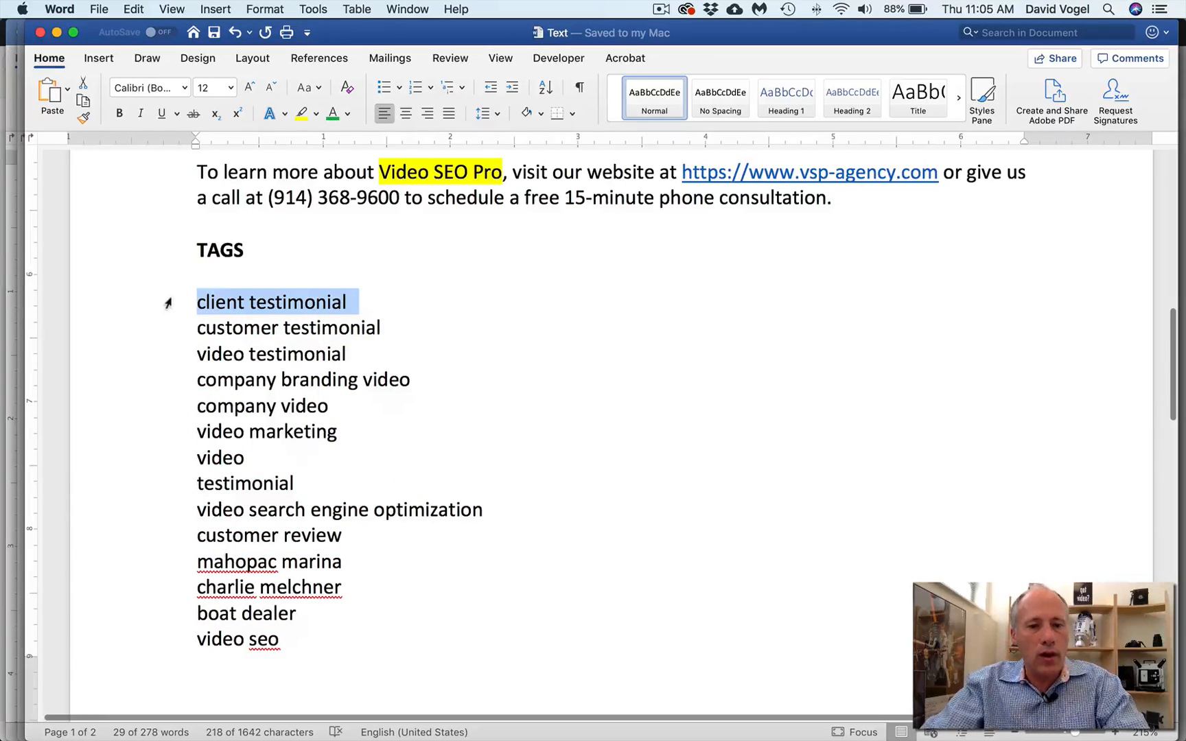
{"action": "left_click_drag", "start_coordinate": [166, 300], "coordinate": [176, 638]}
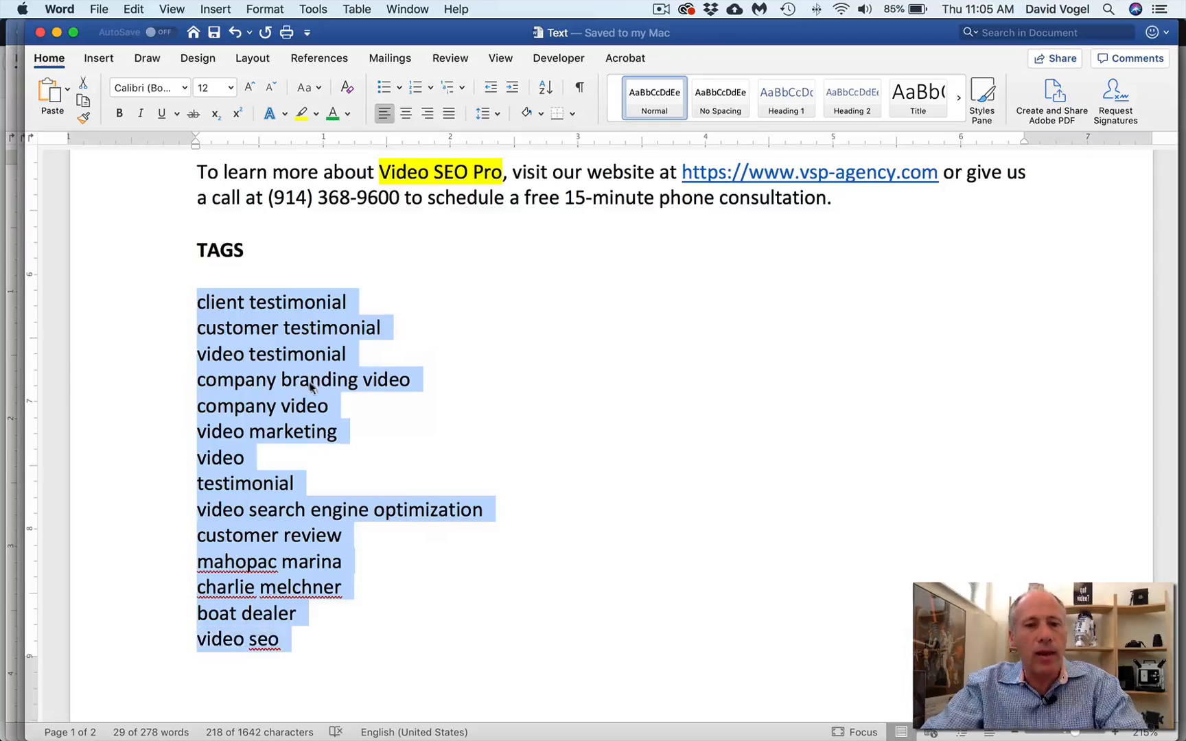
{"action": "left_click", "coordinate": [405, 303]}
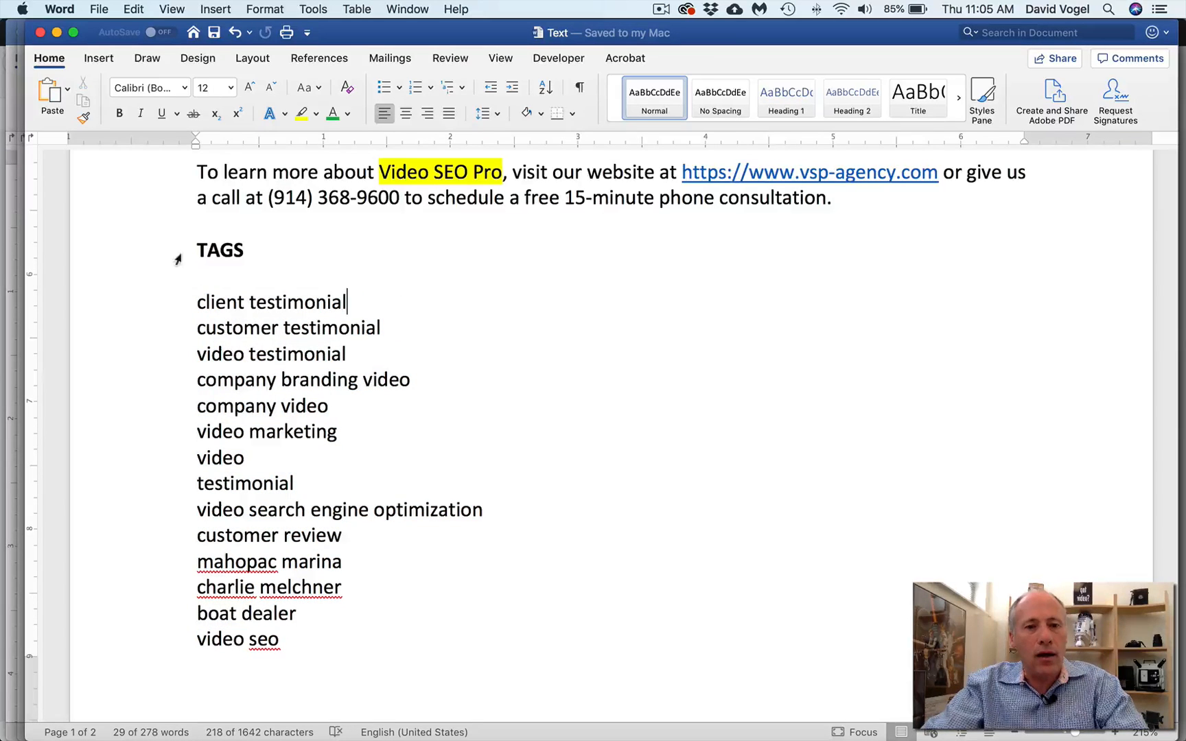
{"action": "left_click", "coordinate": [170, 307]}
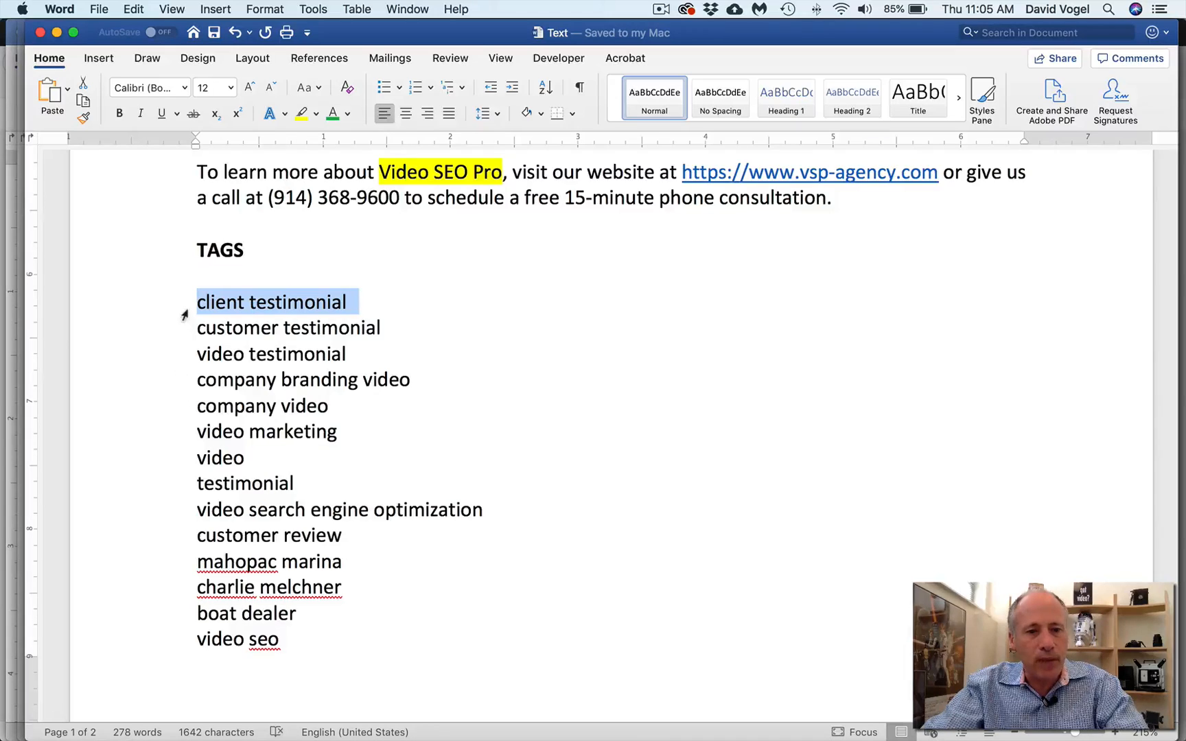
{"action": "left_click", "coordinate": [174, 354]}
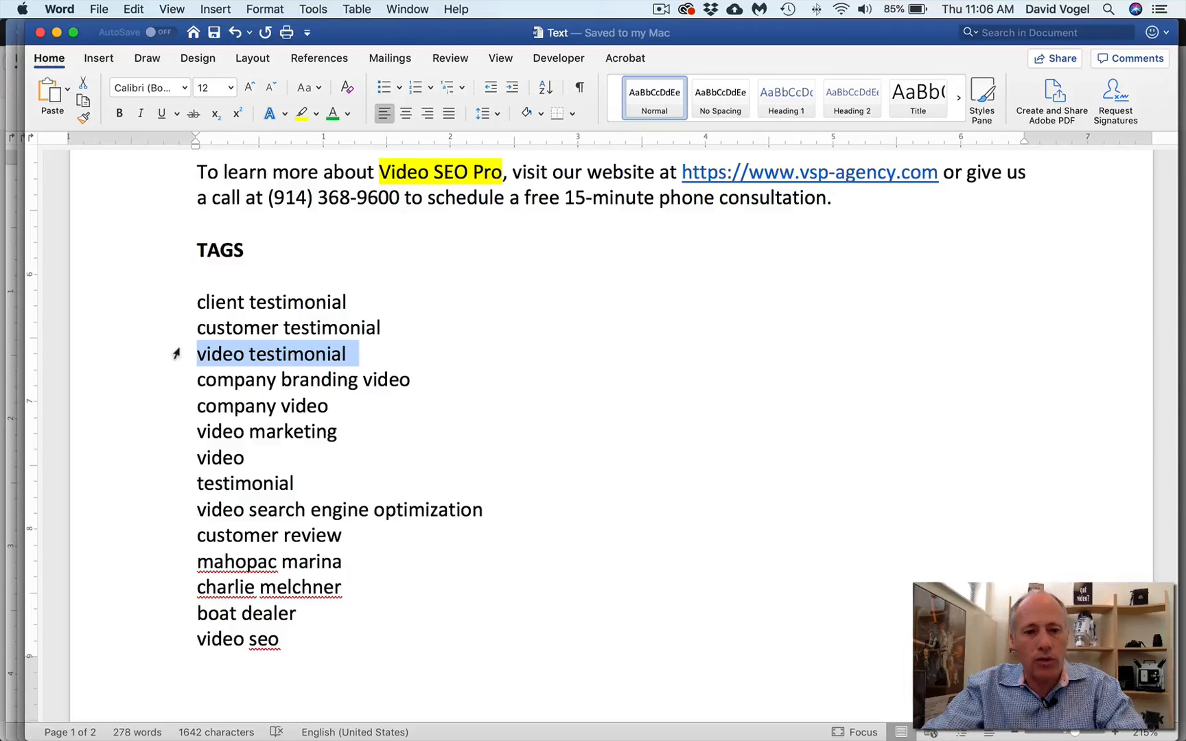
{"action": "left_click", "coordinate": [177, 381]}
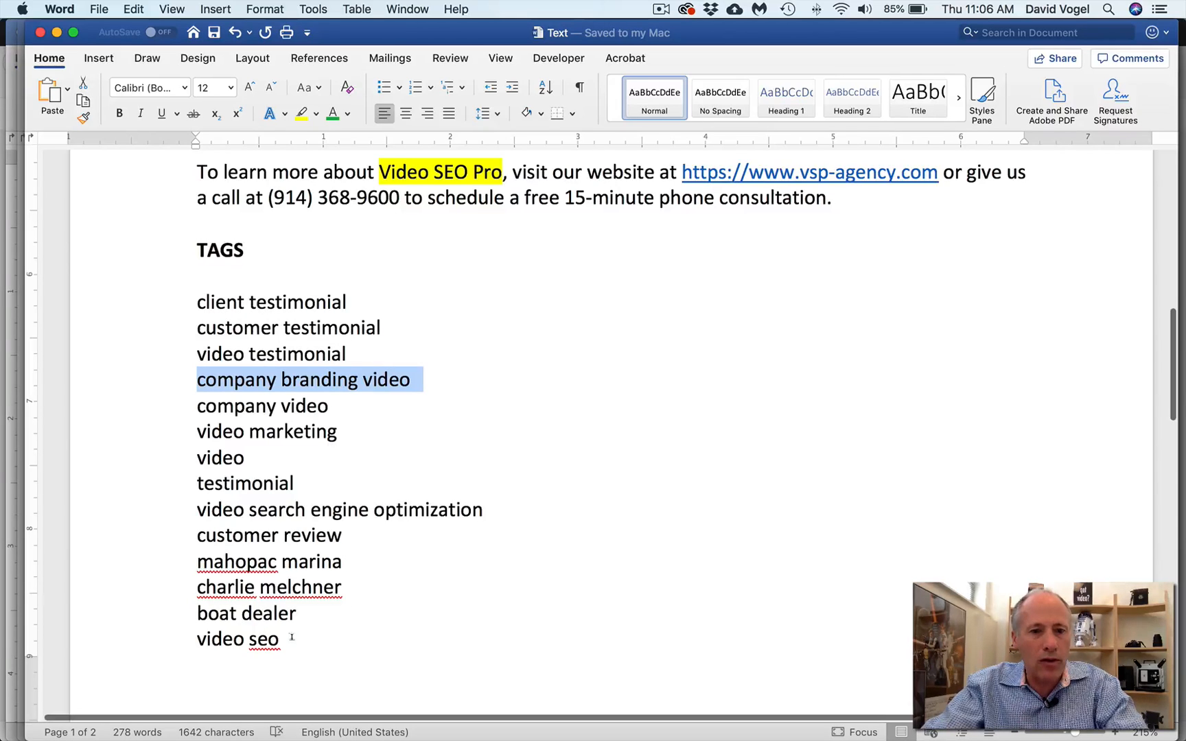
{"action": "left_click", "coordinate": [312, 638]}
{"action": "key", "text": "super+Return"}
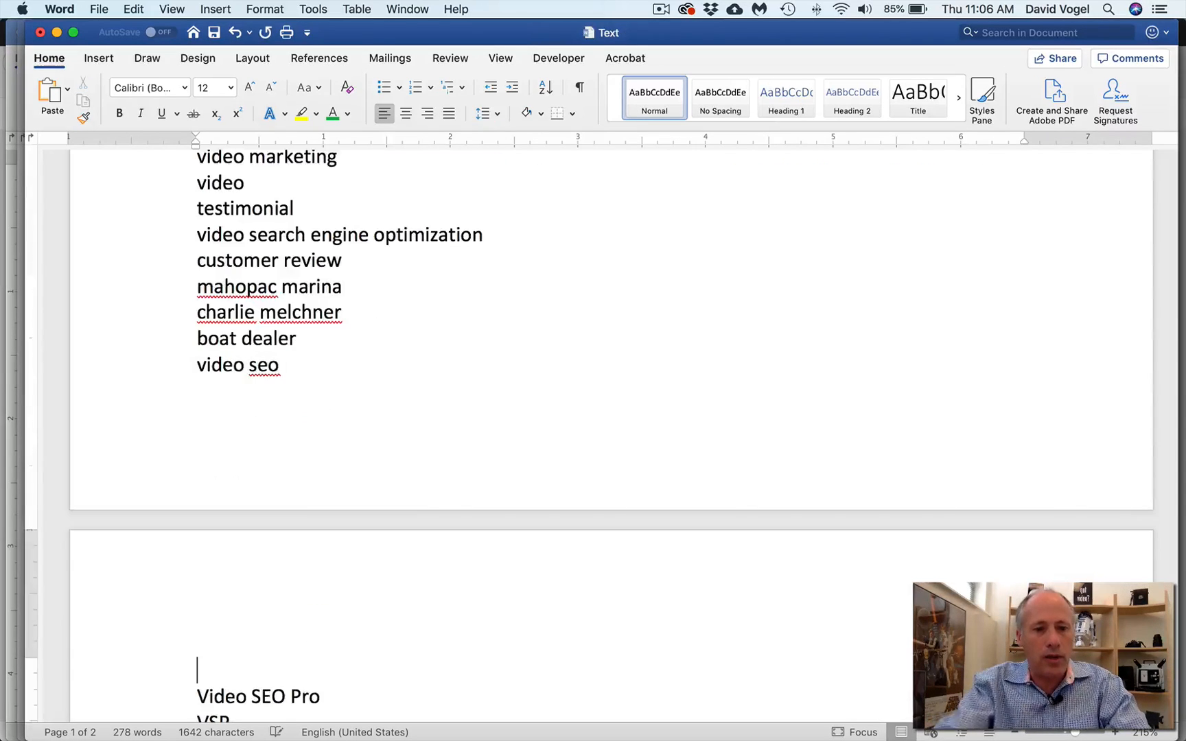
{"action": "key", "text": "BackSpace"}
{"action": "key", "text": "BackSpace"}
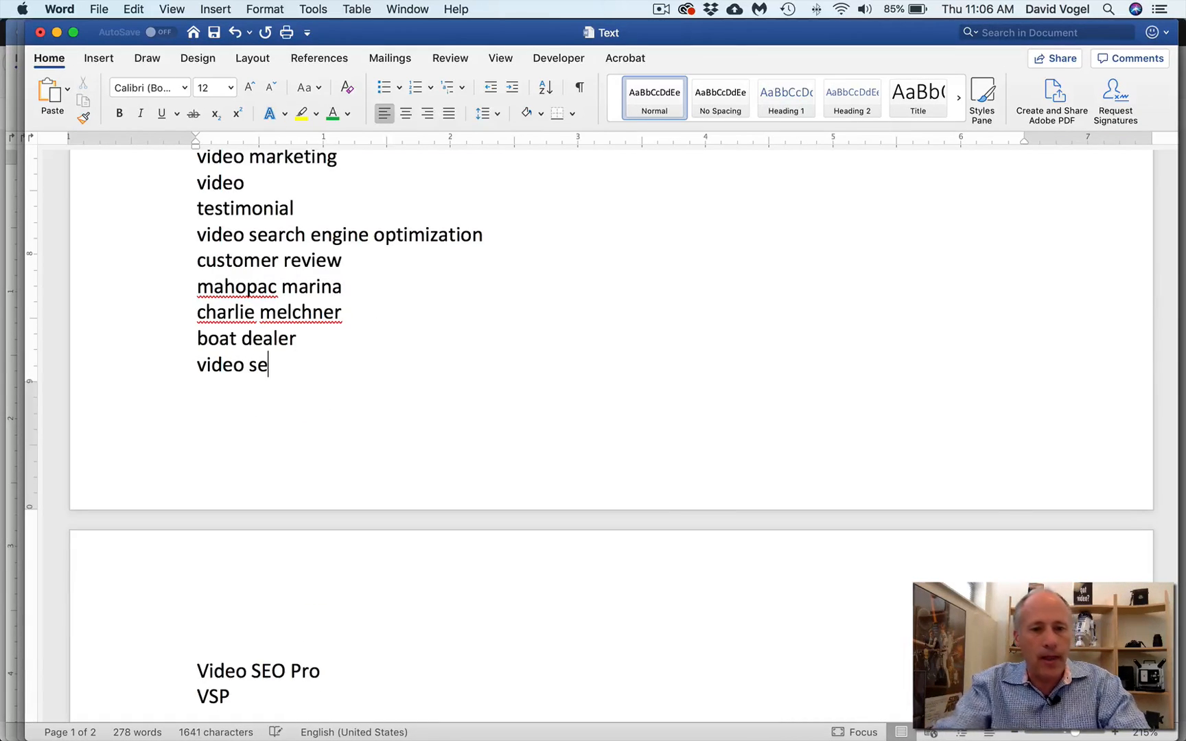
{"action": "type", "text": "o"}
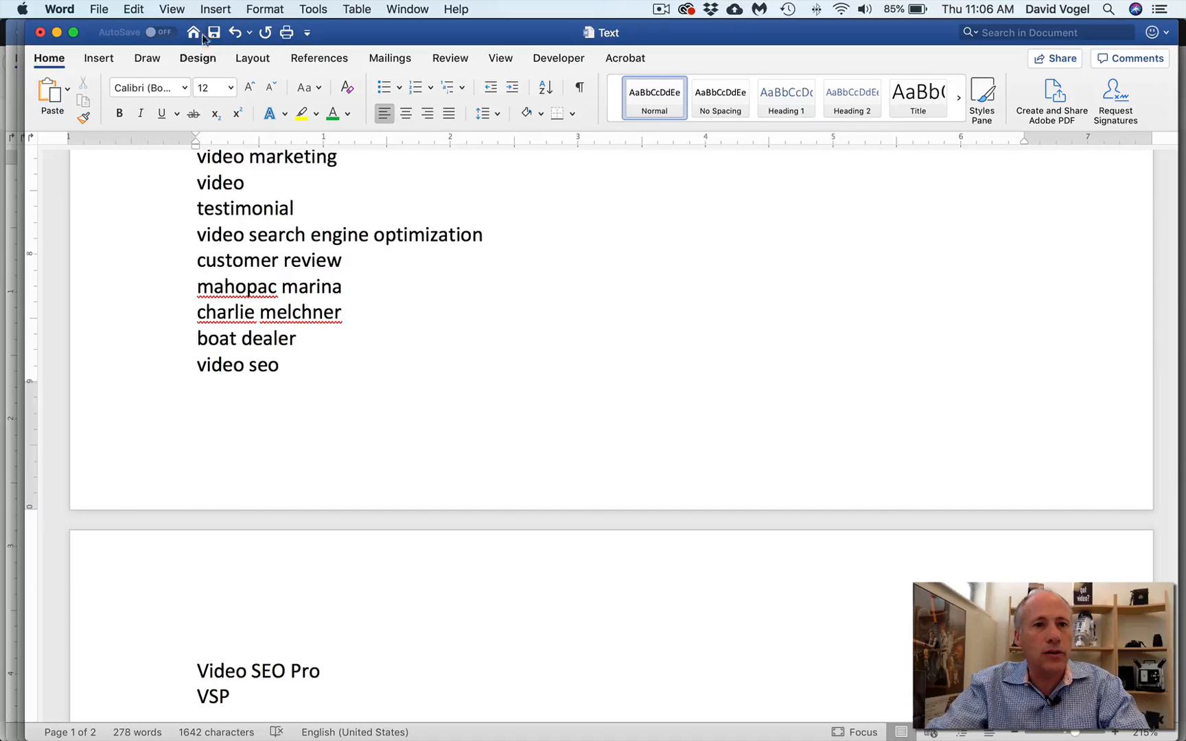
Switch the Word document to Draft view and bring the whole TAGS list into sight.
{"action": "left_click", "coordinate": [184, 7]}
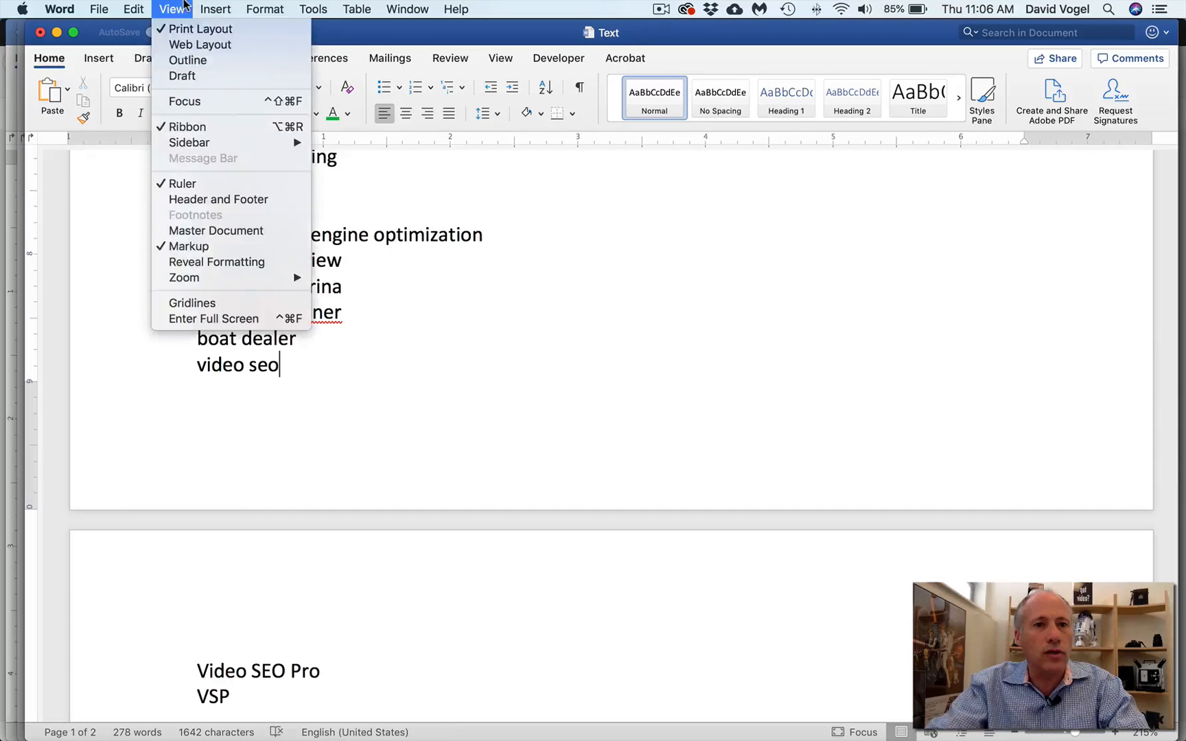
{"action": "left_click", "coordinate": [188, 70]}
{"action": "scroll", "coordinate": [295, 284], "scroll_direction": "up", "scroll_amount": 5}
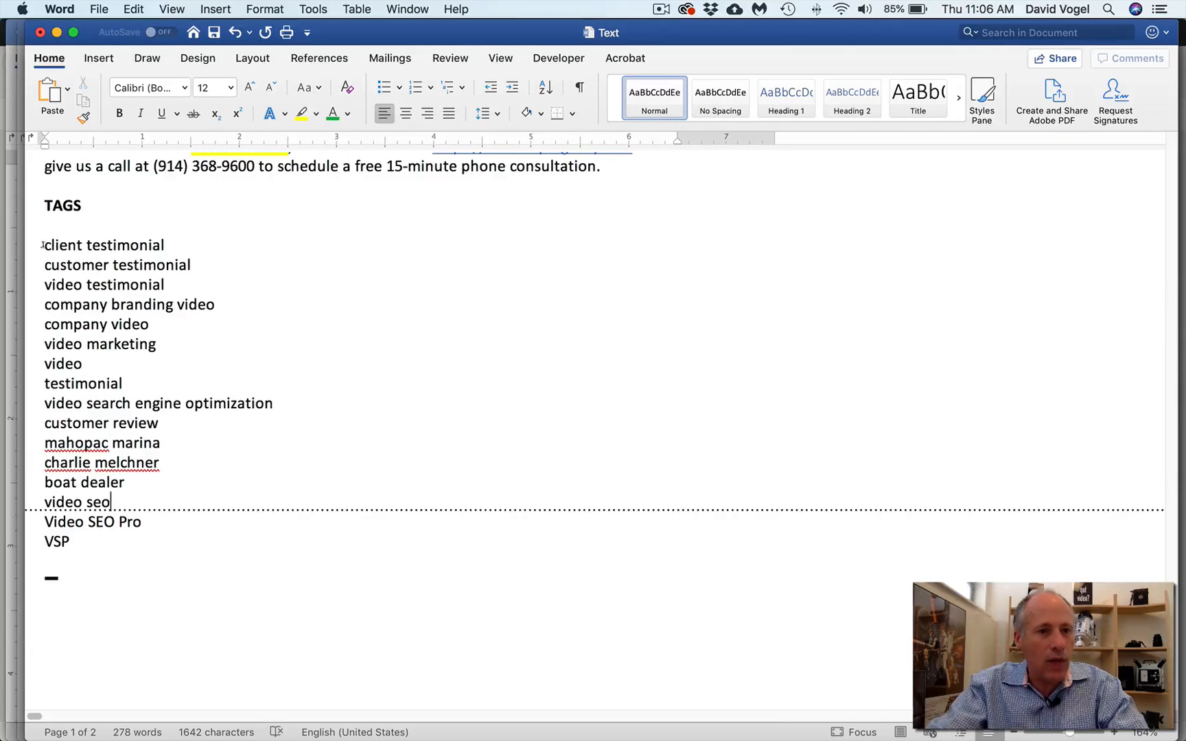
Try to paste the complete TAGS list, from "client testimonial" to "VSP", into the YouTube video's tags field at once.
{"action": "left_click_drag", "start_coordinate": [42, 245], "coordinate": [180, 543]}
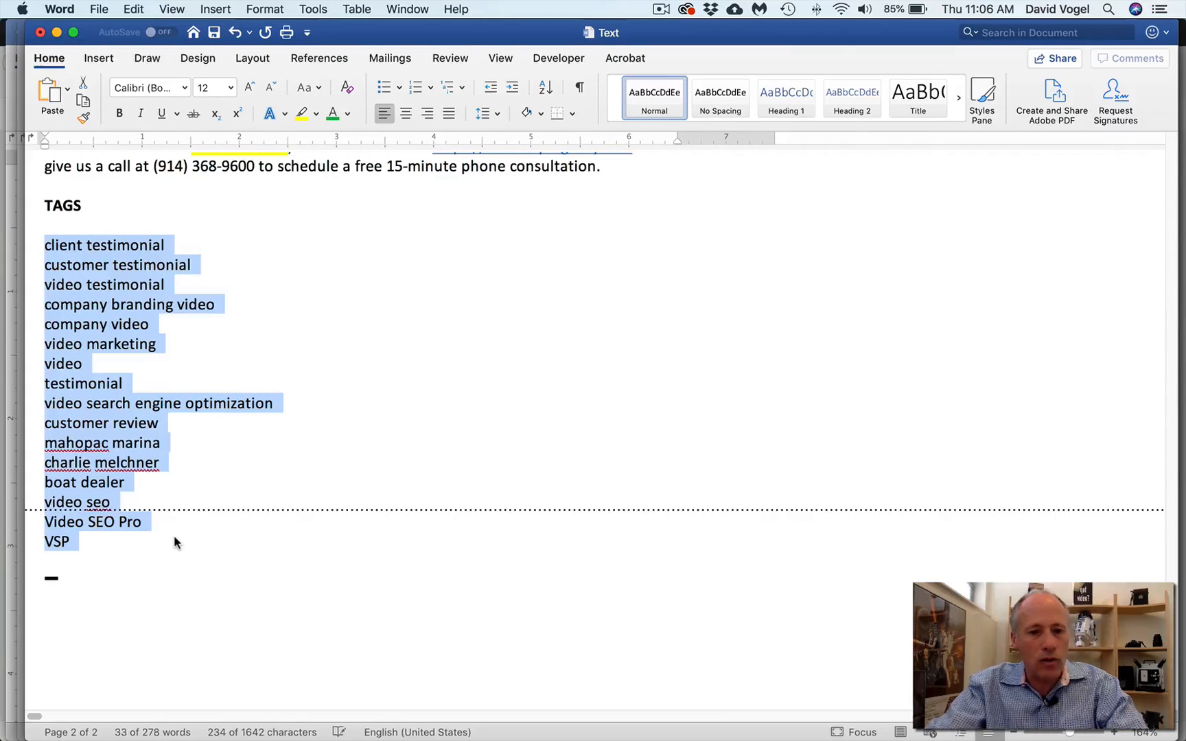
{"action": "key", "text": "super+Tab"}
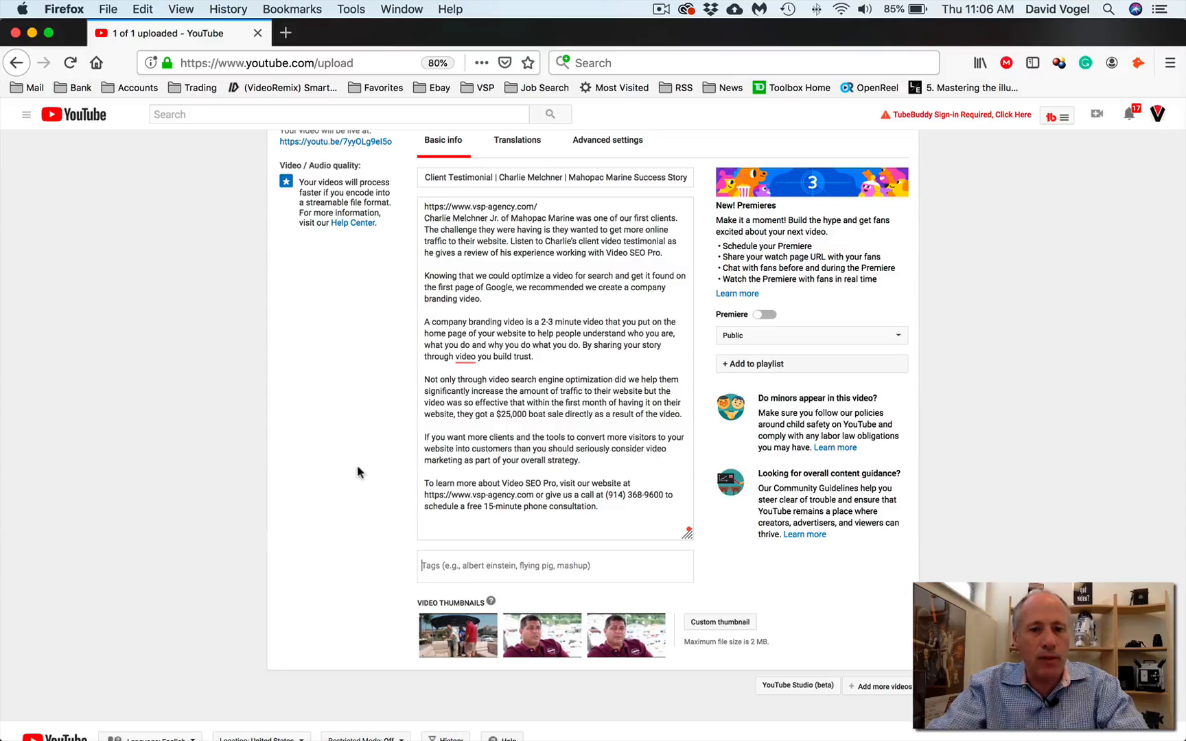
{"action": "key", "text": "super+v"}
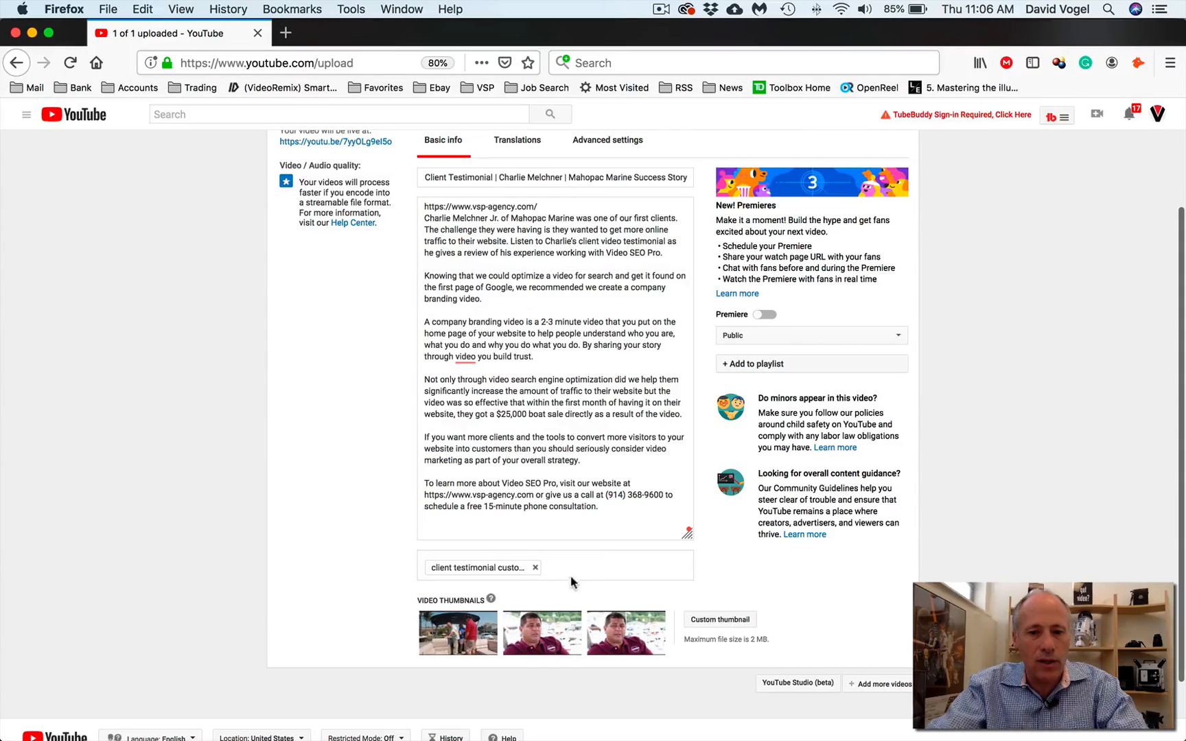
Clear the combined tag, copy only "client testimonial" from the Word list, and add it as the YouTube video's first tag.
{"action": "key", "text": "super+Tab"}
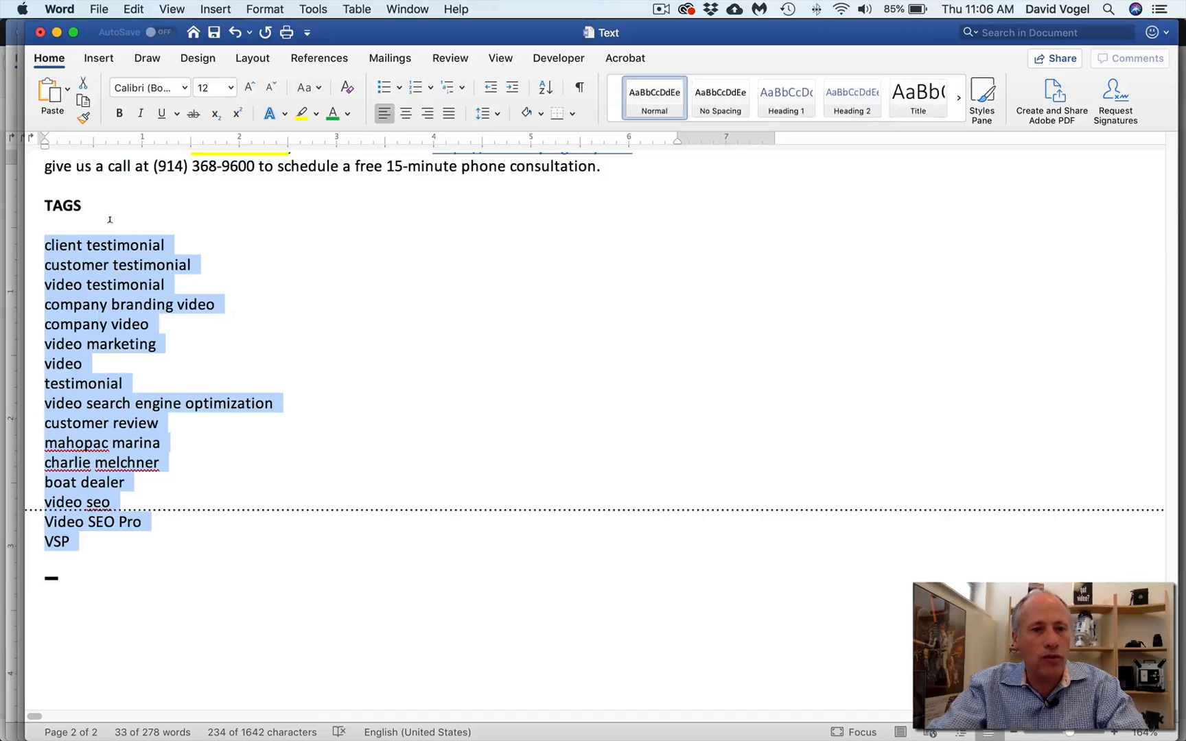
{"action": "left_click", "coordinate": [164, 241]}
{"action": "double_click", "coordinate": [137, 245]}
{"action": "left_click", "coordinate": [28, 245]}
{"action": "key", "text": "super+c"}
{"action": "key", "text": "super+Tab"}
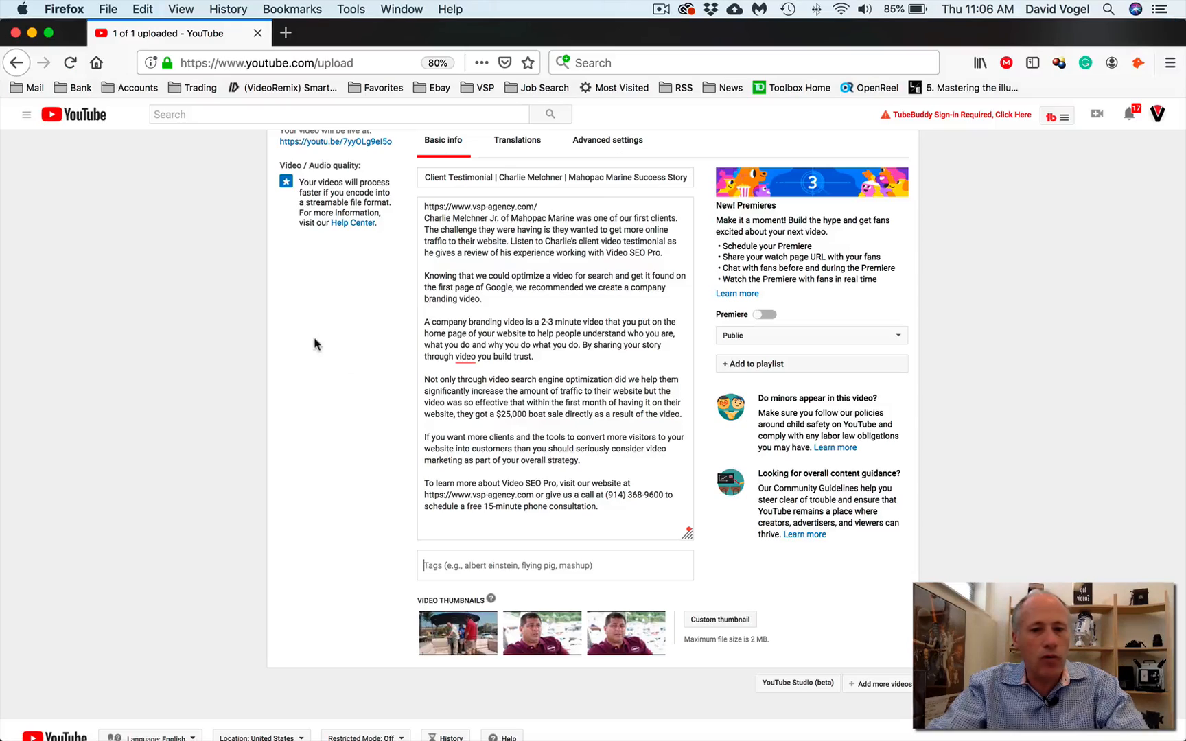
{"action": "key", "text": "super+v"}
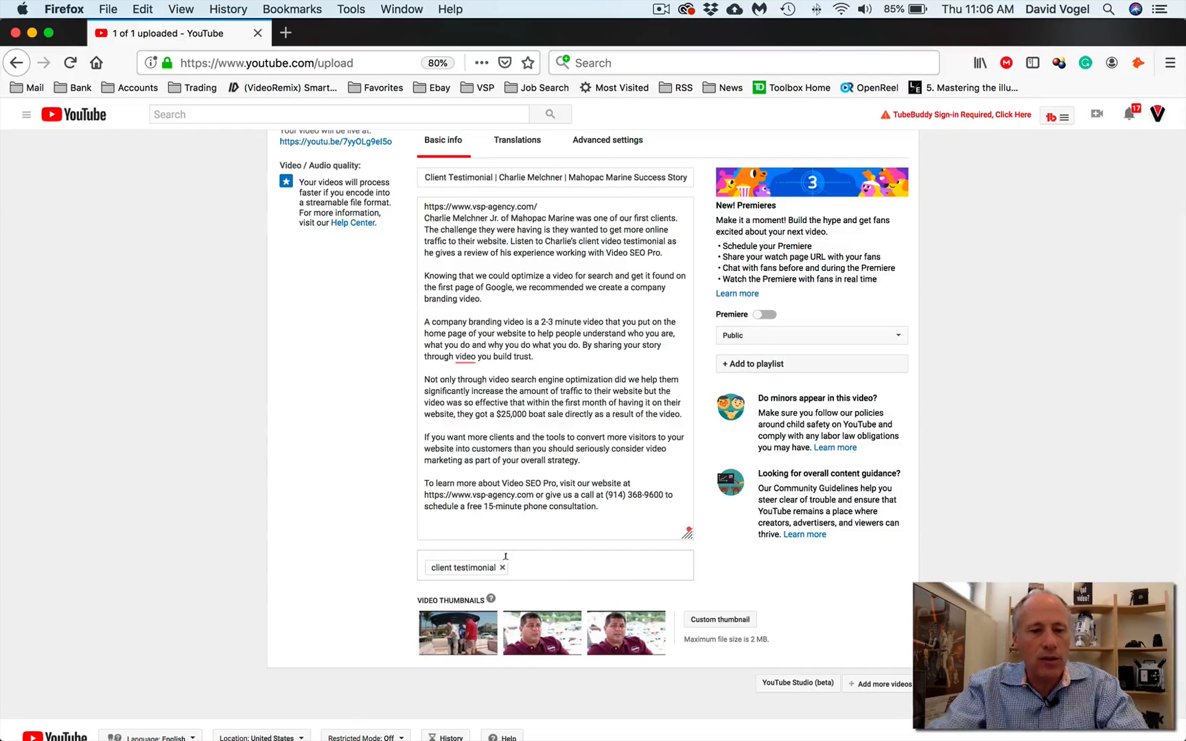
Copy "customer testimonial" from the TAGS list in Word and add it to the YouTube video's tags.
{"action": "key", "text": "super+Tab"}
{"action": "left_click", "coordinate": [39, 265]}
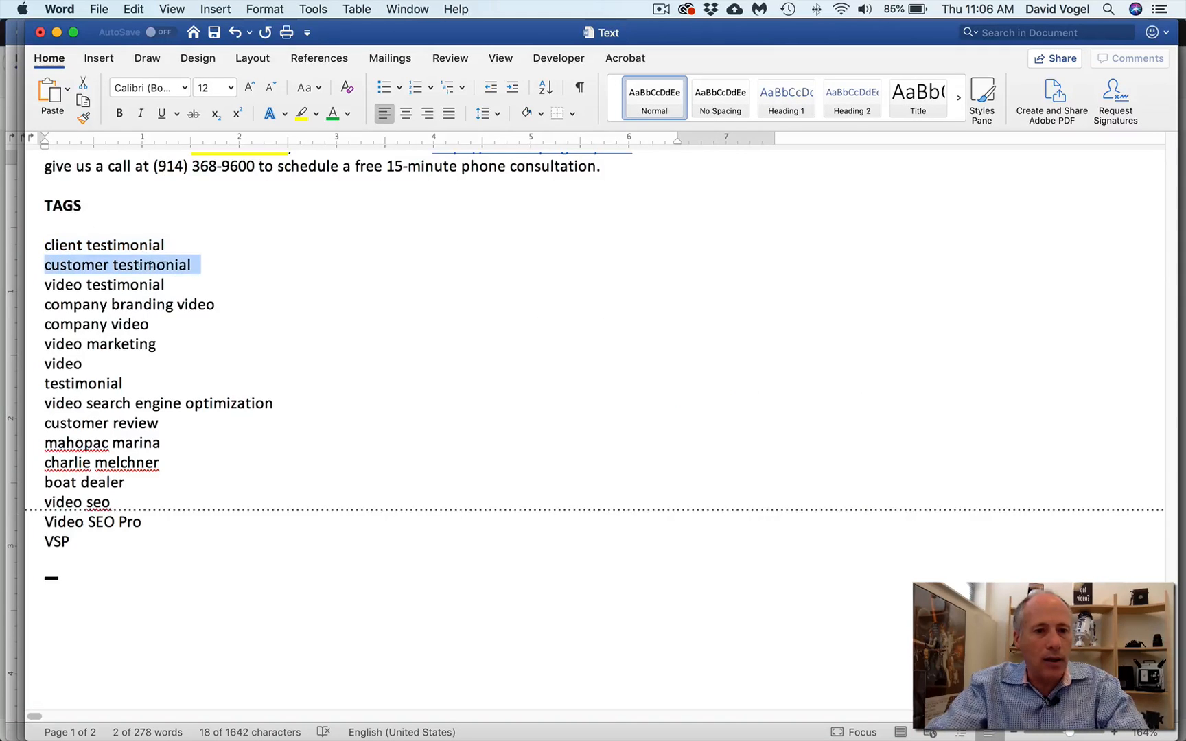
{"action": "key", "text": "super+c"}
{"action": "key", "text": "super+Tab"}
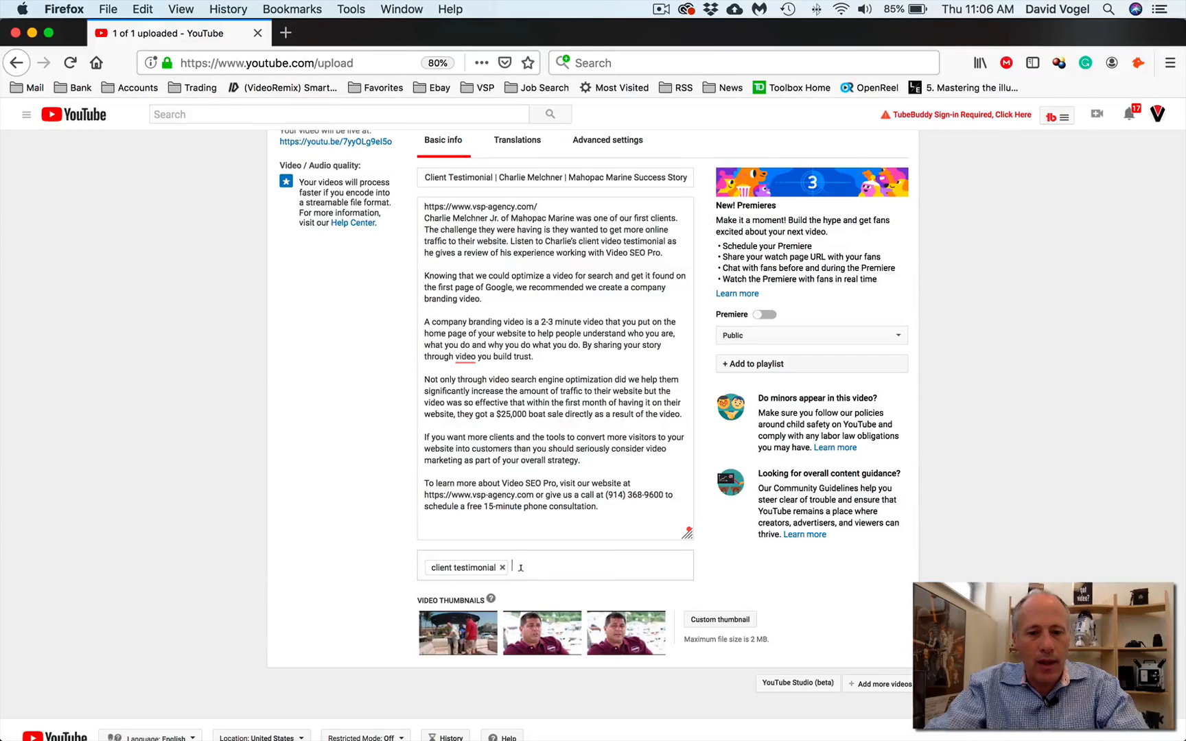
{"action": "key", "text": "super+v"}
Copy "video testimonial" from the TAGS list in Word and add it to the YouTube video's tags.
{"action": "key", "text": "super+Tab"}
{"action": "left_click_drag", "start_coordinate": [171, 285], "coordinate": [37, 278]}
{"action": "key", "text": "super+c"}
{"action": "key", "text": "super+Tab"}
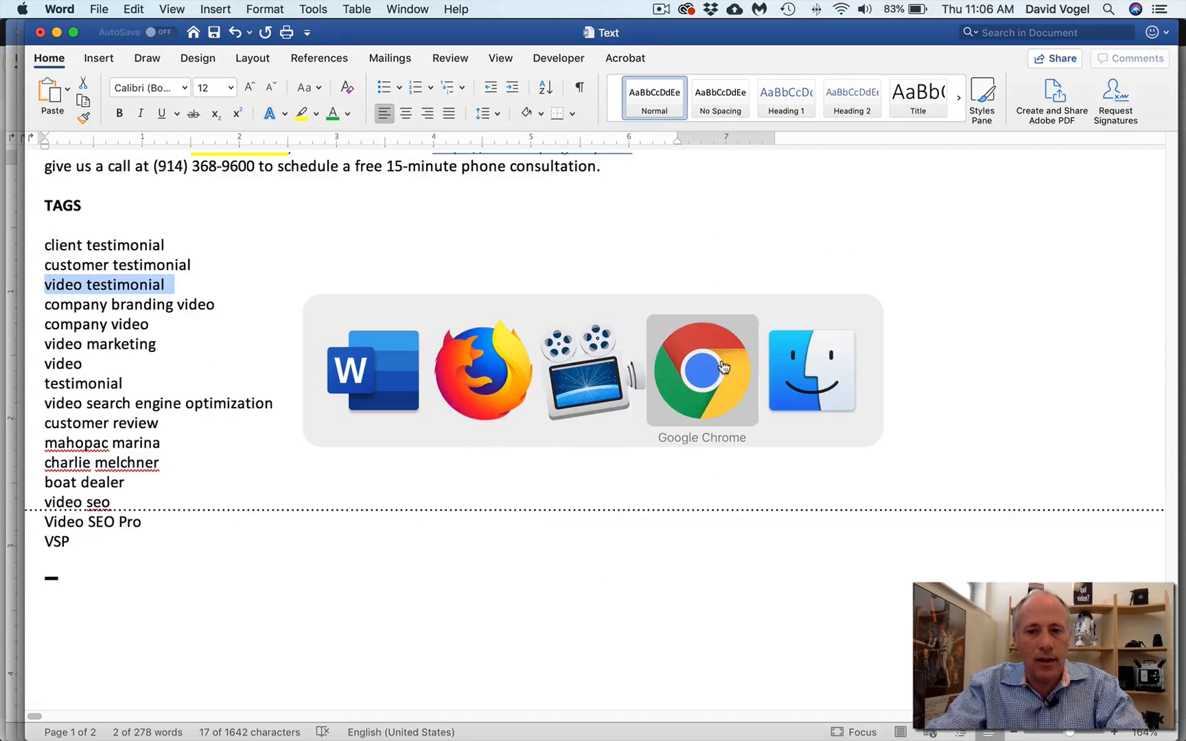
{"action": "left_click", "coordinate": [360, 374]}
{"action": "key", "text": "super+c"}
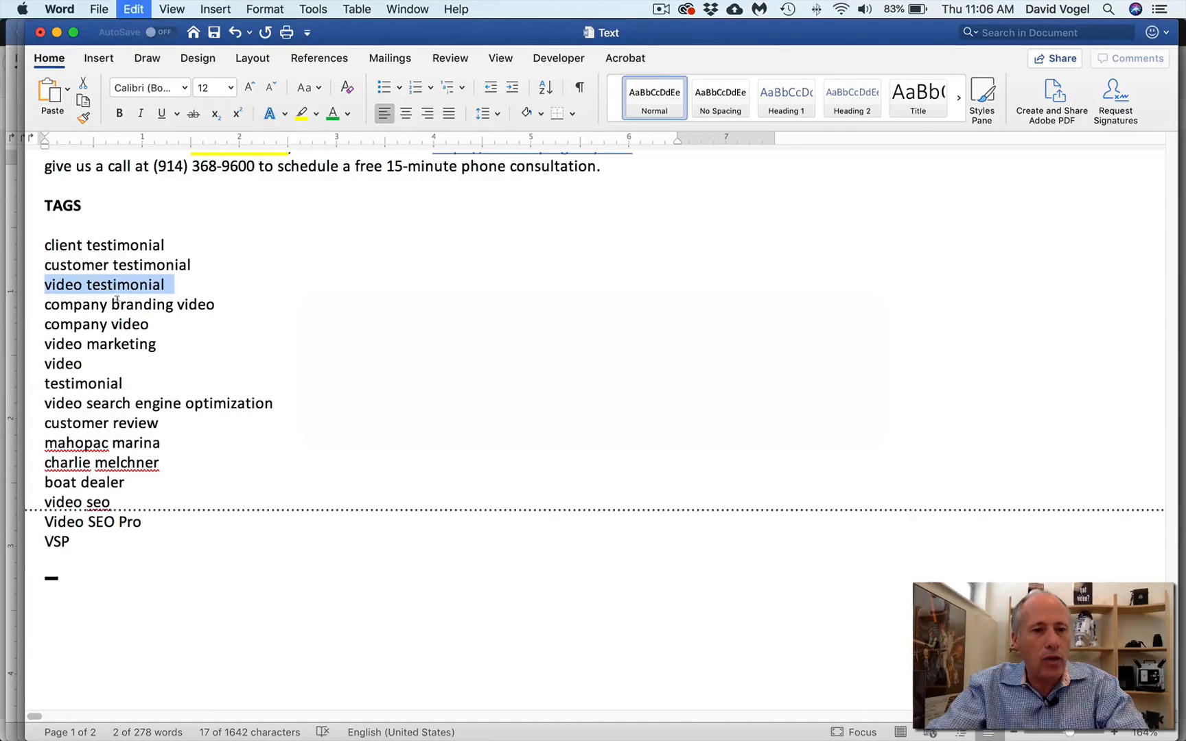
{"action": "key", "text": "super+Tab"}
{"action": "key", "text": "super+v"}
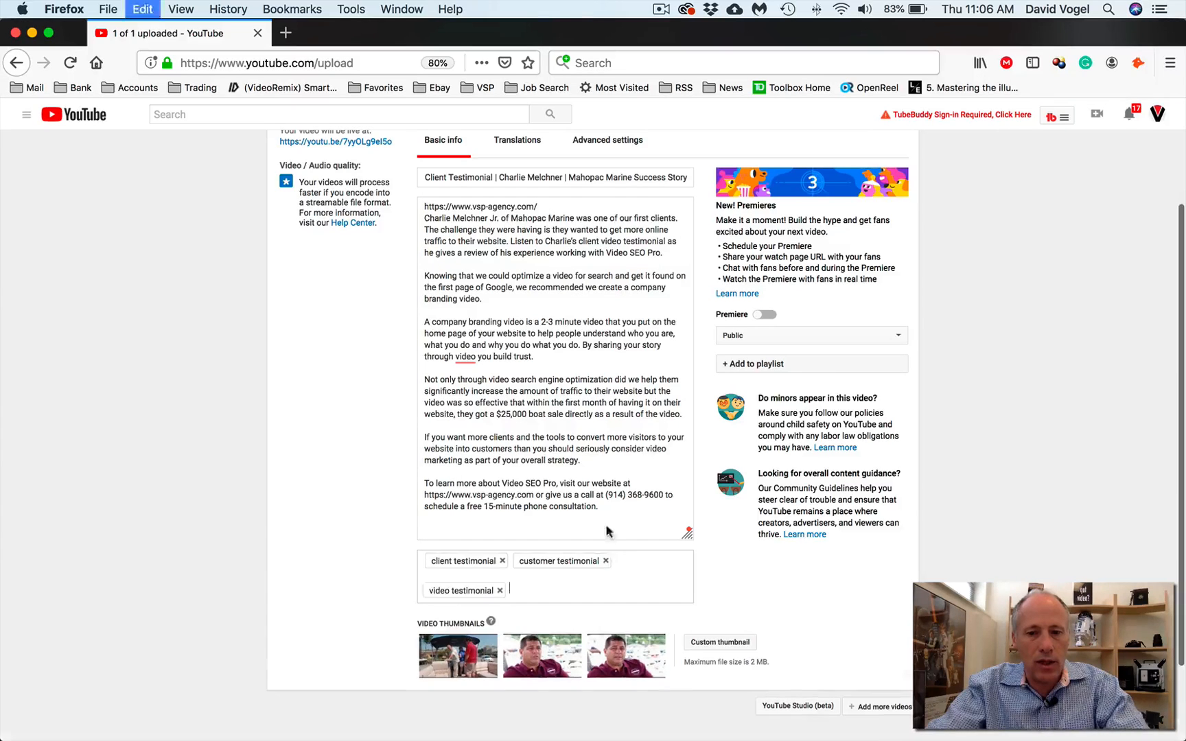
Copy "company branding video" from the TAGS list in Word and add it to the YouTube video's tags.
{"action": "key", "text": "super+Tab"}
{"action": "left_click_drag", "start_coordinate": [217, 304], "coordinate": [46, 304]}
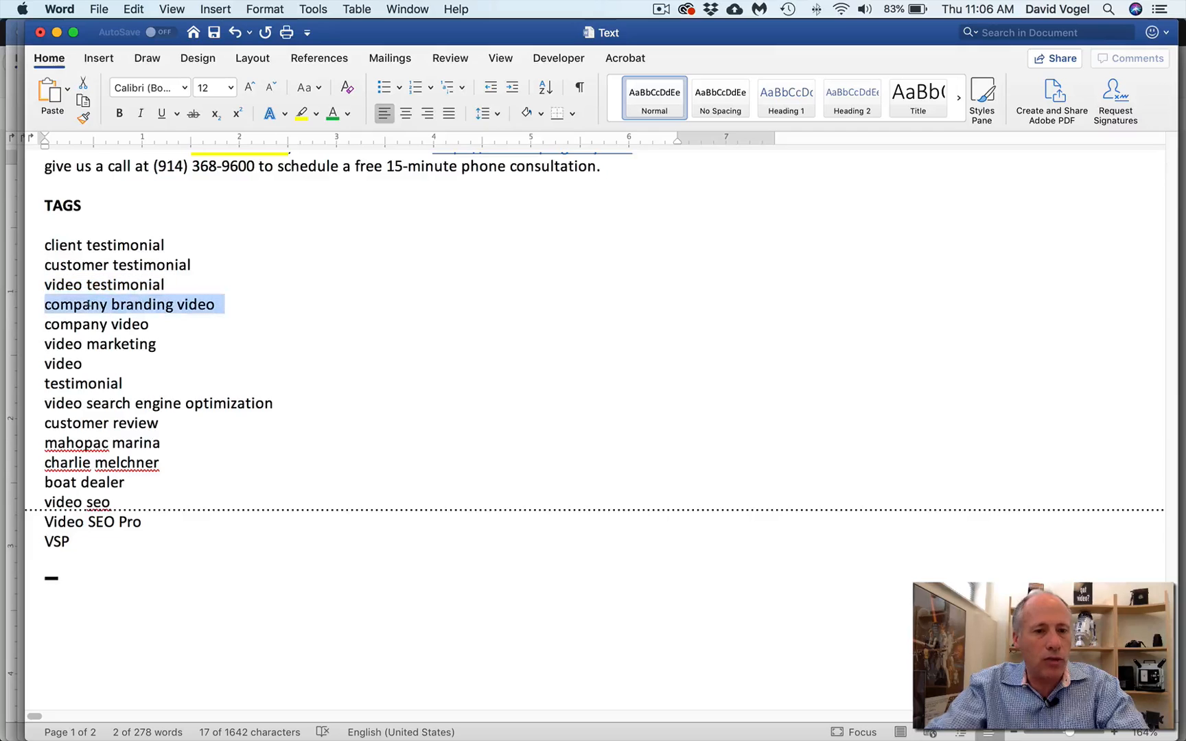
{"action": "key", "text": "super+c"}
{"action": "key", "text": "super+Tab"}
{"action": "key", "text": "super+v"}
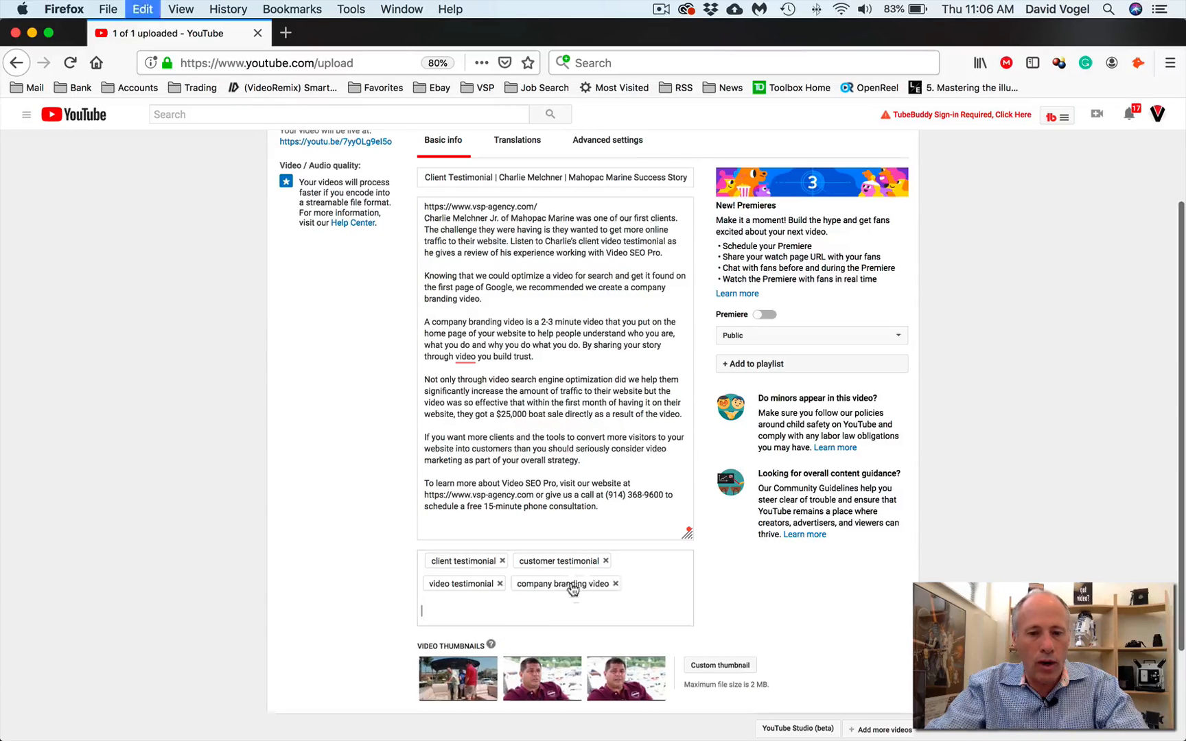
Copy "company video" from the TAGS list in Word and add it to the YouTube video's tags.
{"action": "key", "text": "super+Tab"}
{"action": "left_click_drag", "start_coordinate": [148, 325], "coordinate": [31, 326]}
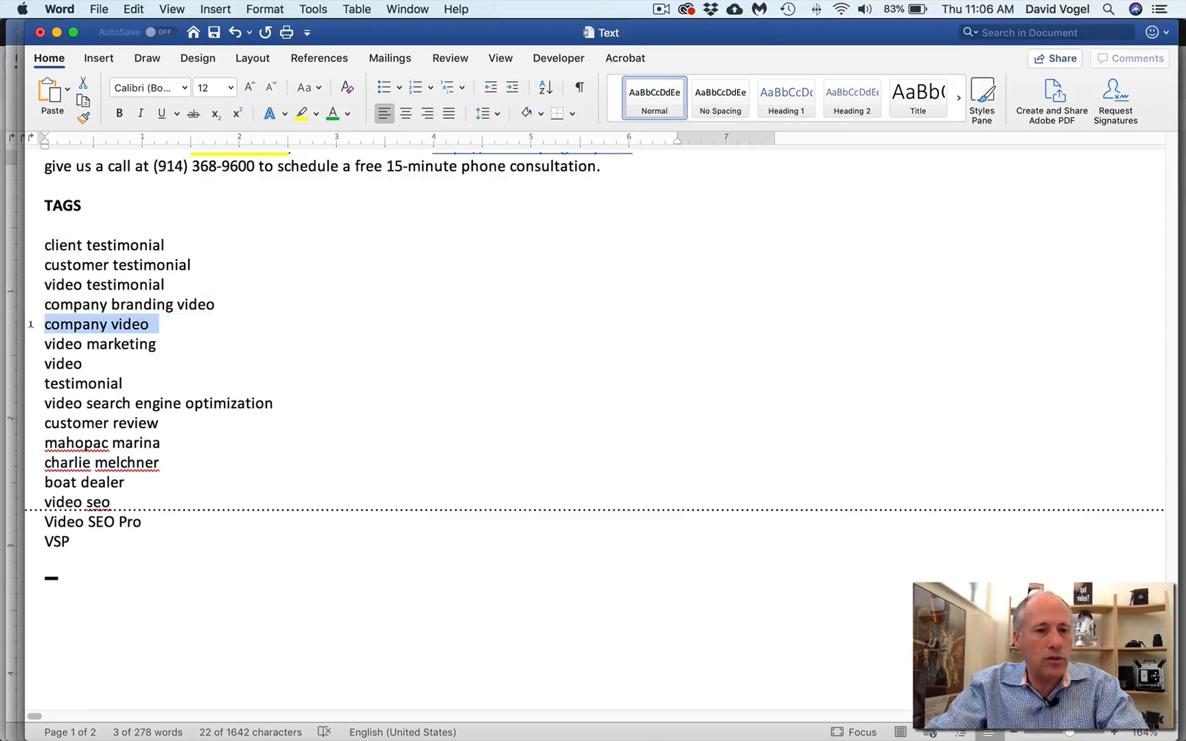
{"action": "key", "text": "super+c"}
{"action": "key", "text": "super+Tab"}
{"action": "key", "text": "super+v"}
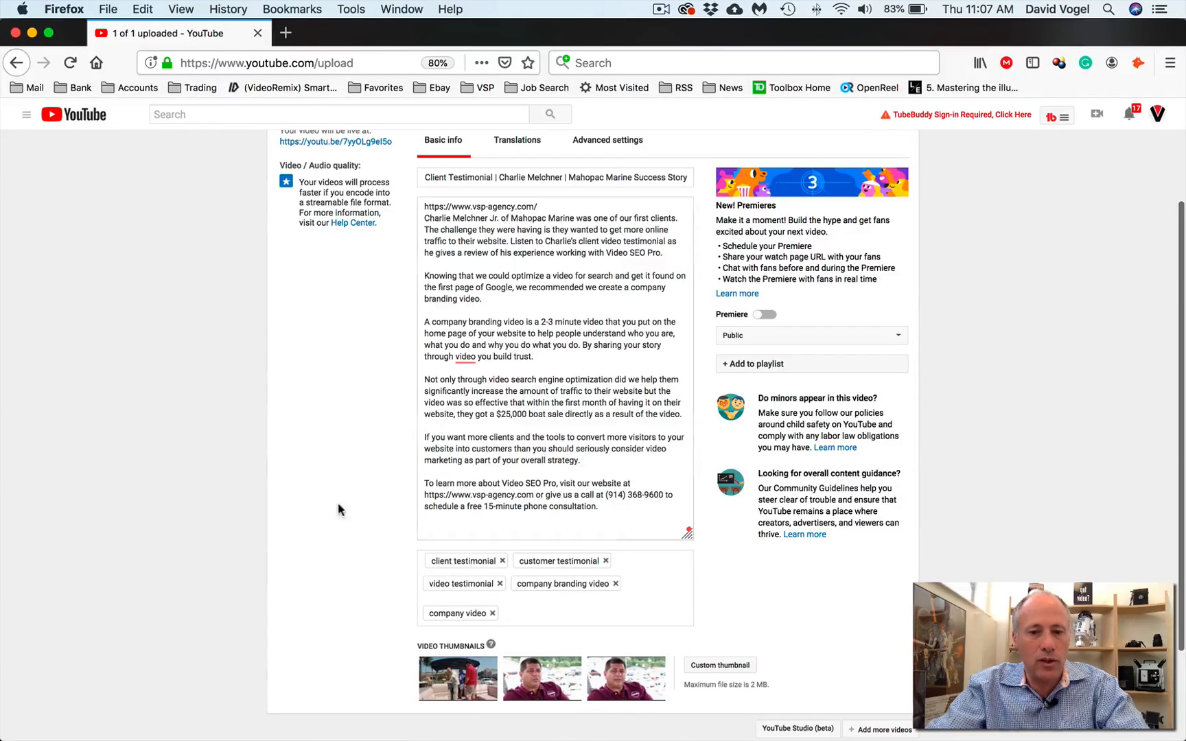
Copy "video marketing" from the TAGS list in Word and add it to the YouTube video's tags.
{"action": "key", "text": "super+Tab"}
{"action": "left_click_drag", "start_coordinate": [165, 345], "coordinate": [42, 349]}
{"action": "key", "text": "super+c"}
{"action": "key", "text": "super+Tab"}
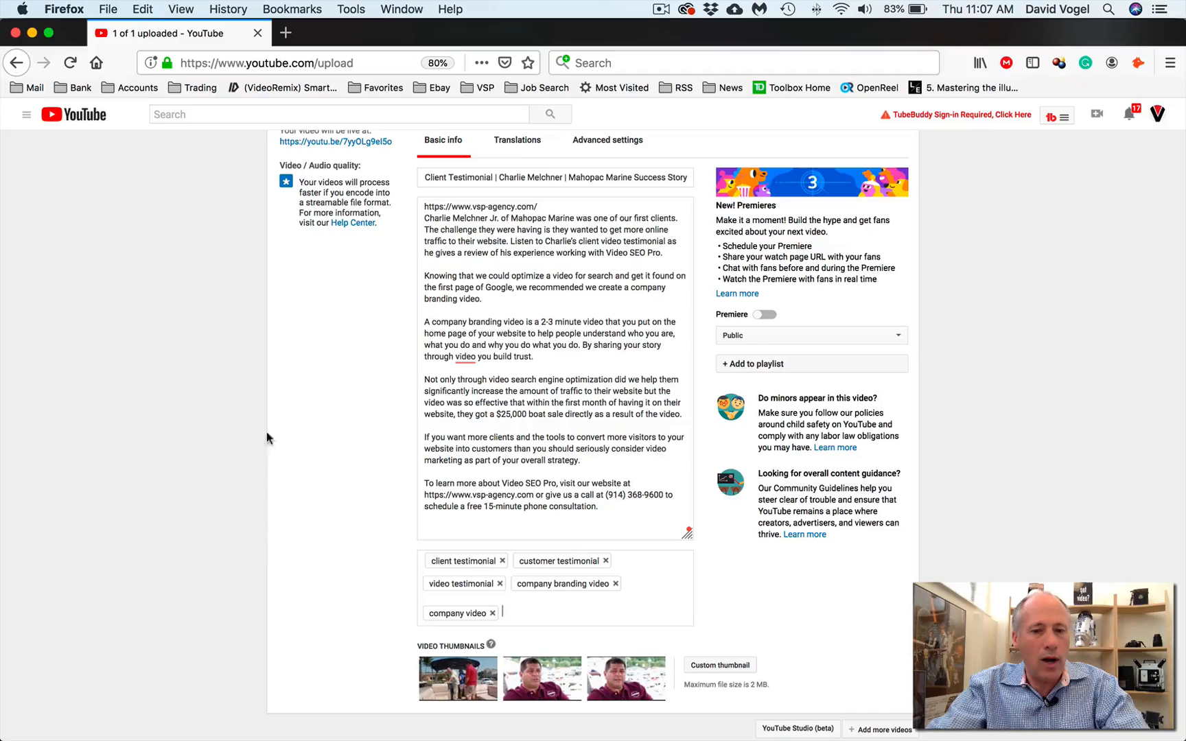
{"action": "key", "text": "super+v"}
Copy the single-word entry "video" from the TAGS list in Word and add it to the YouTube video's tags.
{"action": "key", "text": "super+Tab"}
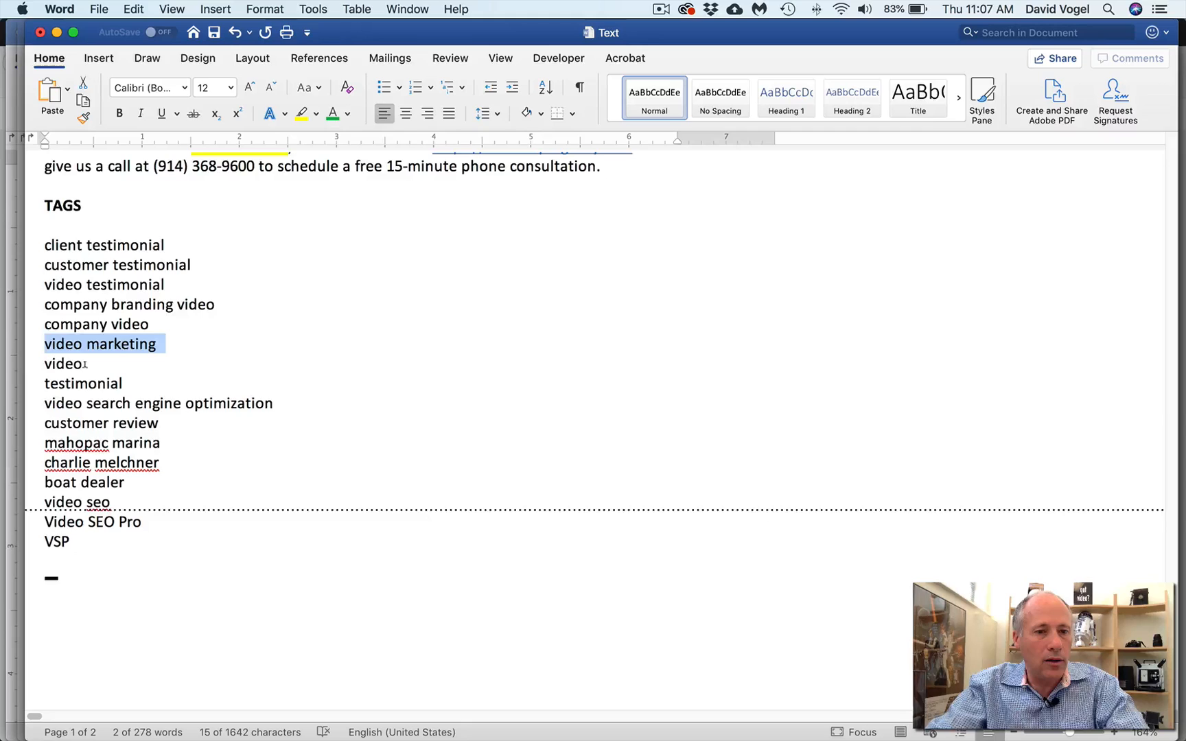
{"action": "left_click_drag", "start_coordinate": [90, 363], "coordinate": [32, 371]}
{"action": "key", "text": "super+c"}
{"action": "key", "text": "super+Tab"}
{"action": "key", "text": "super+v"}
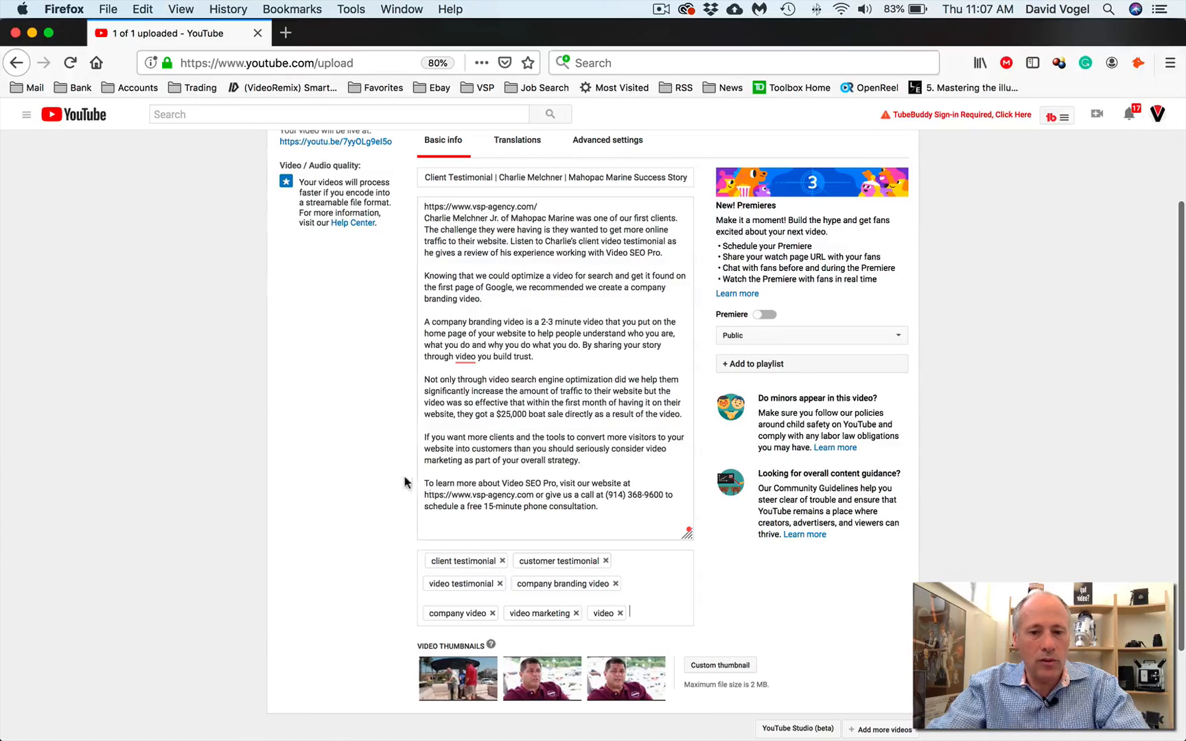
Copy the single-word entry "testimonial" from the TAGS list in Word and add it to the YouTube video's tags.
{"action": "key", "text": "super+Tab"}
{"action": "left_click", "coordinate": [120, 383]}
{"action": "left_click_drag", "start_coordinate": [120, 383], "coordinate": [34, 379]}
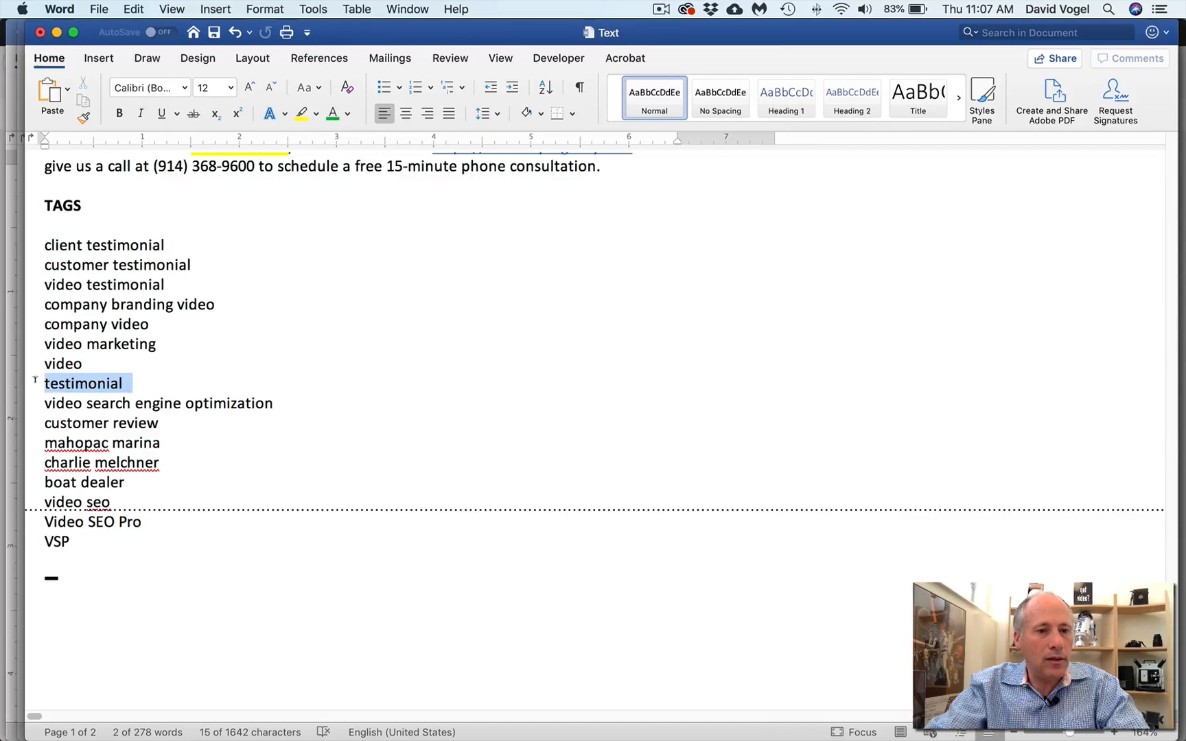
{"action": "key", "text": "super+c"}
{"action": "key", "text": "super+Tab"}
{"action": "key", "text": "super+v"}
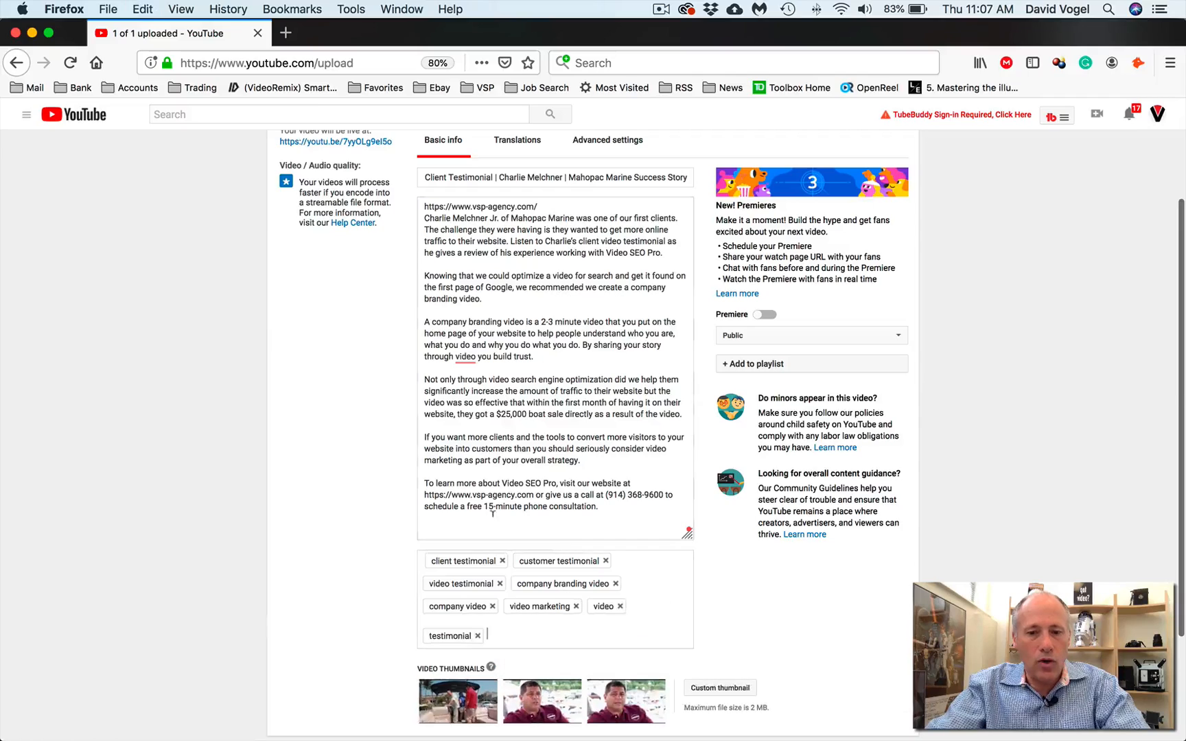
Copy "video search engine optimization" from the TAGS list in Word and add it to the YouTube video's tags.
{"action": "key", "text": "super+Tab"}
{"action": "left_click_drag", "start_coordinate": [276, 403], "coordinate": [45, 402]}
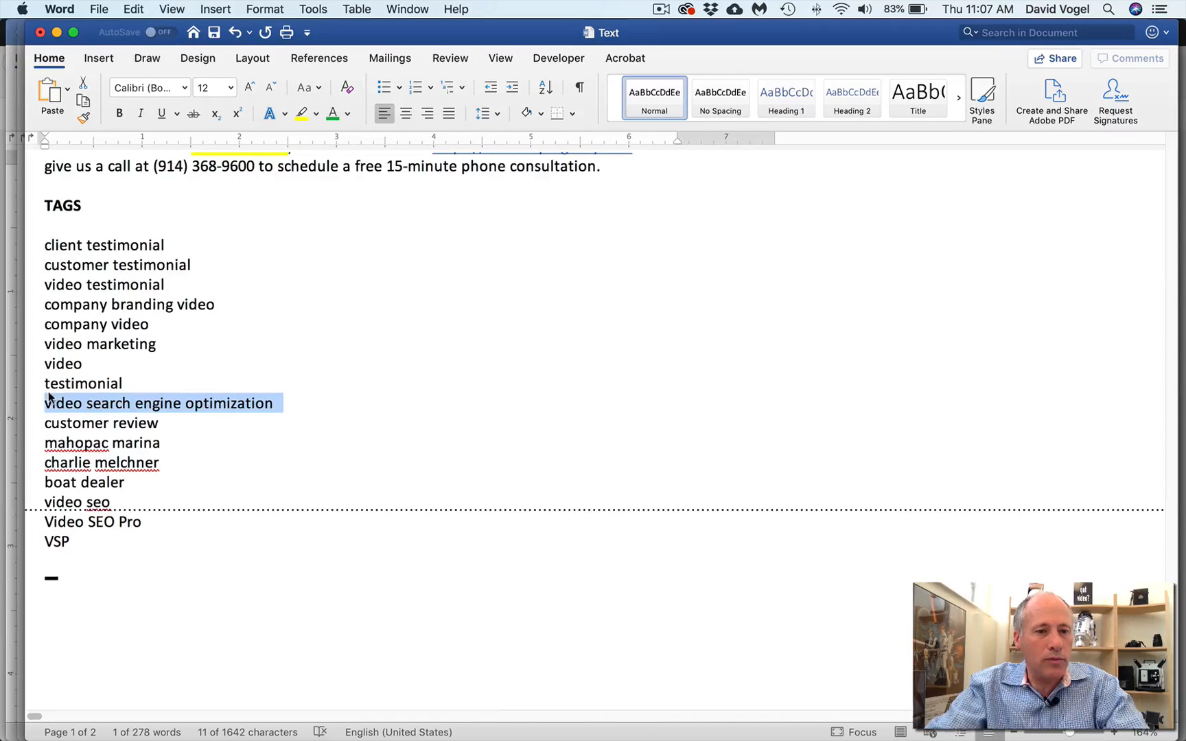
{"action": "key", "text": "super+c"}
{"action": "key", "text": "super+Tab"}
{"action": "key", "text": "super+v"}
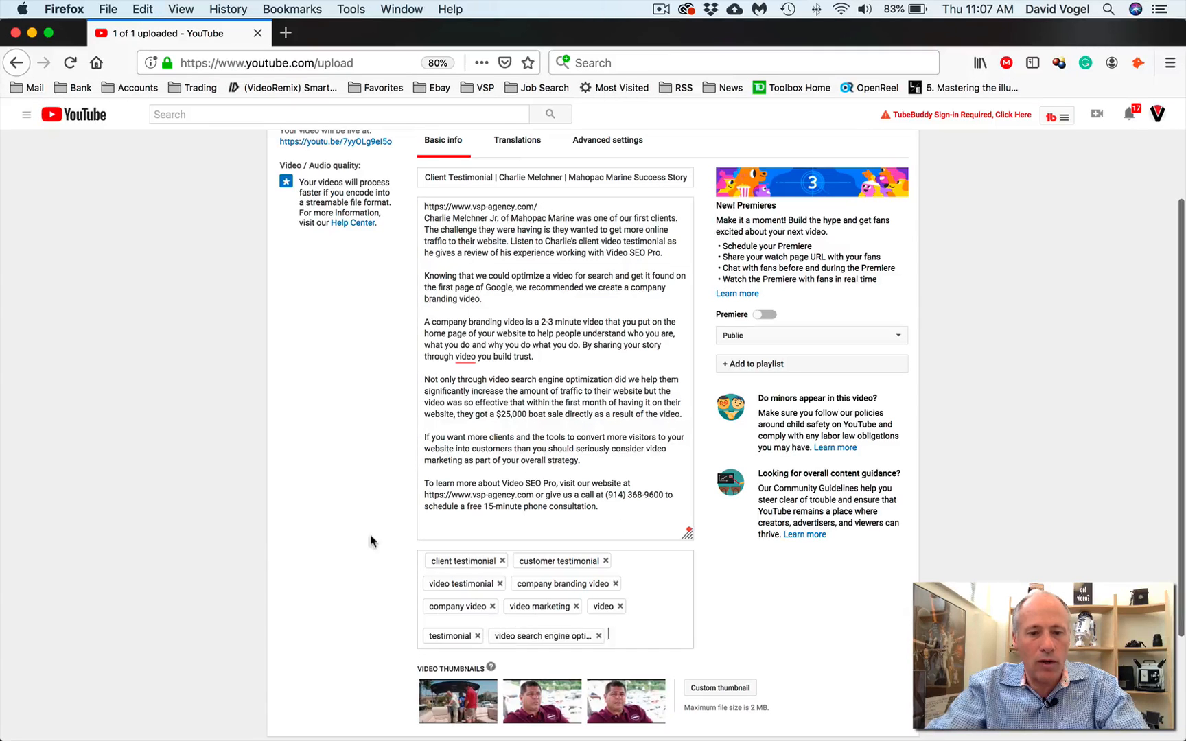
Copy "customer review" from the TAGS list in Word and add it to the YouTube video's tags.
{"action": "key", "text": "super+Tab"}
{"action": "left_click_drag", "start_coordinate": [159, 423], "coordinate": [46, 423]}
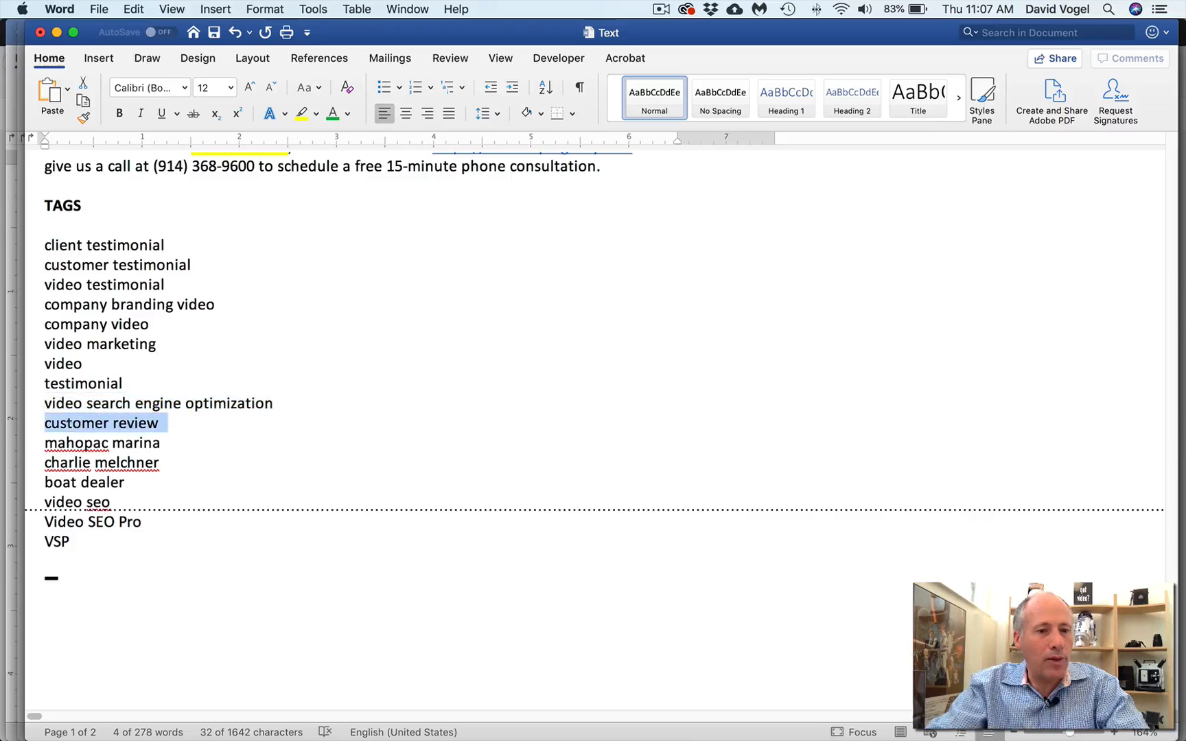
{"action": "key", "text": "super+c"}
{"action": "key", "text": "super+Tab"}
{"action": "key", "text": "super+v"}
Copy "mahopac marina" from the TAGS list in Word and add it to the YouTube video's tags.
{"action": "key", "text": "super+Tab"}
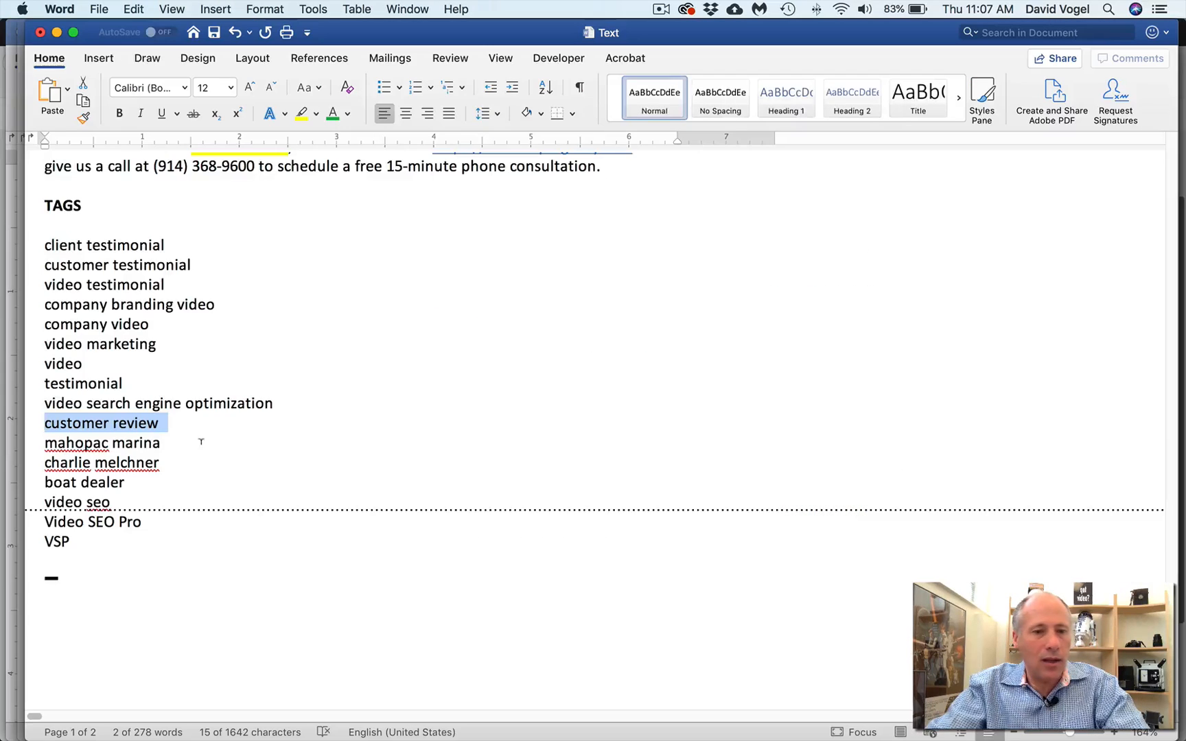
{"action": "left_click_drag", "start_coordinate": [165, 445], "coordinate": [46, 444]}
{"action": "key", "text": "super+c"}
{"action": "key", "text": "super+Tab"}
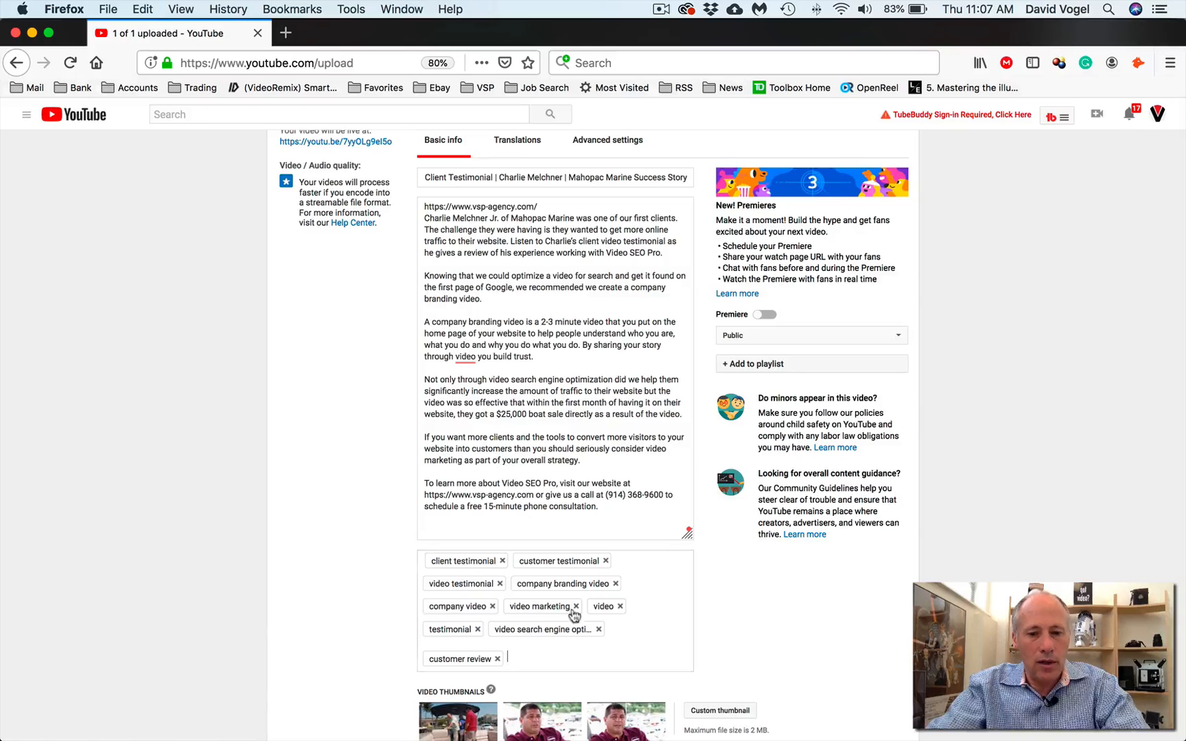
{"action": "key", "text": "super+v"}
Copy the client's full name from the TAGS list in Word and add it to the YouTube video's tags.
{"action": "key", "text": "super+Tab"}
{"action": "left_click_drag", "start_coordinate": [153, 464], "coordinate": [24, 464]}
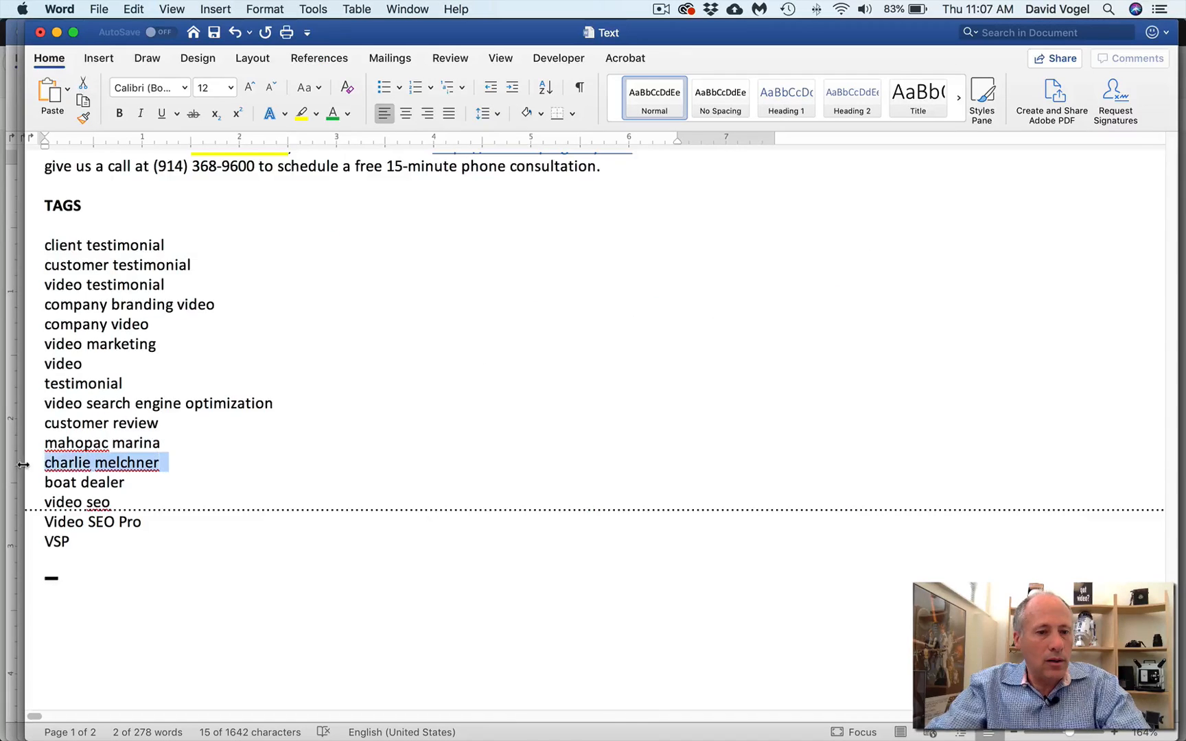
{"action": "key", "text": "super+c"}
{"action": "key", "text": "super+Tab"}
{"action": "key", "text": "super+v"}
Copy "boat dealer" from the TAGS list in Word and add it to the YouTube video's tags.
{"action": "key", "text": "super+Tab"}
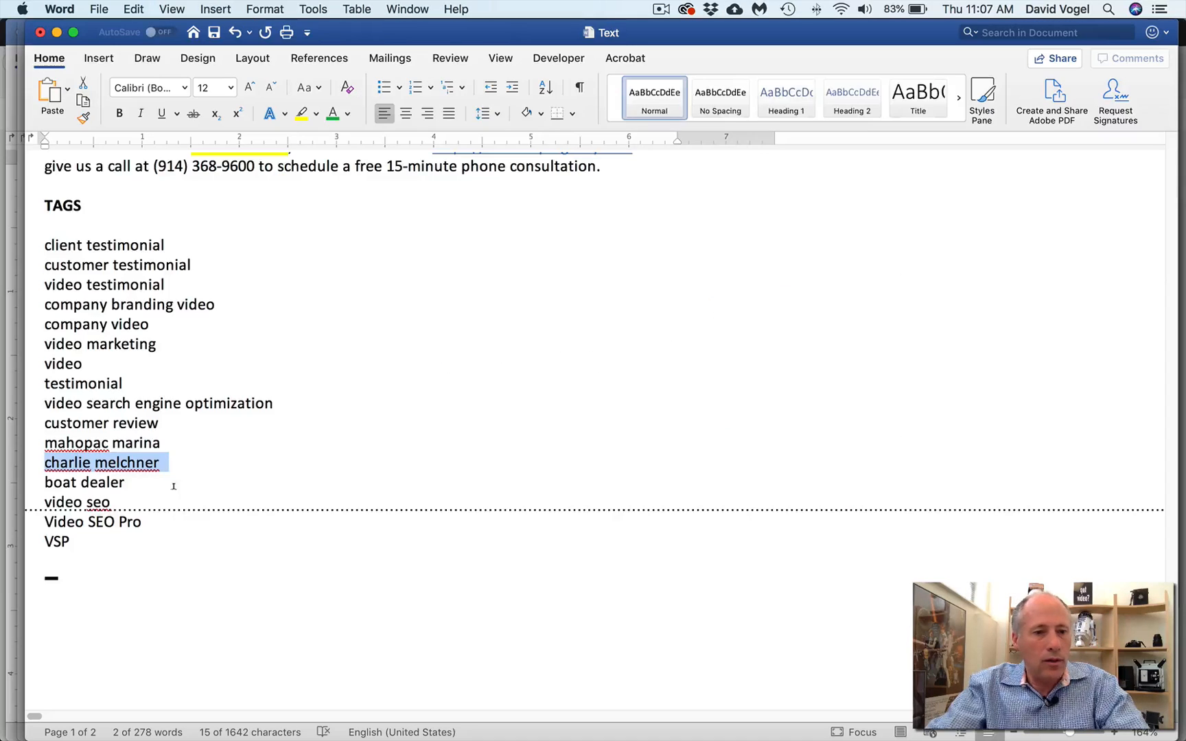
{"action": "left_click_drag", "start_coordinate": [172, 484], "coordinate": [55, 486]}
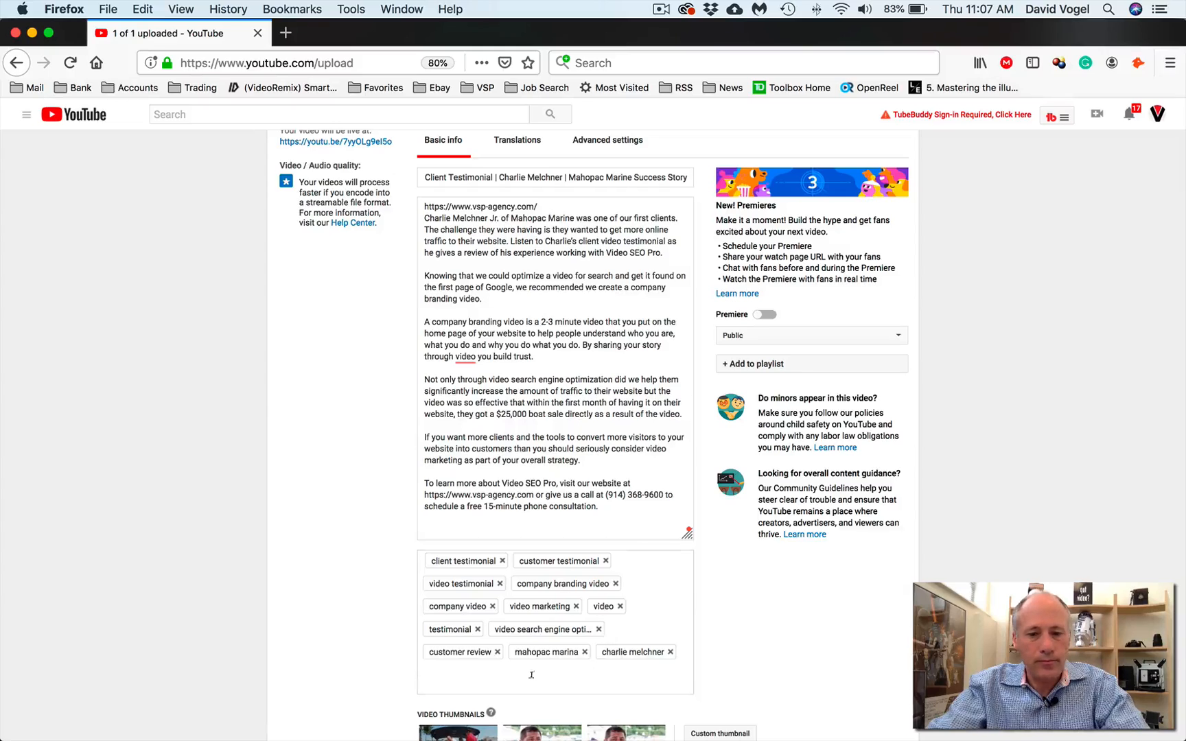
{"action": "key", "text": "super+v"}
Copy "video seo" from the TAGS list in Word and add it to the YouTube video's tags.
{"action": "key", "text": "super+Tab"}
{"action": "triple_click", "coordinate": [140, 500]}
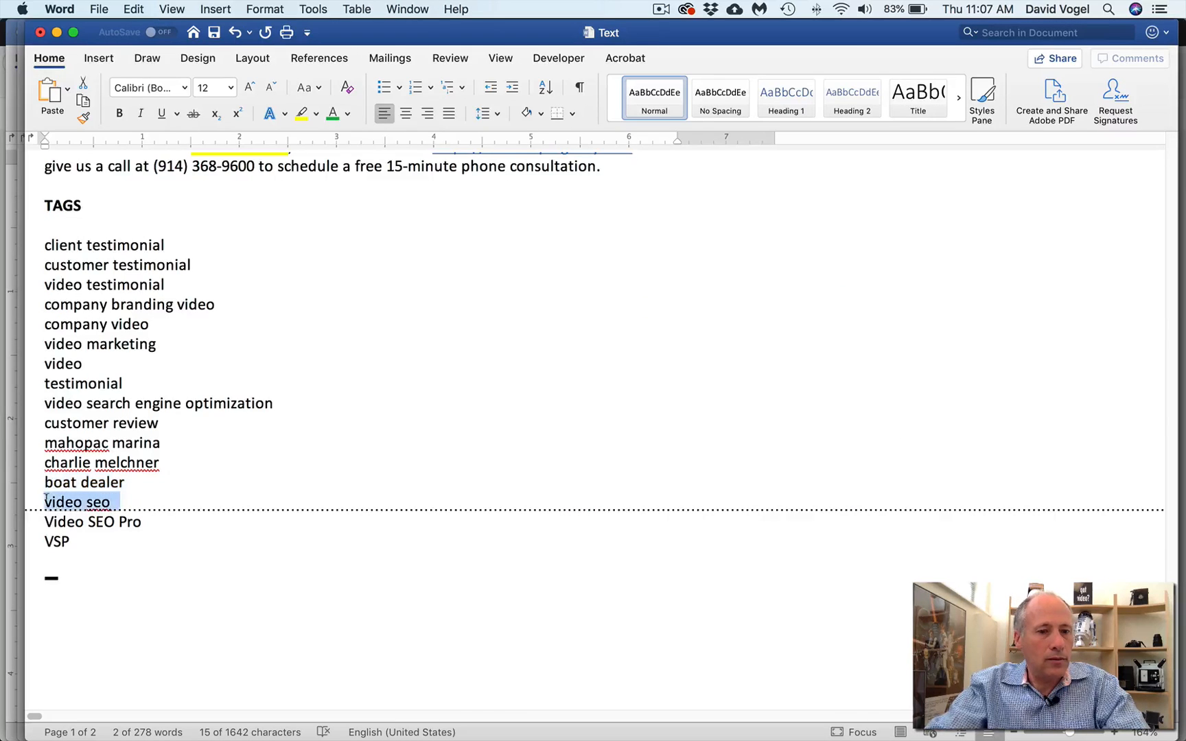
{"action": "key", "text": "super+c"}
{"action": "key", "text": "super+Tab"}
{"action": "key", "text": "super+v"}
Copy "Video SEO Pro" from the TAGS list in Word and add it to the YouTube video's tags.
{"action": "key", "text": "super+Tab"}
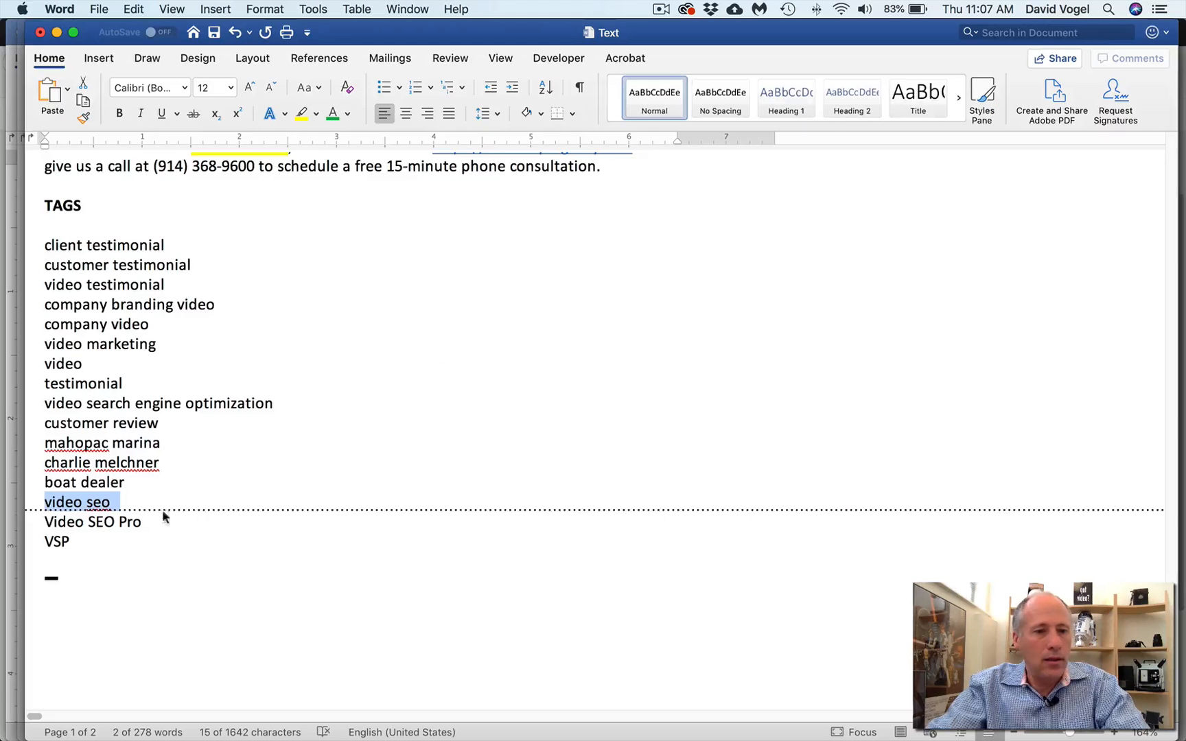
{"action": "triple_click", "coordinate": [159, 520]}
{"action": "key", "text": "super+c"}
{"action": "key", "text": "super+Tab"}
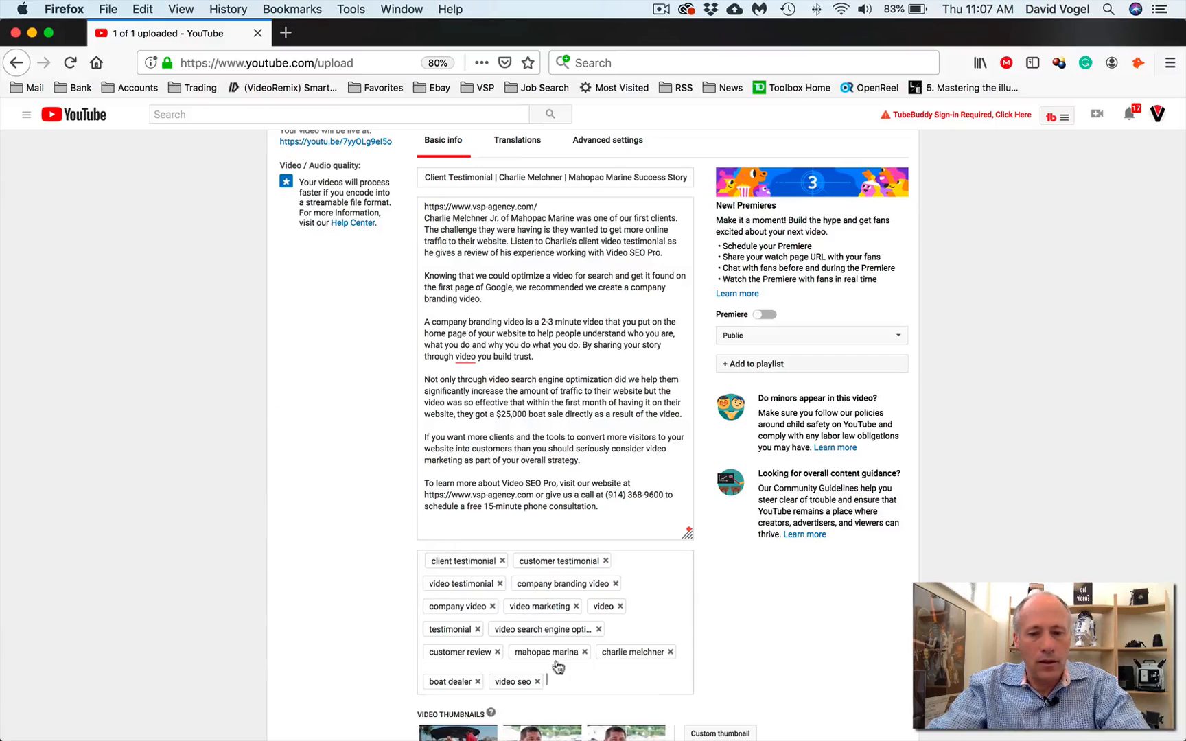
{"action": "key", "text": "super+v"}
Copy "VSP" from the end of the TAGS list in Word and add it to the YouTube video's tags.
{"action": "key", "text": "super+Tab"}
{"action": "left_click", "coordinate": [98, 544]}
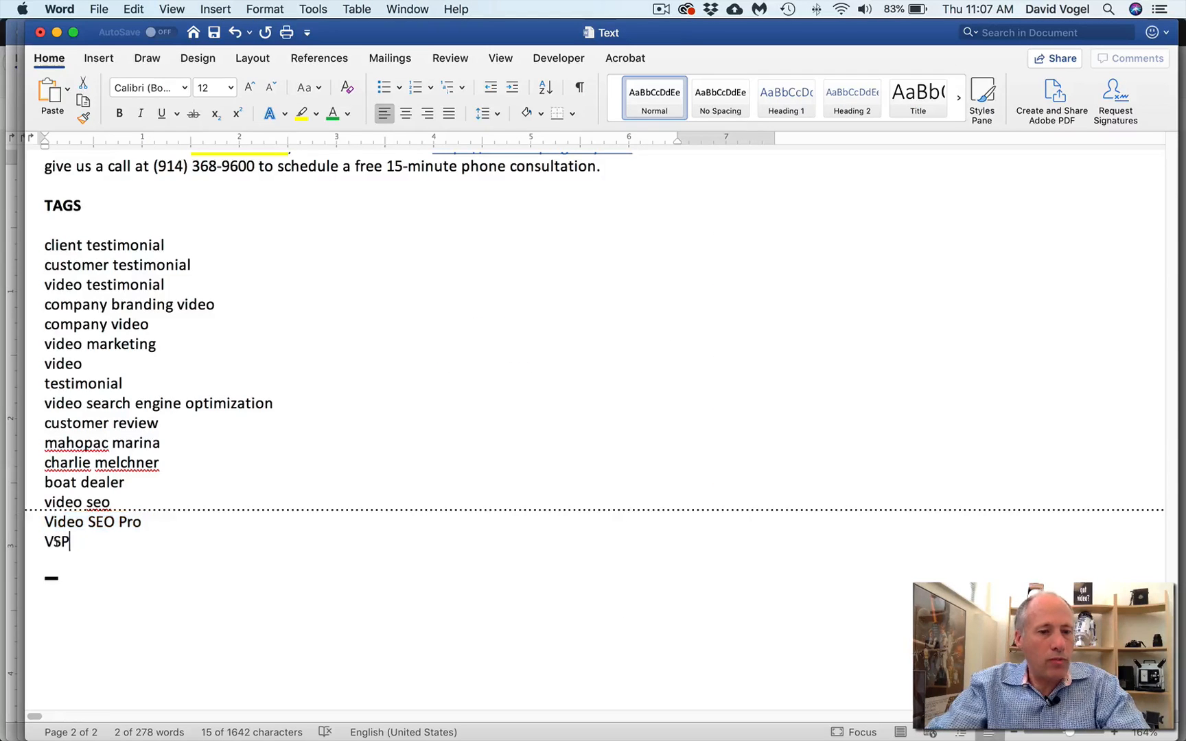
{"action": "left_click", "coordinate": [36, 538]}
{"action": "key", "text": "super+c"}
{"action": "key", "text": "super+Tab"}
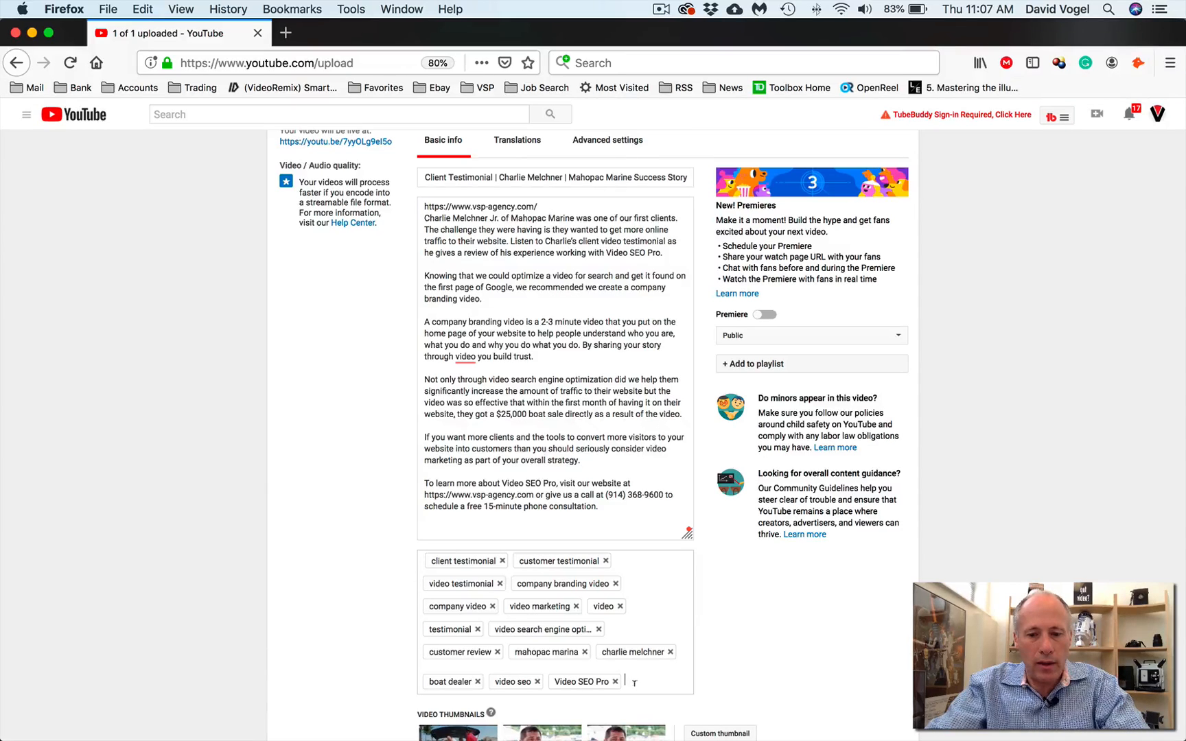
{"action": "key", "text": "super+v"}
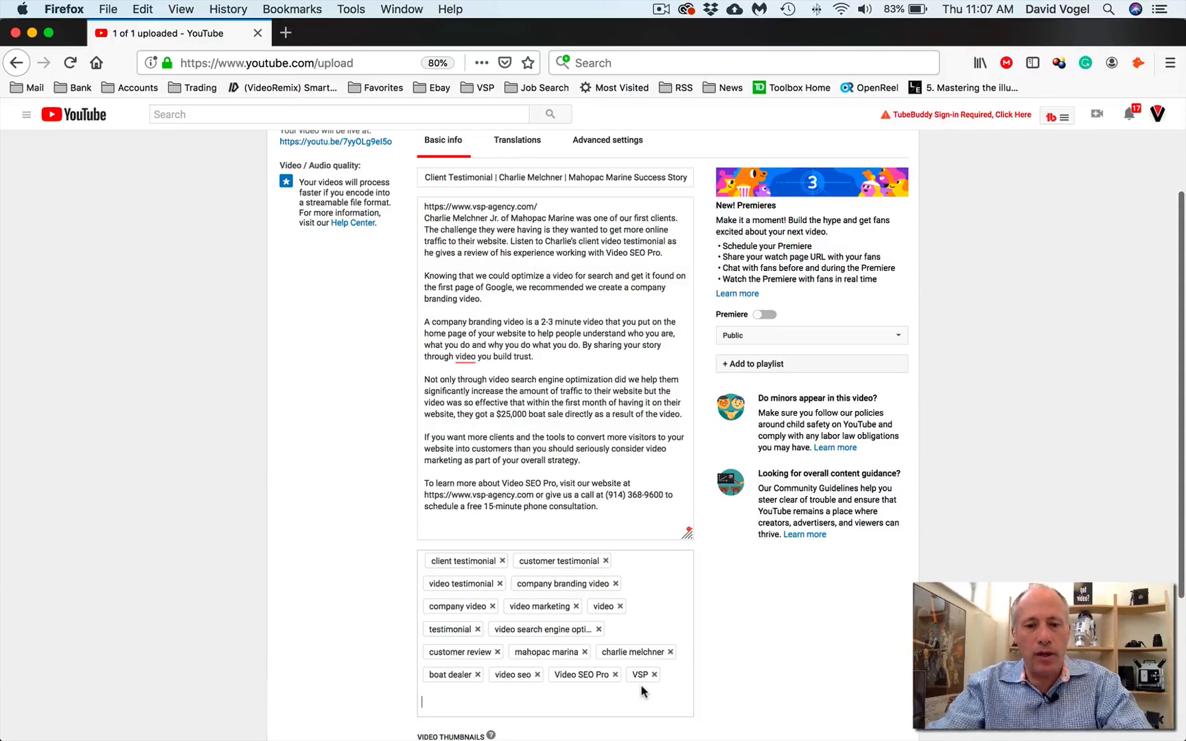
Upload the JPEG image from the THUMBNAIL folder inside VIDEO SEO as the video's custom thumbnail.
{"action": "scroll", "coordinate": [642, 690], "scroll_direction": "down", "scroll_amount": 3}
{"action": "scroll", "coordinate": [641, 689], "scroll_direction": "down", "scroll_amount": 2}
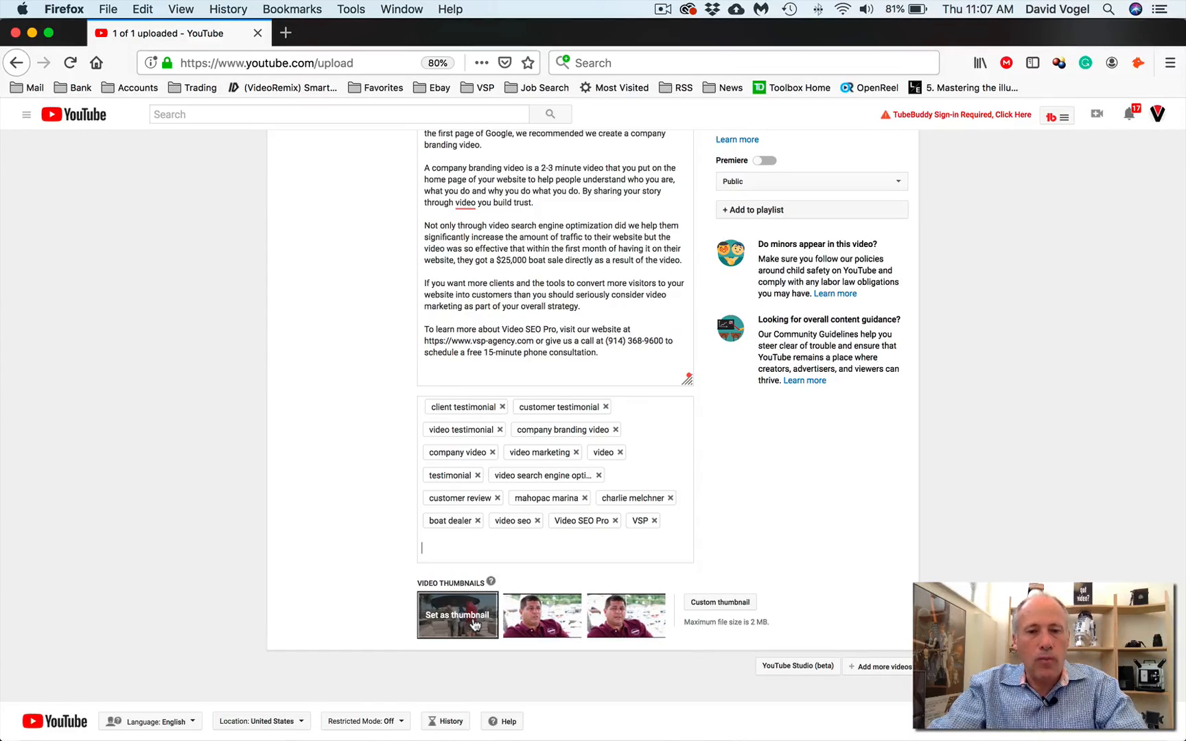
{"action": "scroll", "coordinate": [474, 624], "scroll_direction": "up", "scroll_amount": 5}
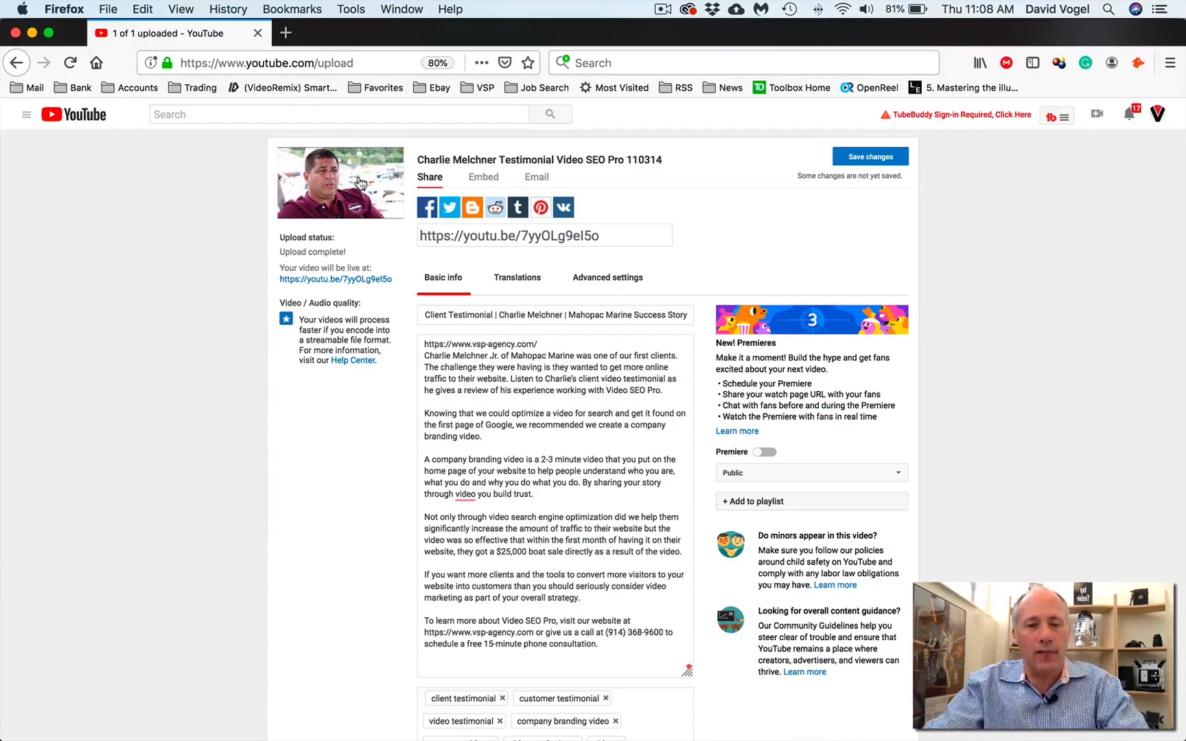
{"action": "scroll", "coordinate": [432, 268], "scroll_direction": "down", "scroll_amount": 5}
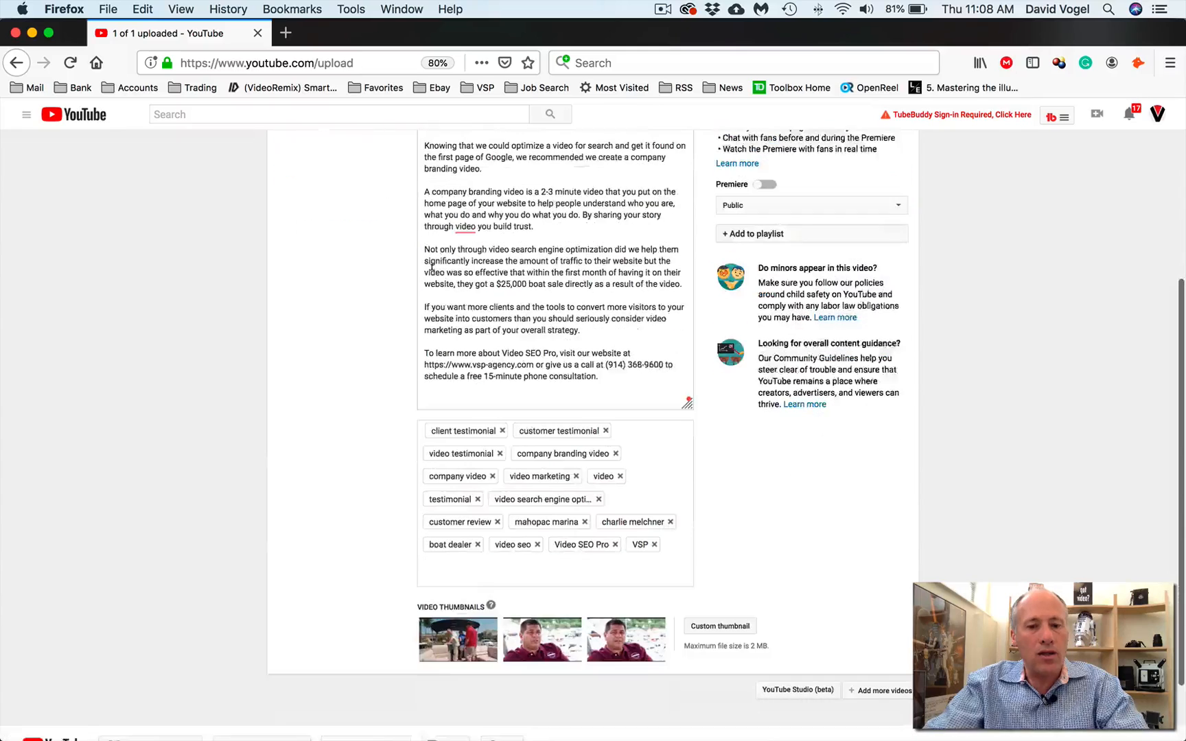
{"action": "scroll", "coordinate": [432, 268], "scroll_direction": "down", "scroll_amount": 2}
{"action": "mouse_move", "coordinate": [460, 558]}
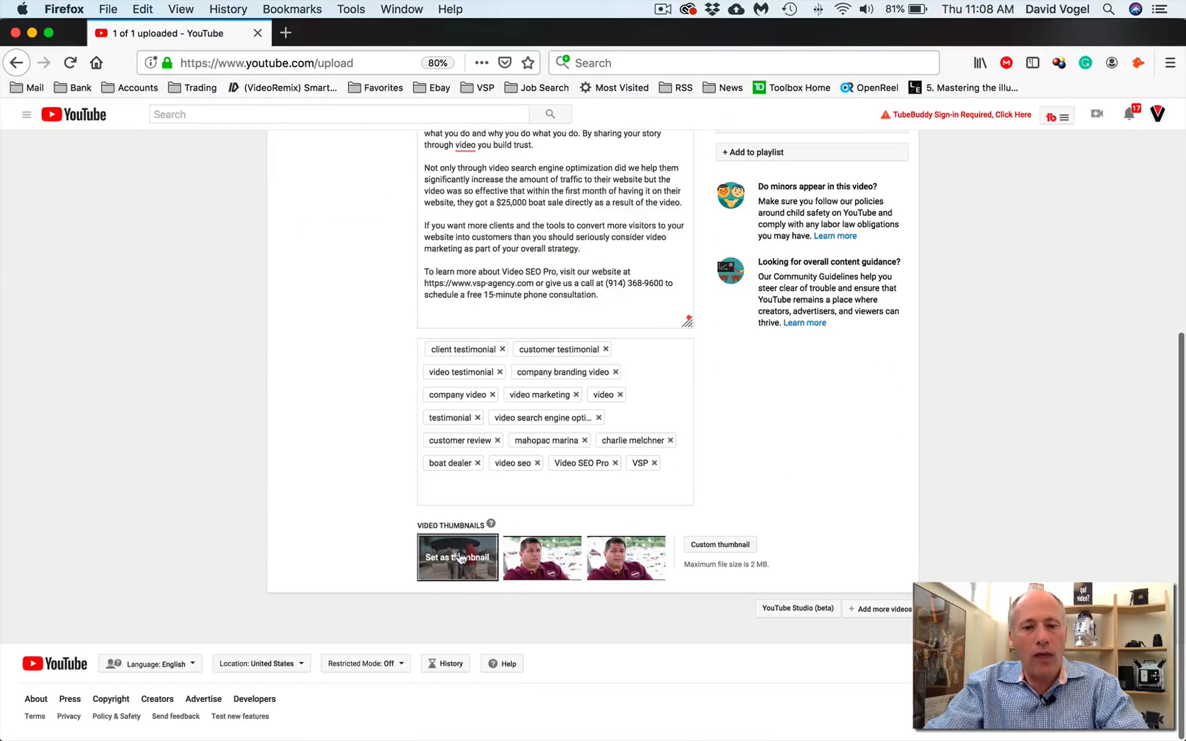
{"action": "left_click", "coordinate": [724, 542]}
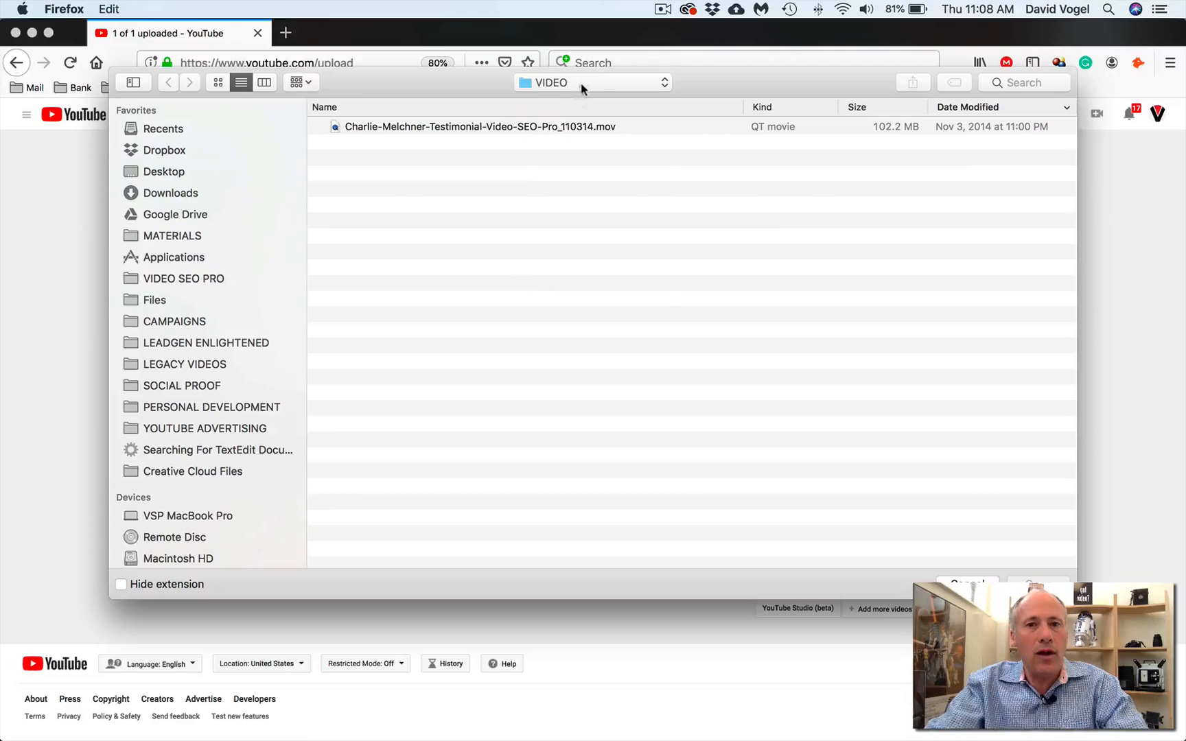
{"action": "left_click", "coordinate": [581, 87]}
{"action": "left_click", "coordinate": [580, 98]}
{"action": "left_click", "coordinate": [317, 142]}
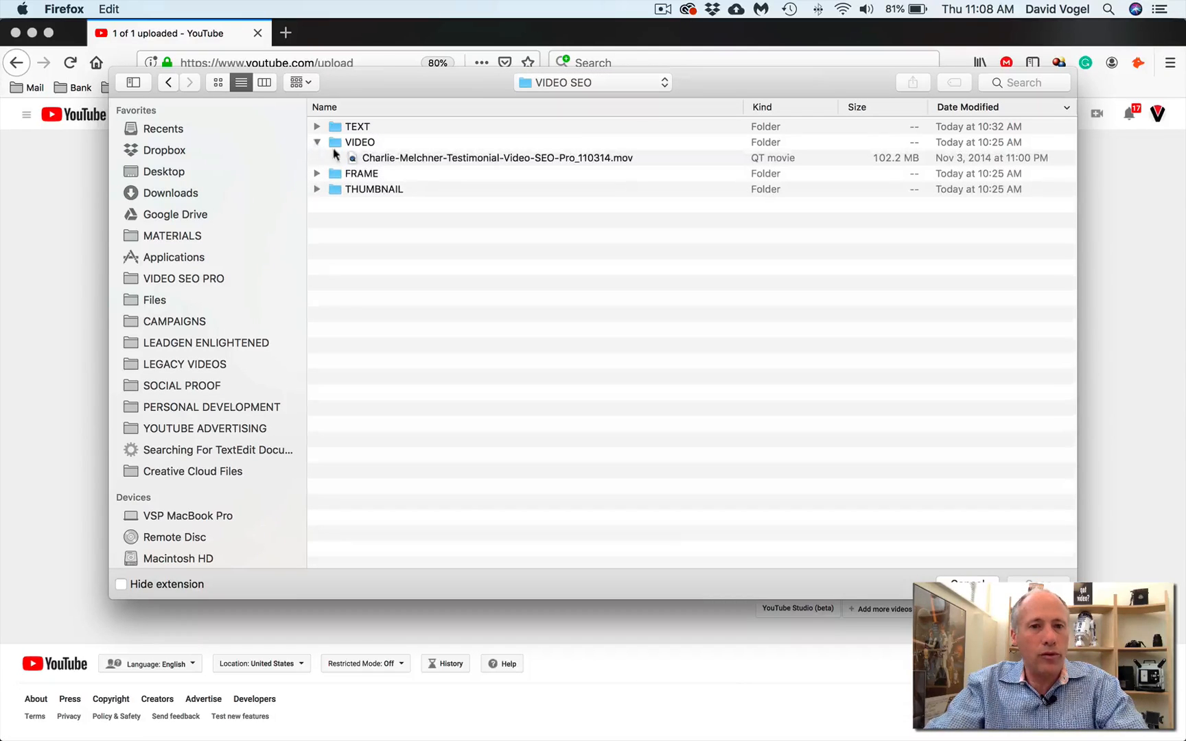
{"action": "left_click", "coordinate": [316, 189]}
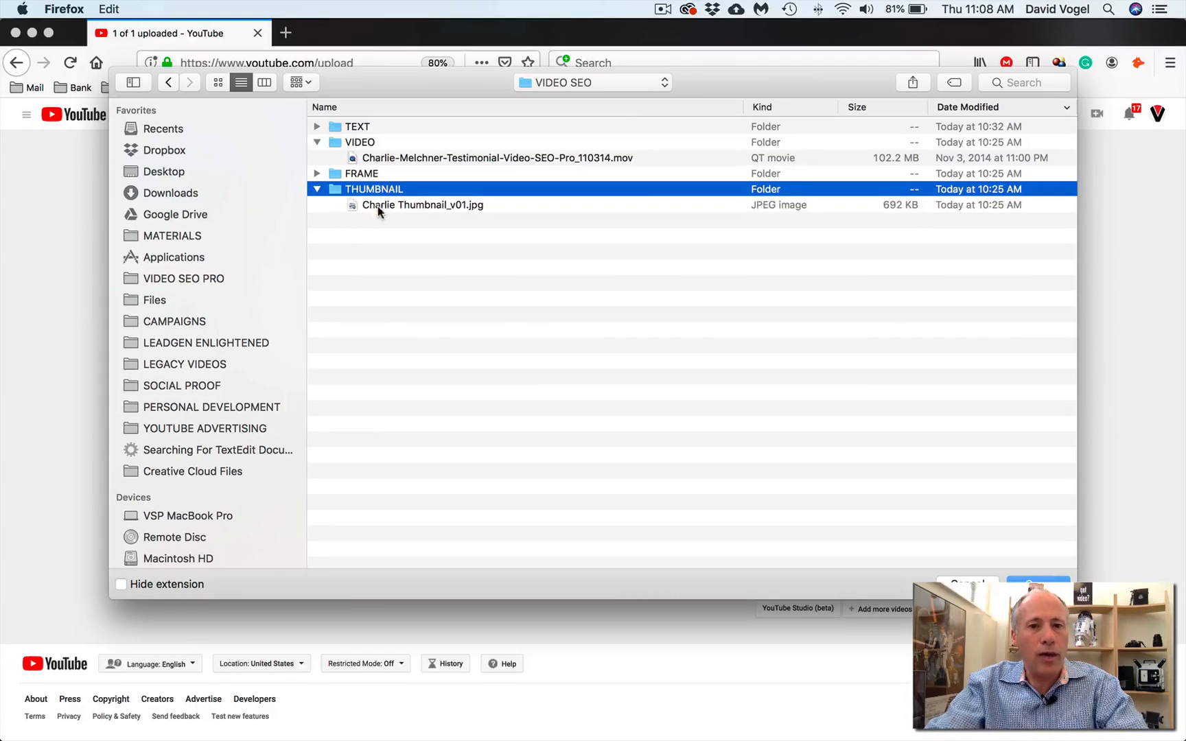
{"action": "left_click", "coordinate": [384, 205]}
{"action": "left_click", "coordinate": [1038, 584]}
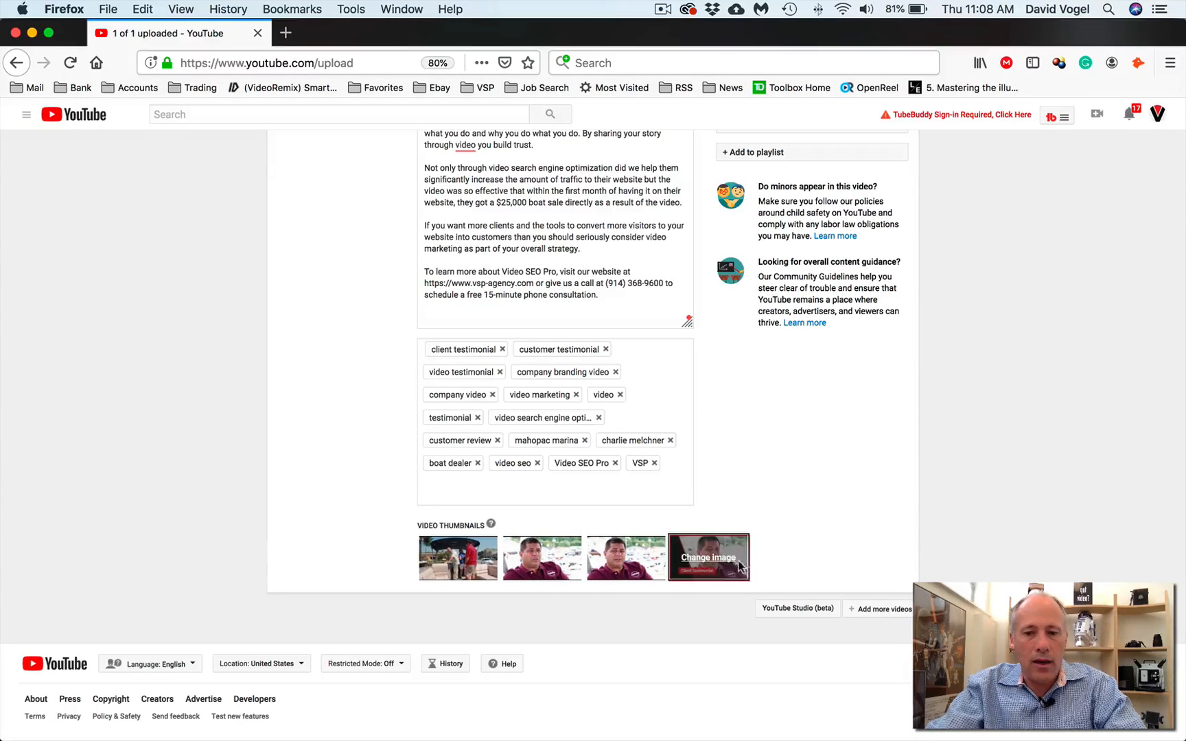
Save the changes to the uploaded video and open its live watch page.
{"action": "scroll", "coordinate": [783, 479], "scroll_direction": "up", "scroll_amount": 5}
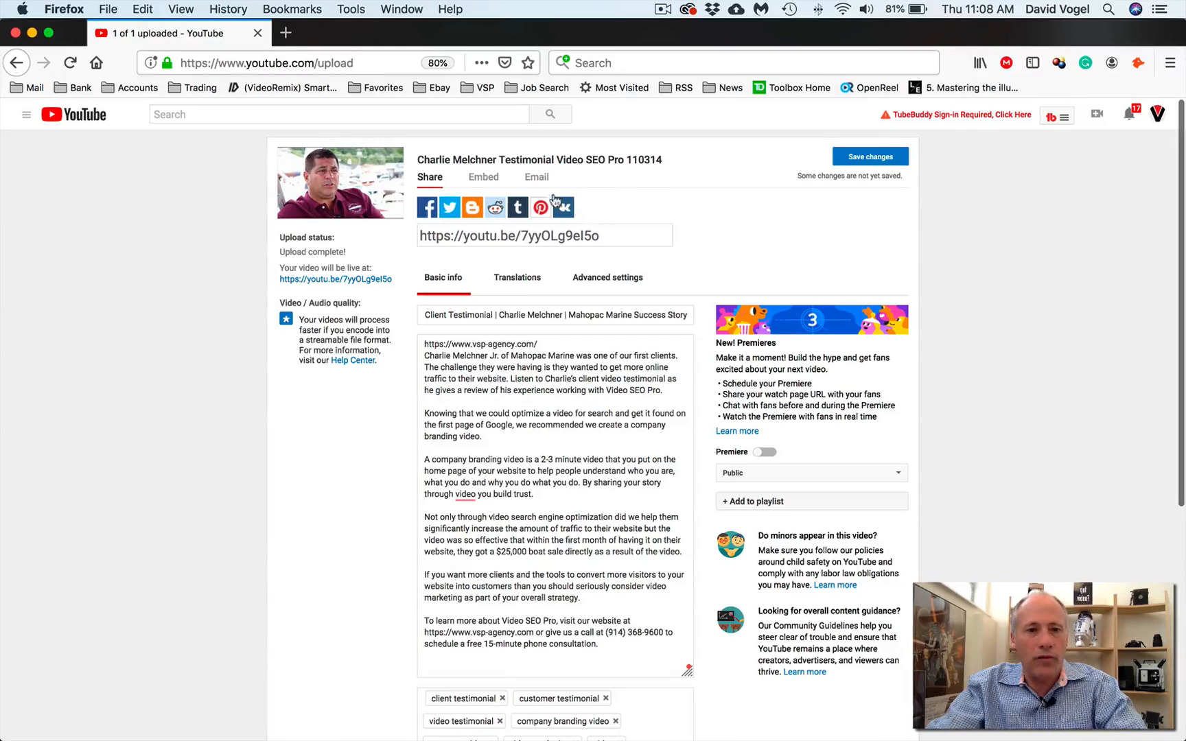
{"action": "left_click", "coordinate": [869, 158]}
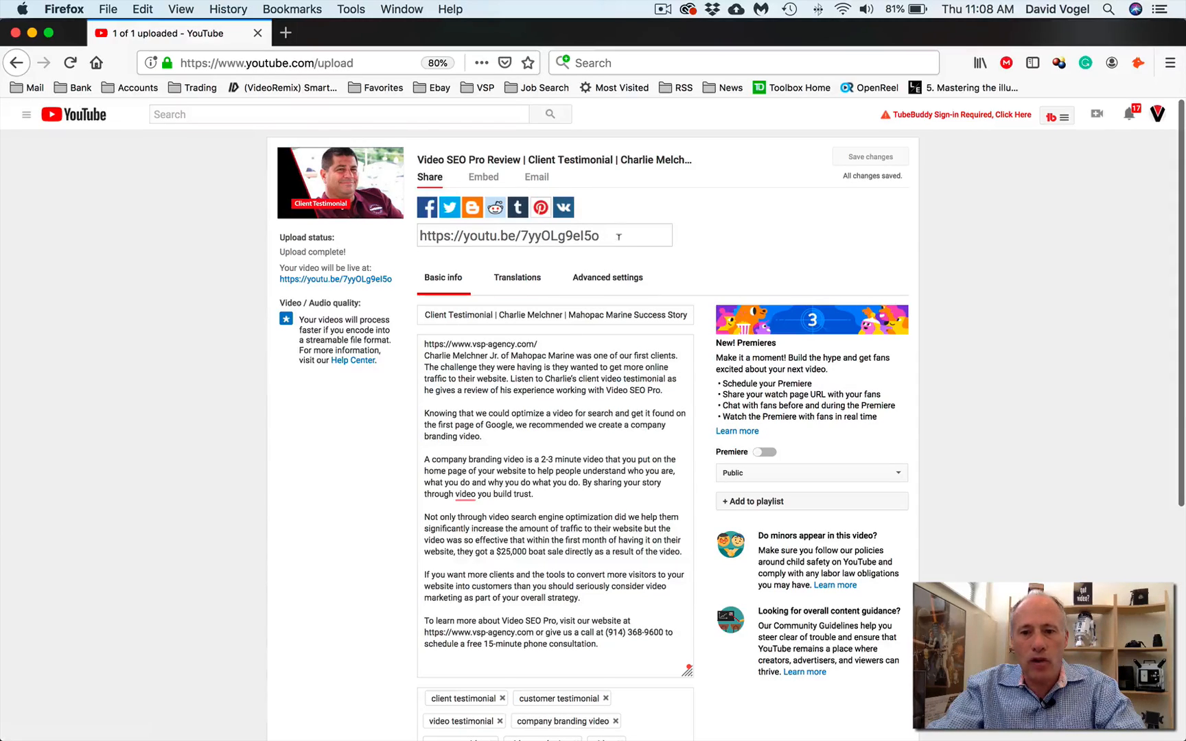
{"action": "left_click", "coordinate": [539, 234]}
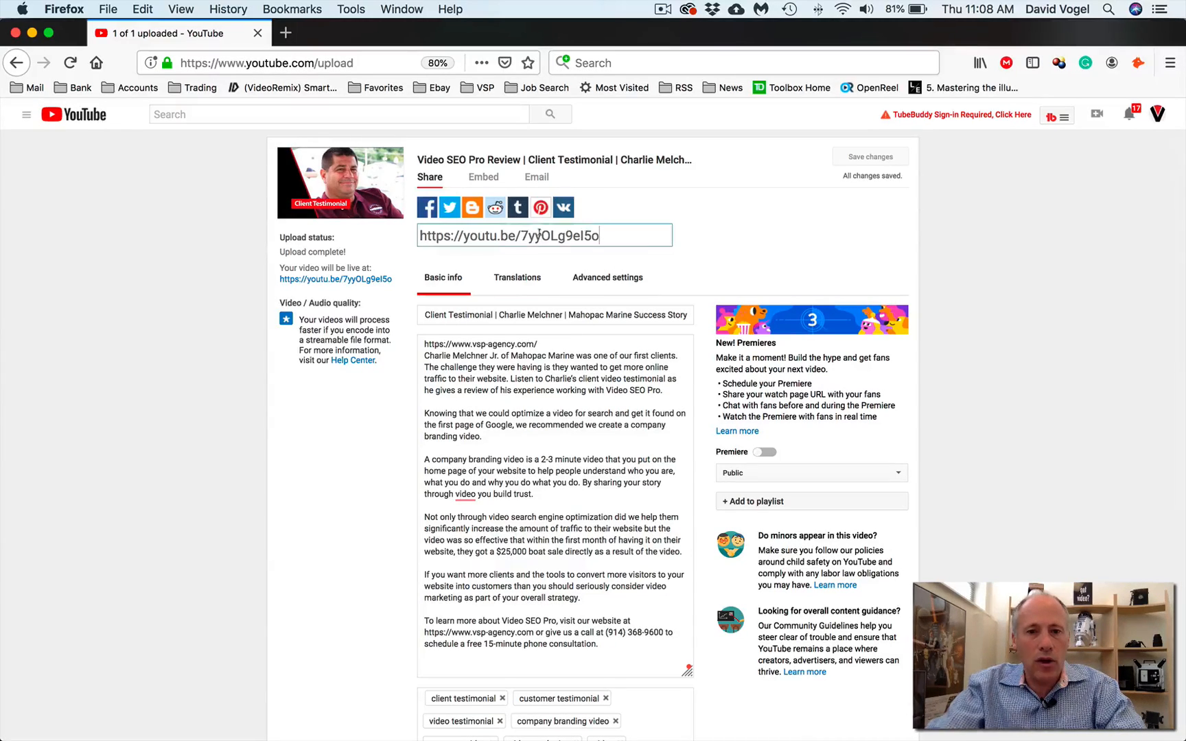
{"action": "triple_click", "coordinate": [539, 234]}
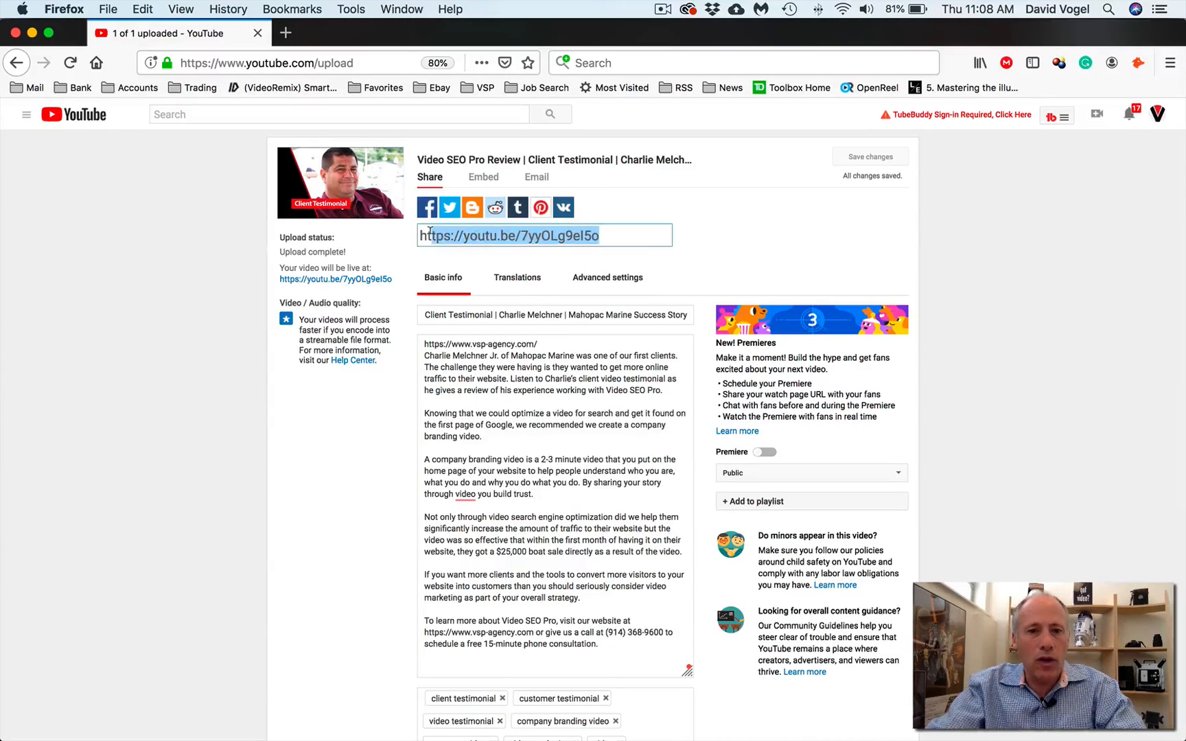
{"action": "left_click", "coordinate": [328, 279]}
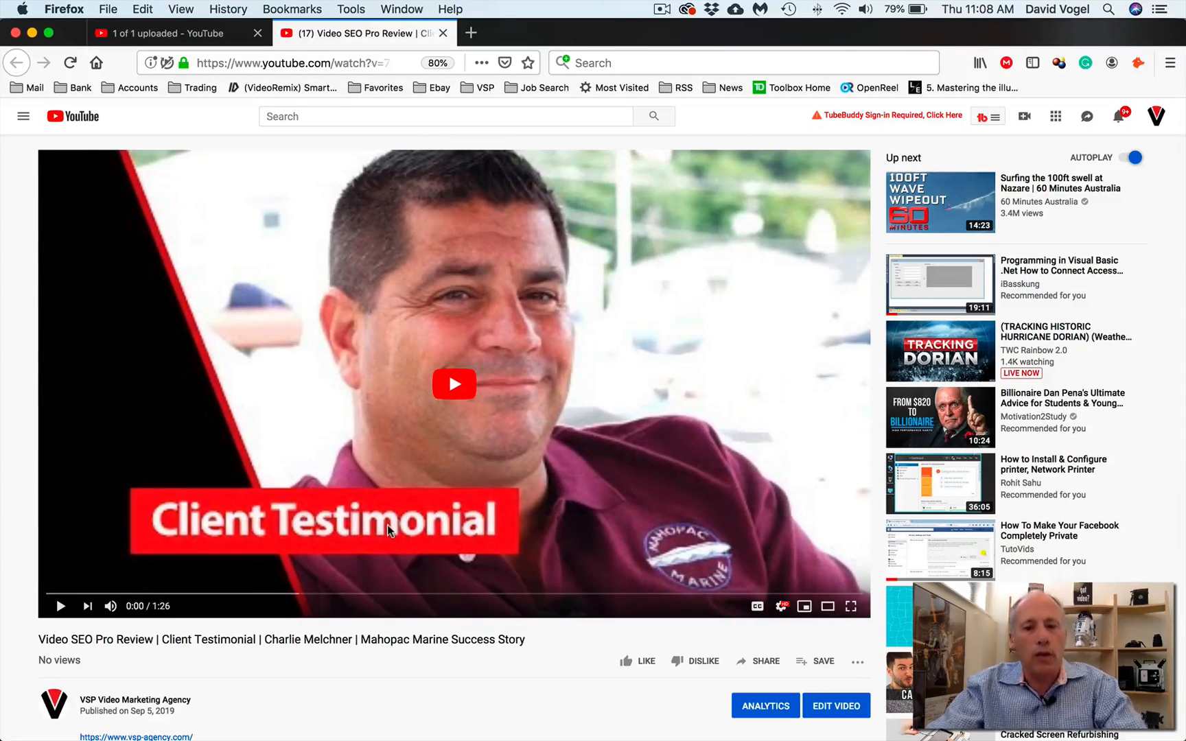
Examine the published video's thumbnail, title, website link and fully expanded description on its watch page.
{"action": "scroll", "coordinate": [421, 516], "scroll_direction": "down", "scroll_amount": 4}
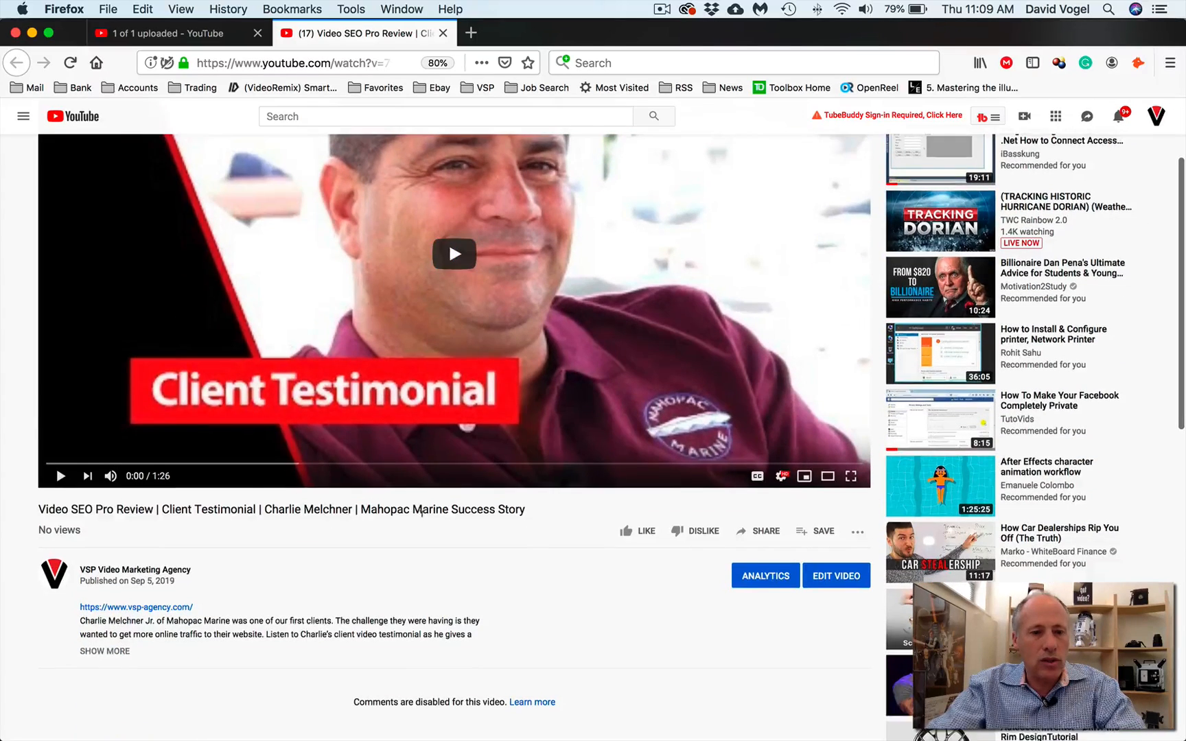
{"action": "scroll", "coordinate": [422, 513], "scroll_direction": "down", "scroll_amount": 1}
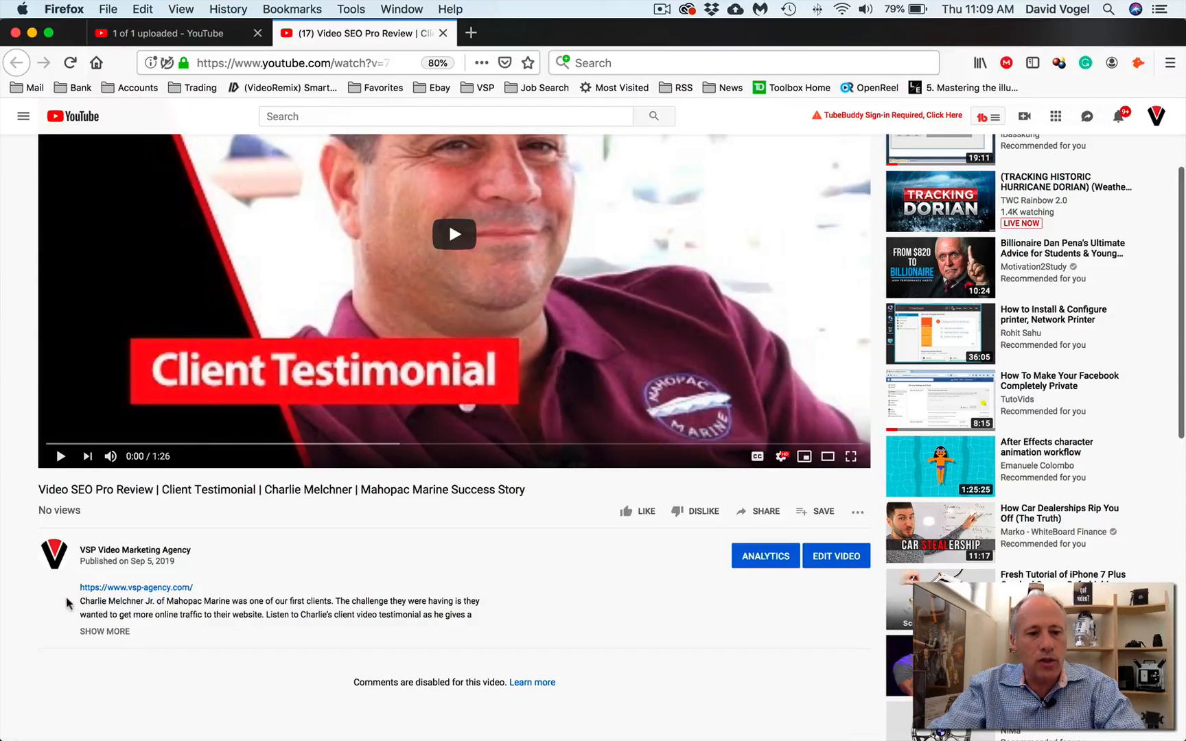
{"action": "scroll", "coordinate": [346, 602], "scroll_direction": "down", "scroll_amount": 2}
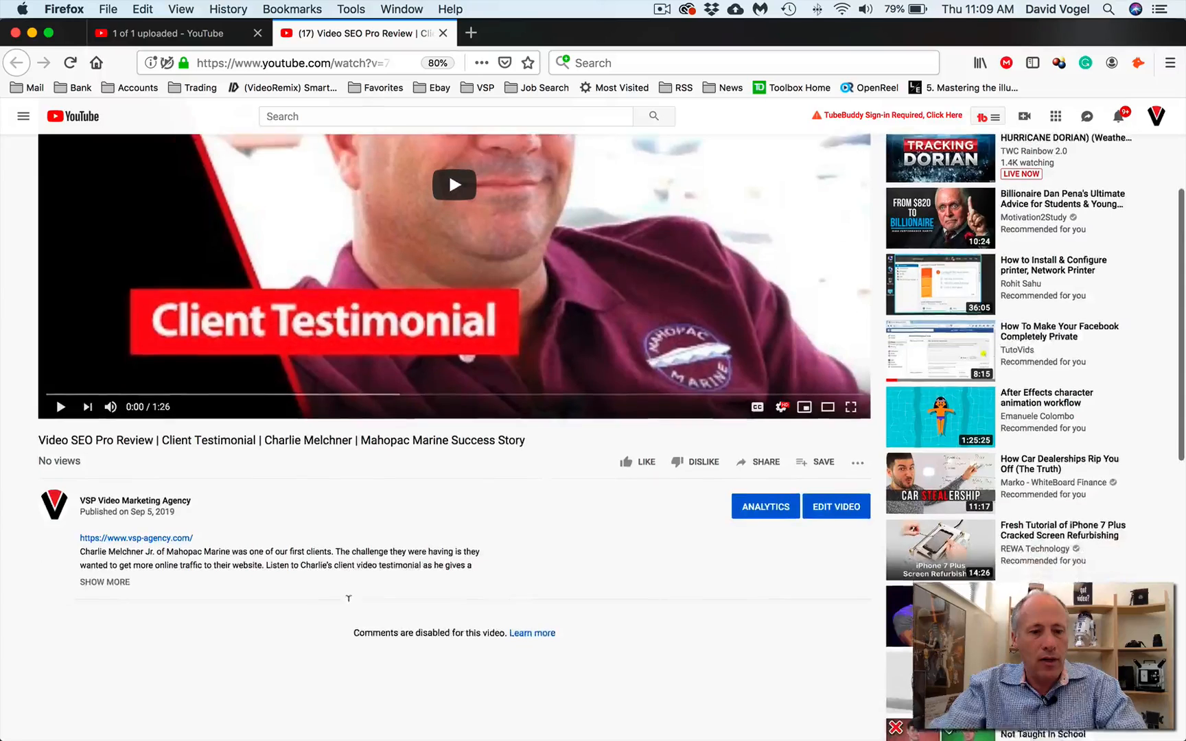
{"action": "scroll", "coordinate": [347, 602], "scroll_direction": "up", "scroll_amount": 2}
{"action": "scroll", "coordinate": [347, 602], "scroll_direction": "up", "scroll_amount": 2}
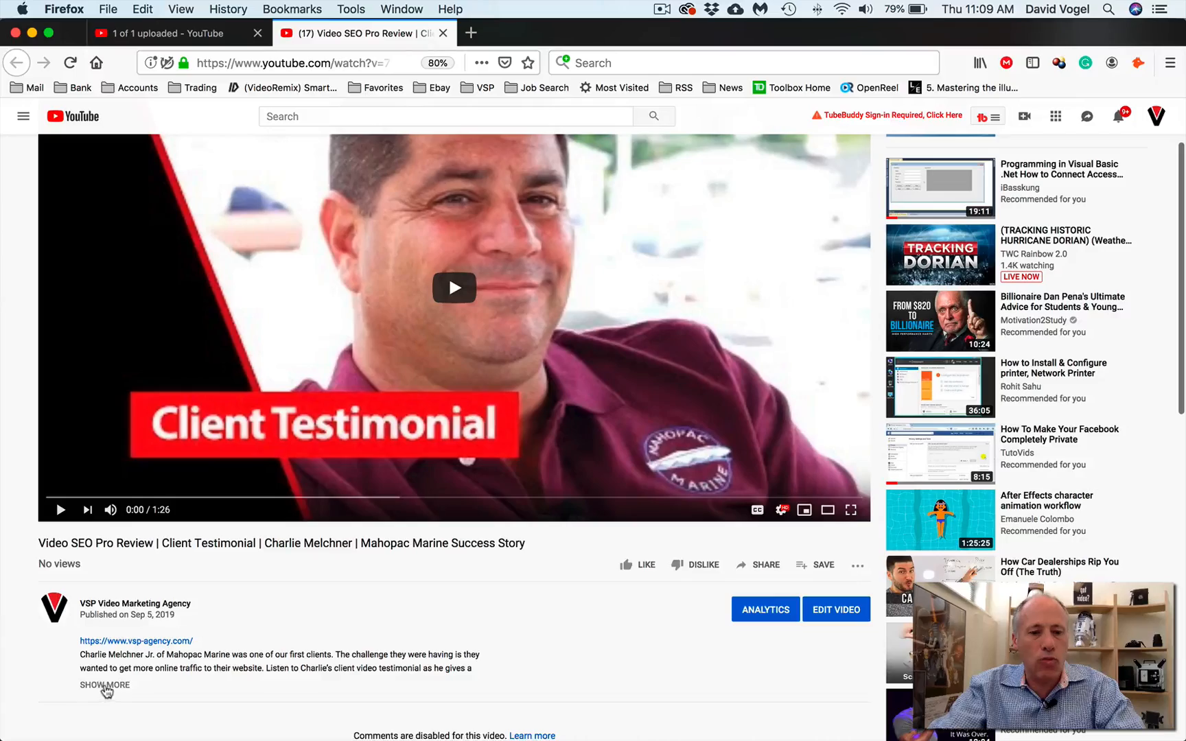
{"action": "left_click", "coordinate": [107, 685]}
{"action": "scroll", "coordinate": [167, 681], "scroll_direction": "down", "scroll_amount": 15}
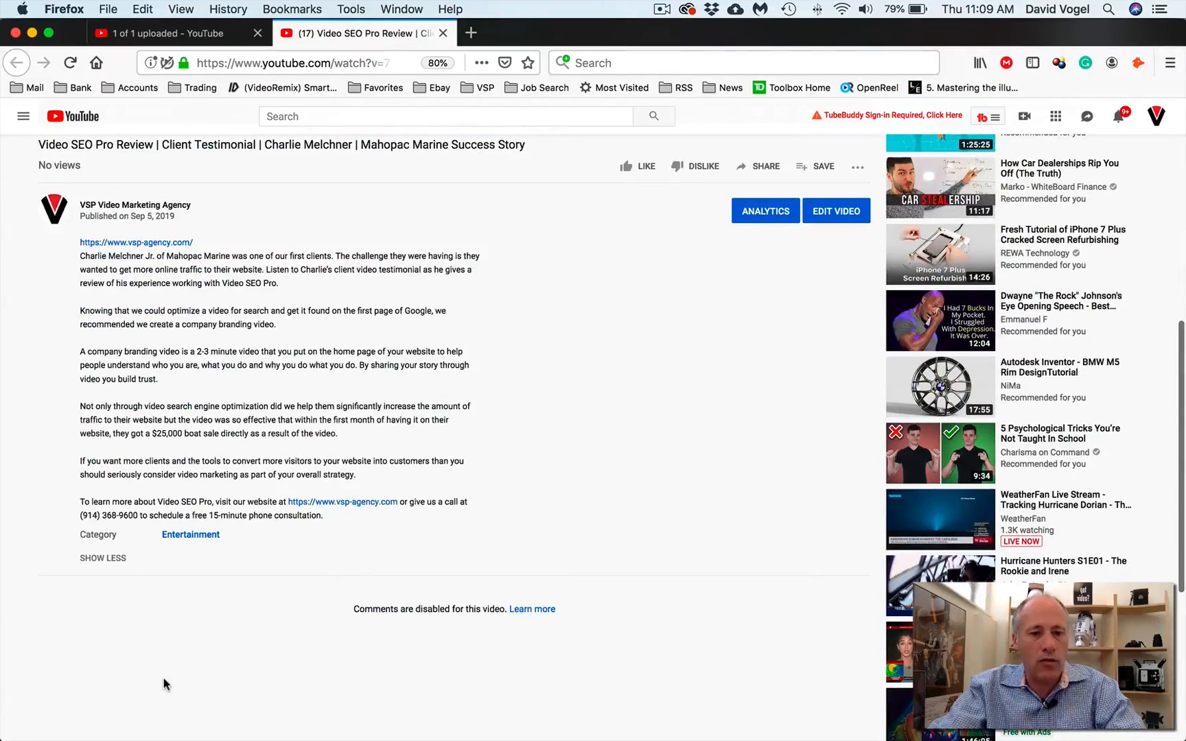
{"action": "scroll", "coordinate": [164, 678], "scroll_direction": "up", "scroll_amount": 8}
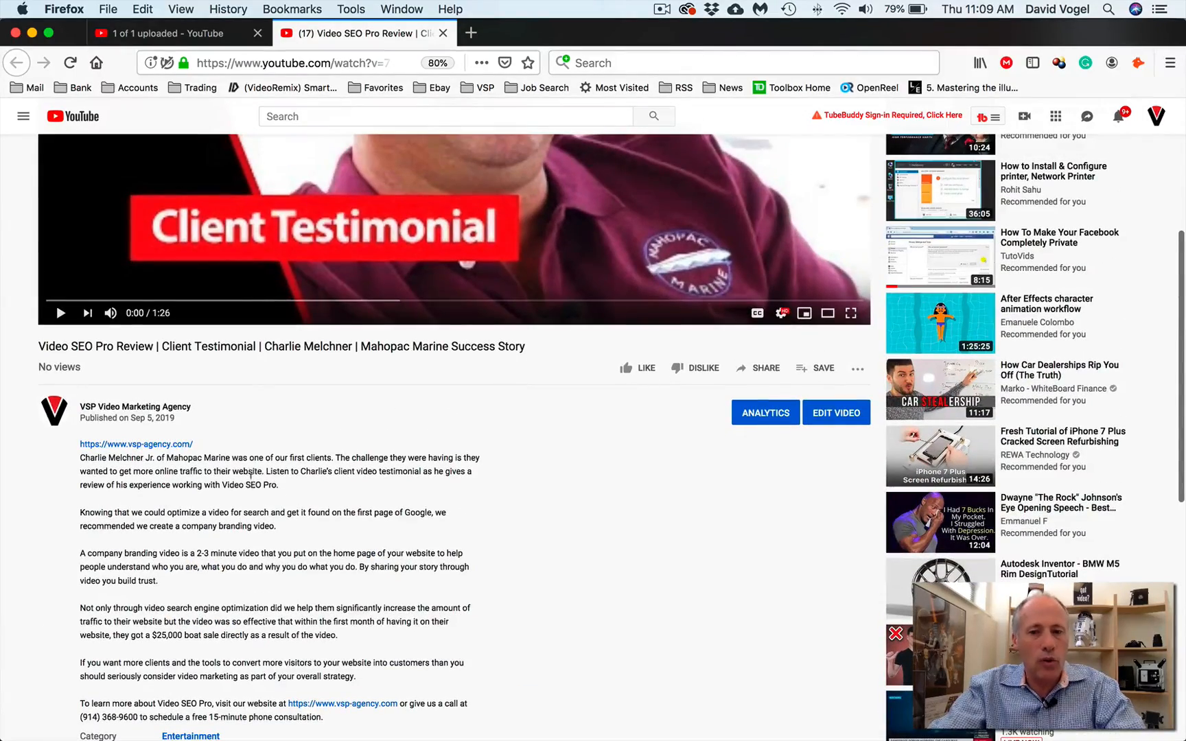
{"action": "scroll", "coordinate": [253, 471], "scroll_direction": "up", "scroll_amount": 3}
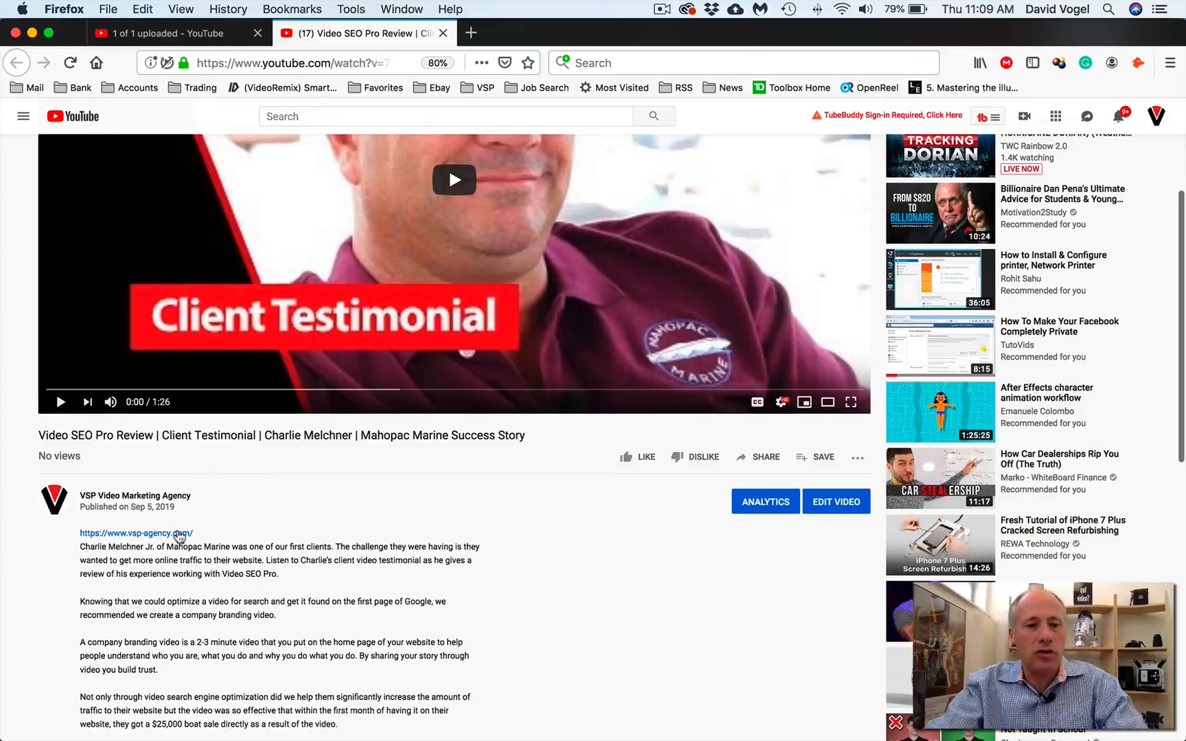
{"action": "scroll", "coordinate": [177, 536], "scroll_direction": "up", "scroll_amount": 7}
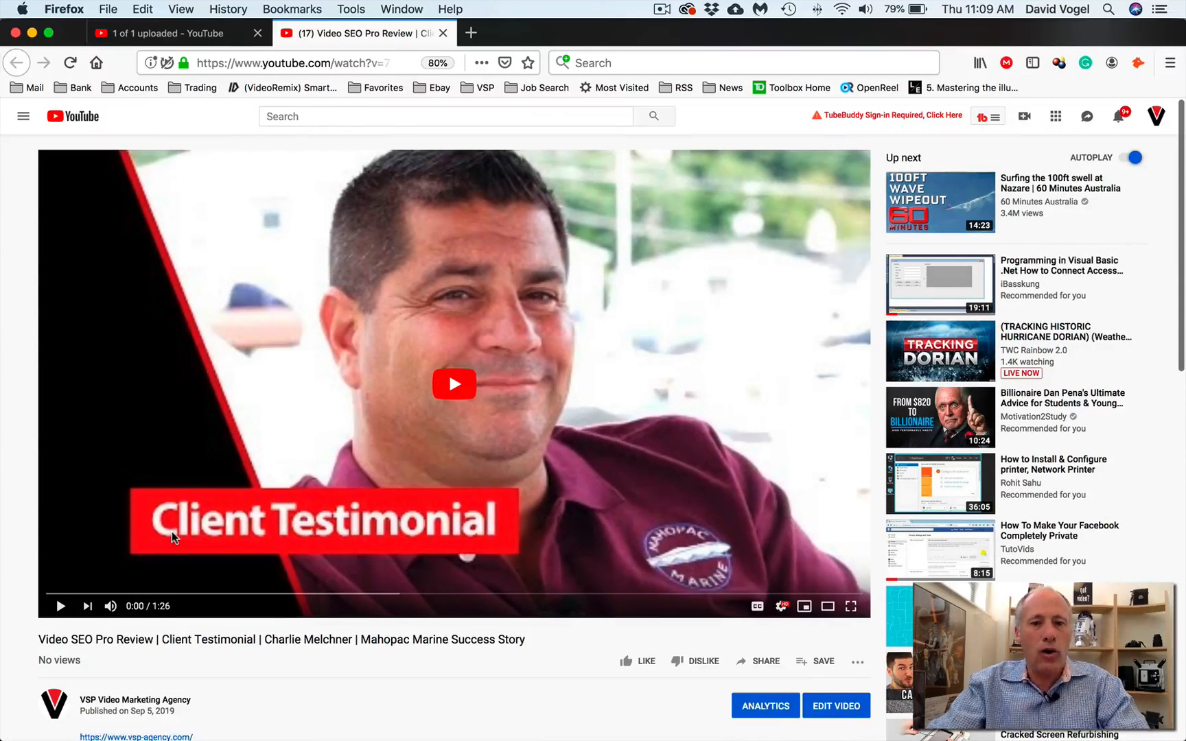